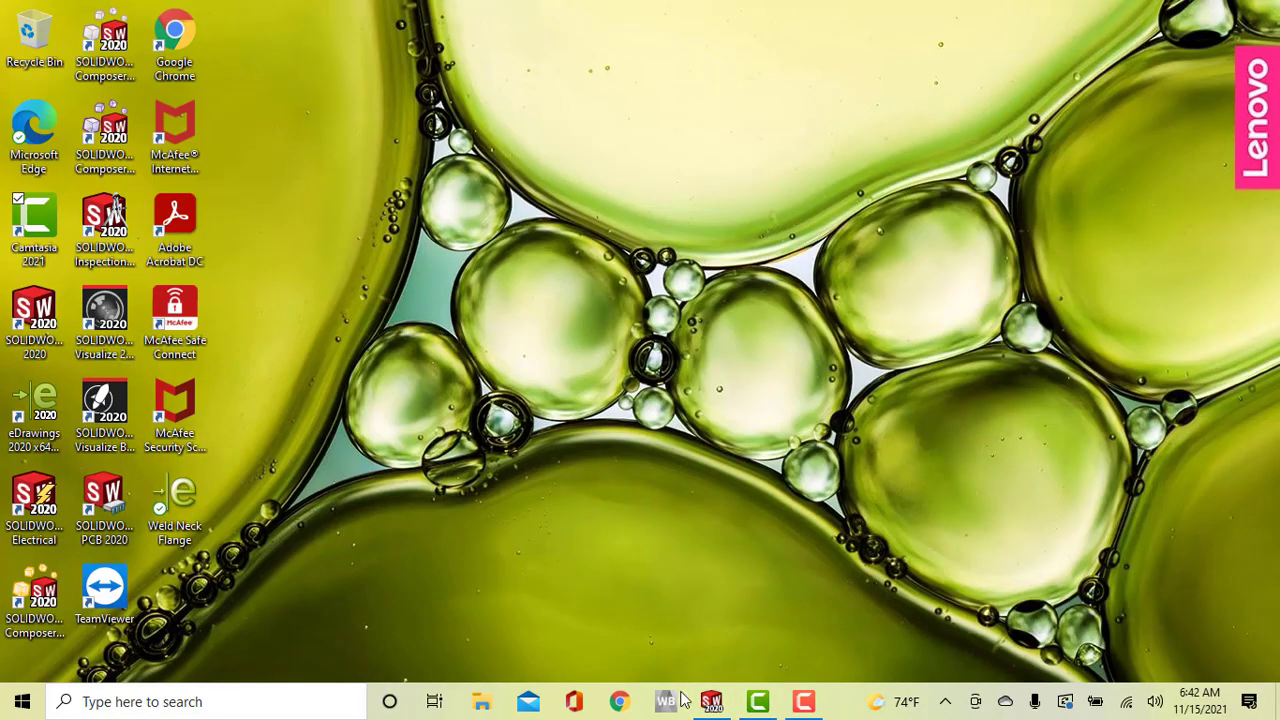
Switch to SOLIDWORKS and open the Weld Neck Flange DWG file from the Desktop folder.
{"action": "left_click", "coordinate": [711, 701]}
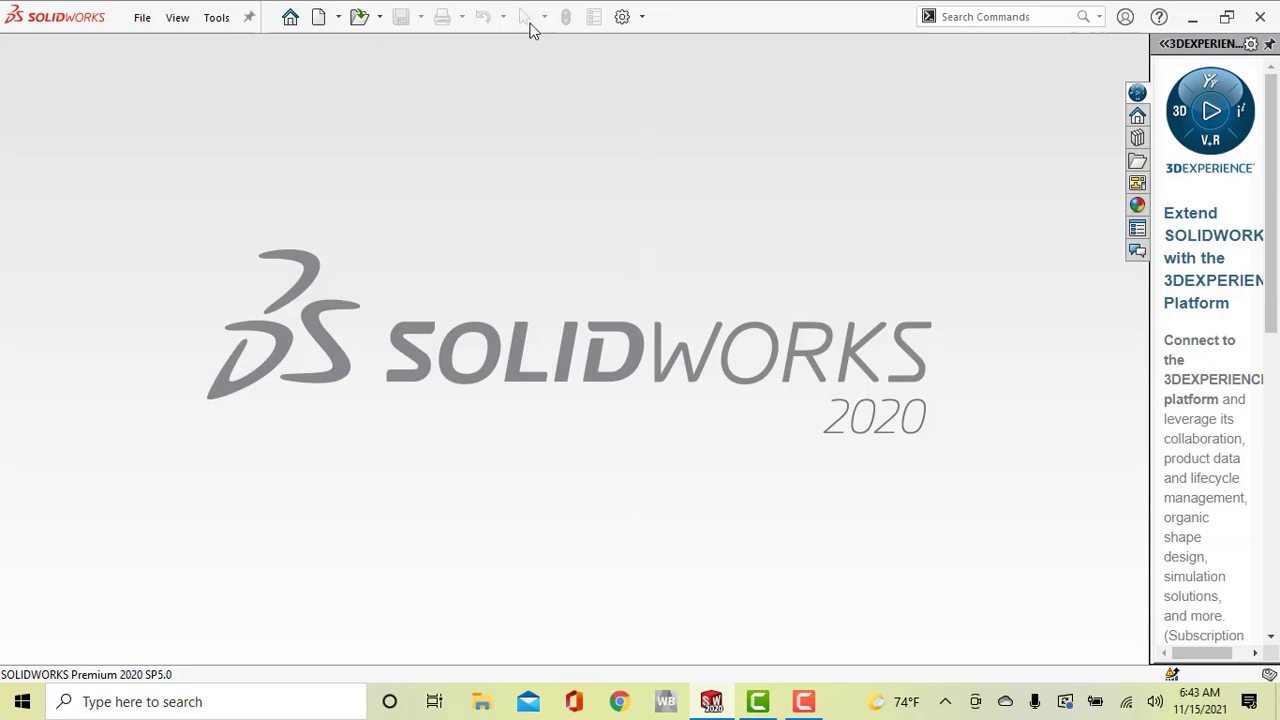
{"action": "left_click", "coordinate": [360, 18]}
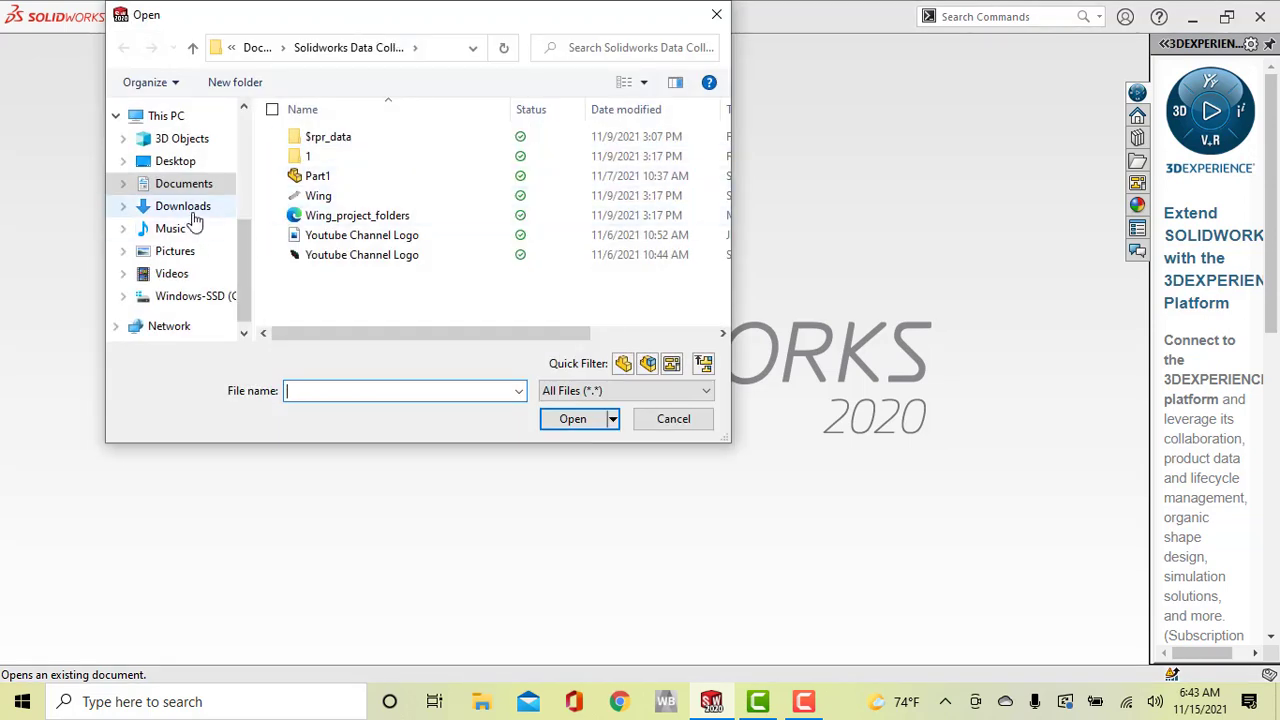
{"action": "left_click", "coordinate": [185, 163]}
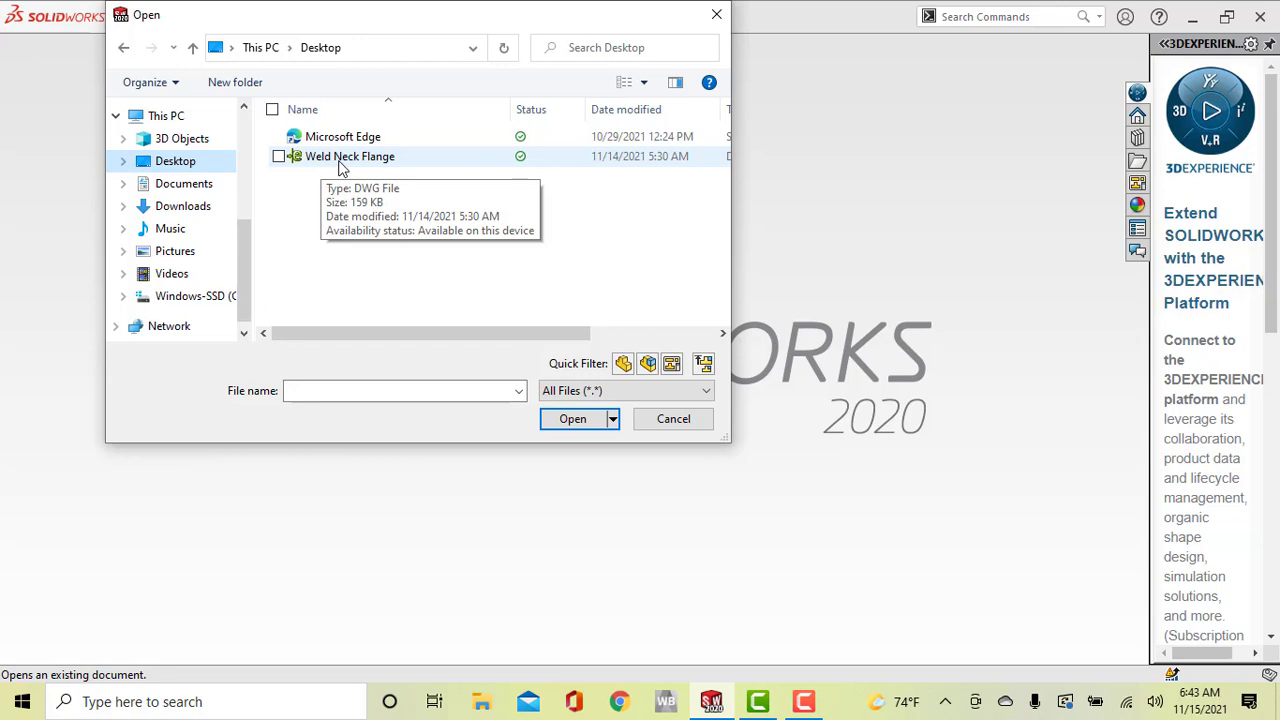
{"action": "left_click", "coordinate": [340, 160]}
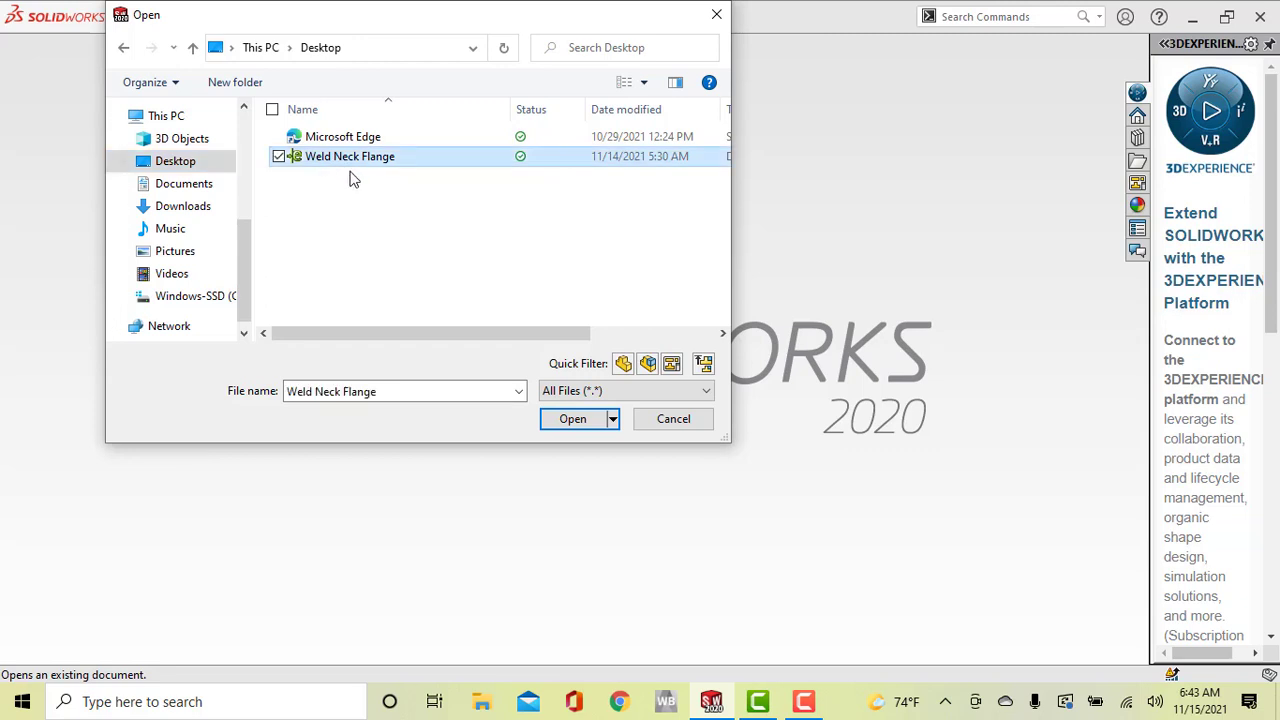
{"action": "left_click", "coordinate": [575, 420]}
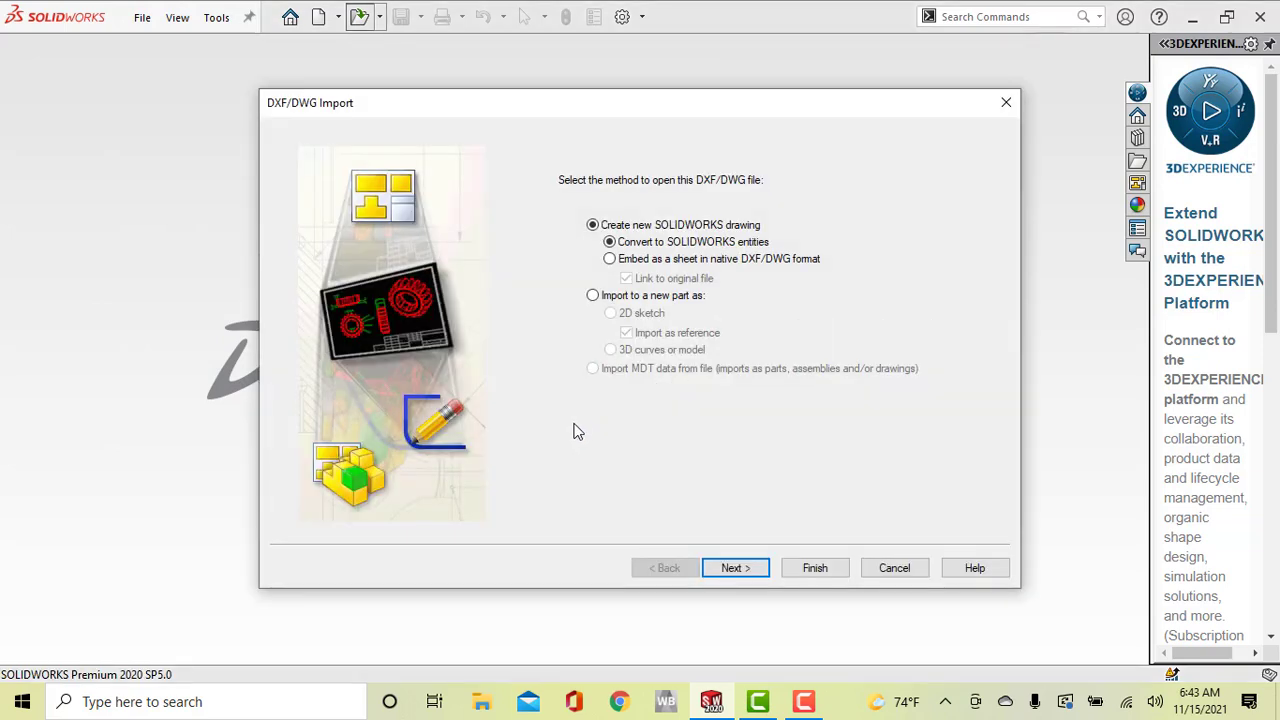
Import the DWG into a new part as a 2D reference sketch in inches with all layers, enabling the Explode Blocks option.
{"action": "left_click", "coordinate": [624, 297]}
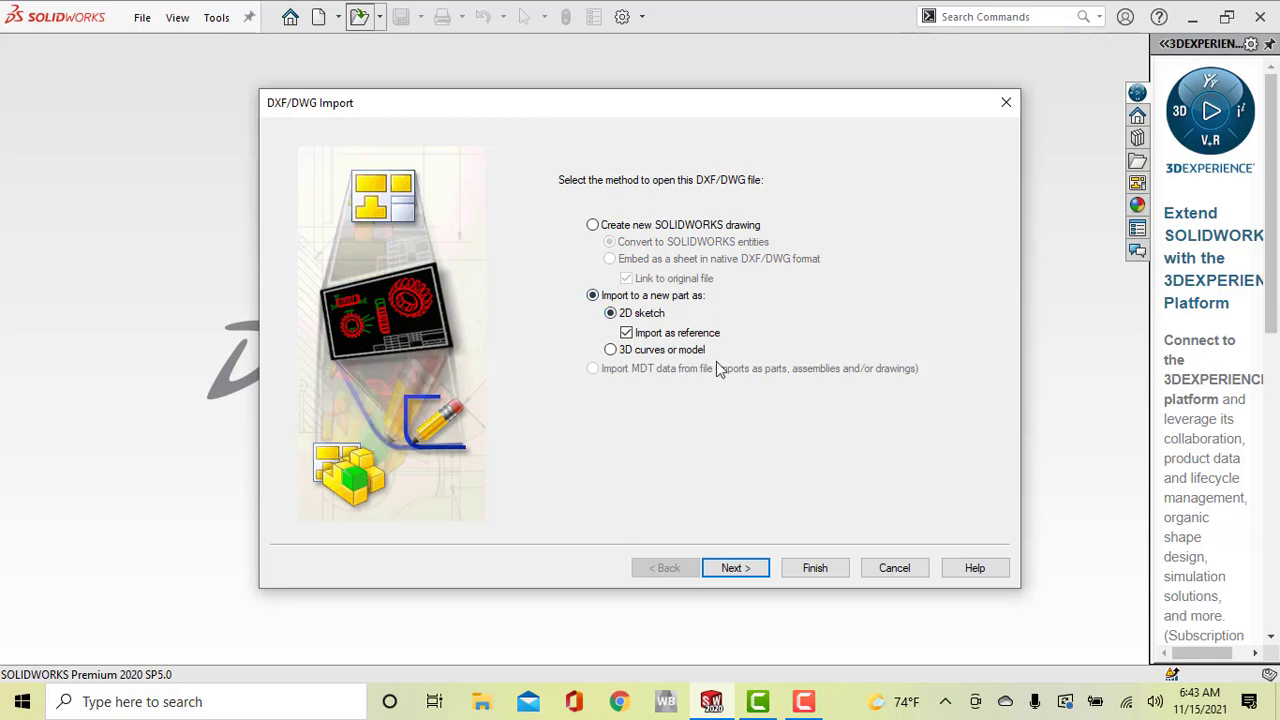
{"action": "left_click", "coordinate": [756, 572]}
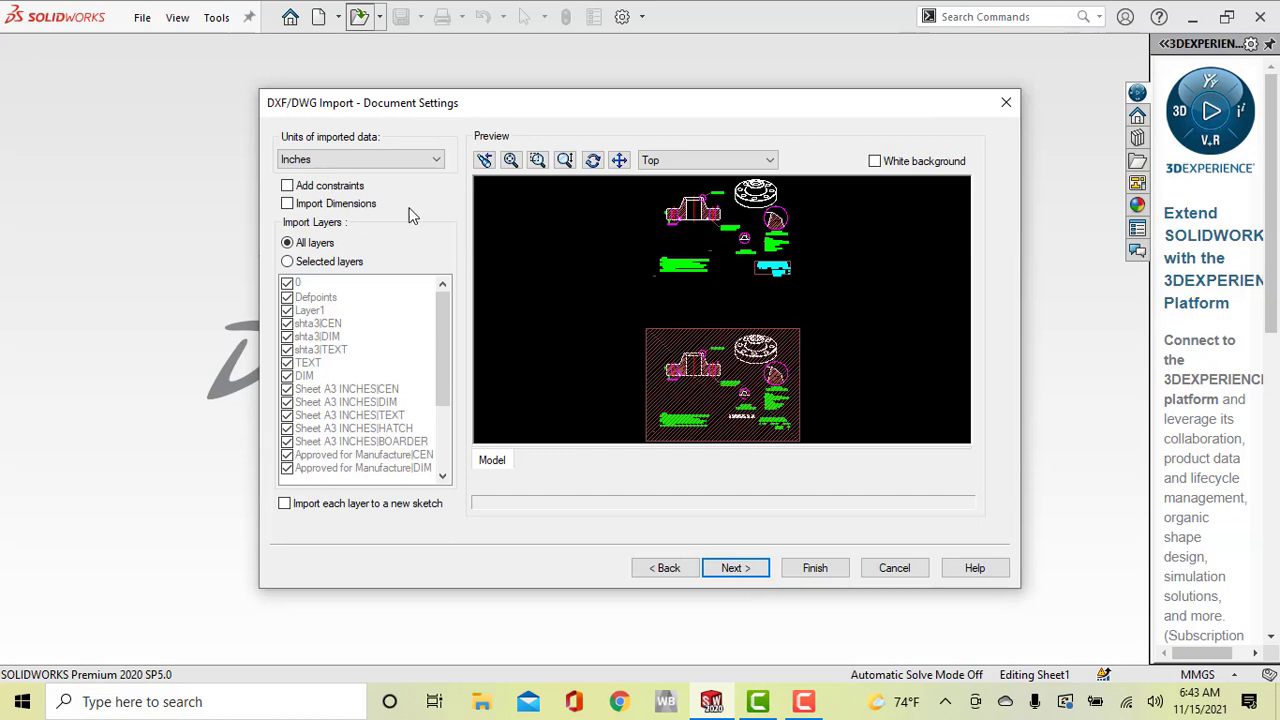
{"action": "left_click", "coordinate": [734, 569]}
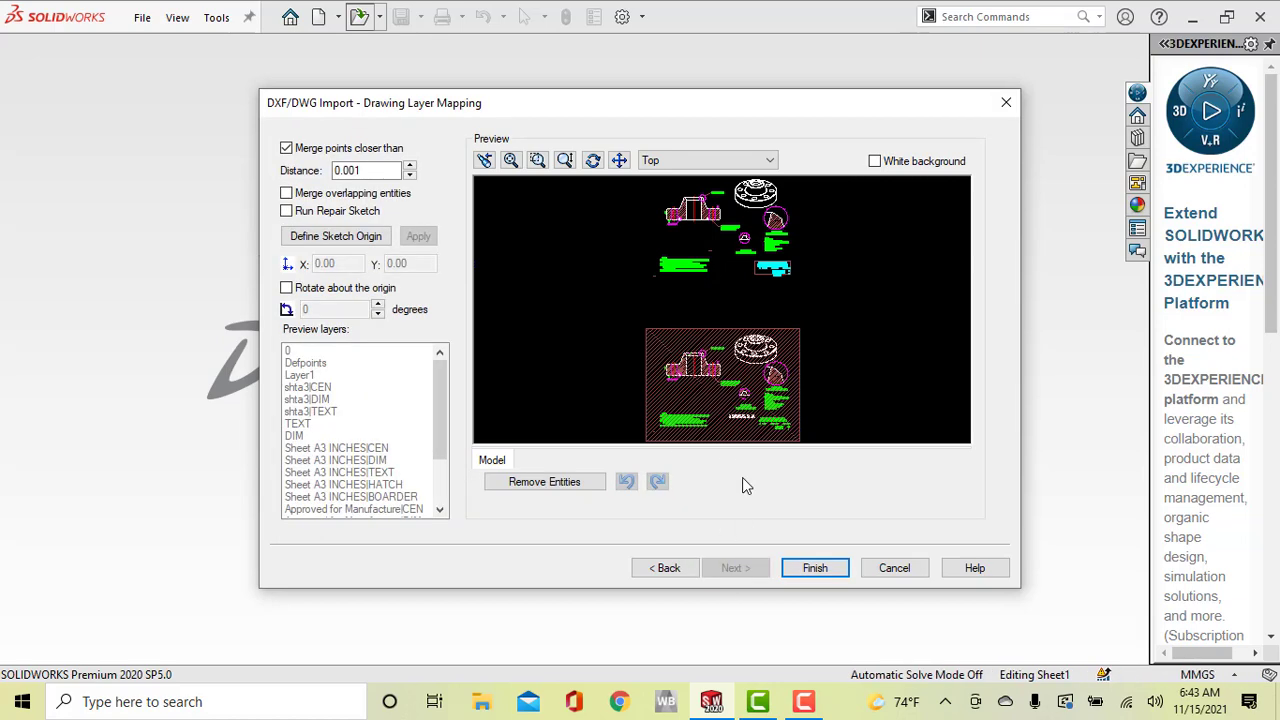
{"action": "left_click", "coordinate": [815, 570]}
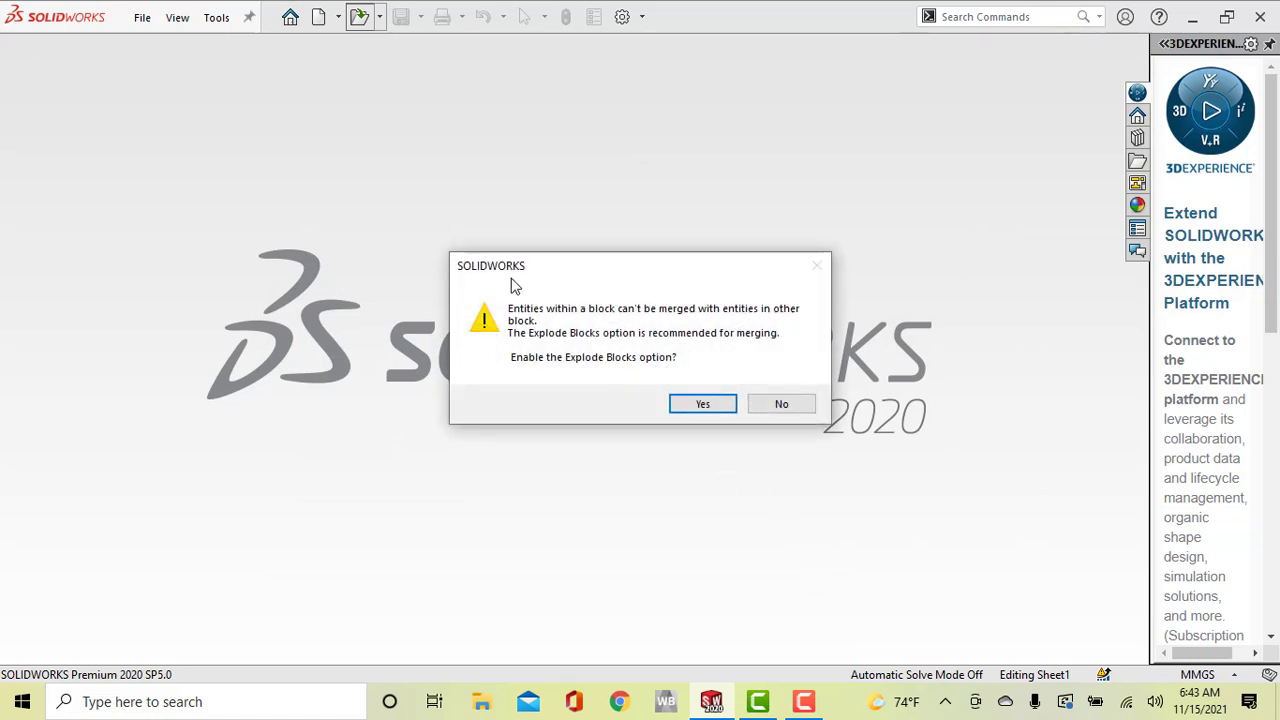
{"action": "left_click", "coordinate": [703, 405]}
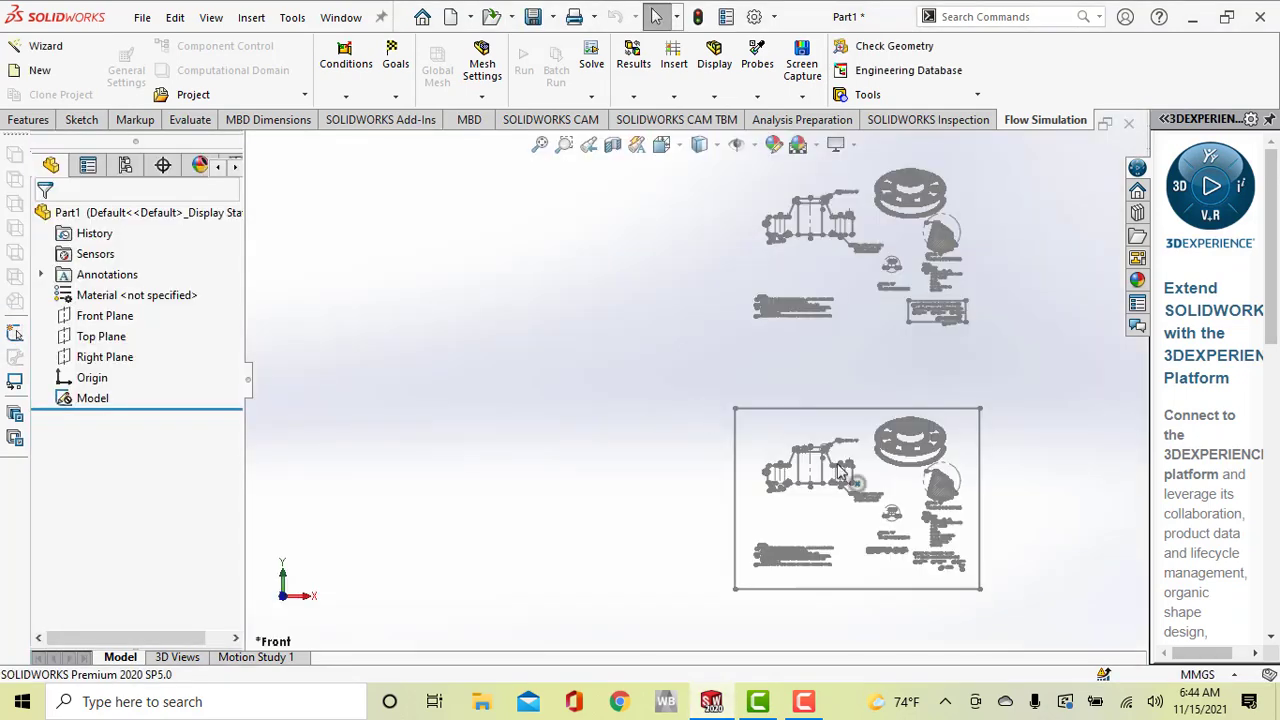
Start a new sketch on the Front Plane over the imported flange drawing.
{"action": "scroll", "coordinate": [927, 505], "scroll_direction": "down", "scroll_amount": 3}
{"action": "scroll", "coordinate": [764, 516], "scroll_direction": "down", "scroll_amount": 3}
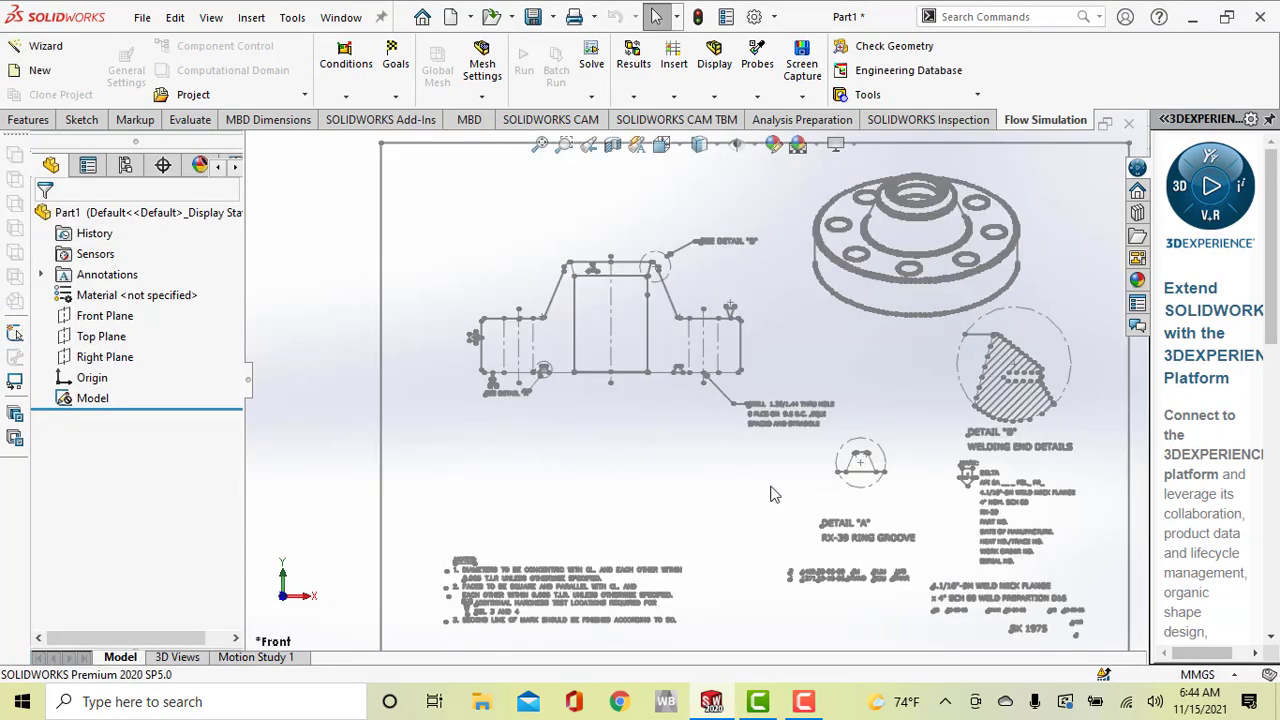
{"action": "scroll", "coordinate": [772, 464], "scroll_direction": "up", "scroll_amount": 4}
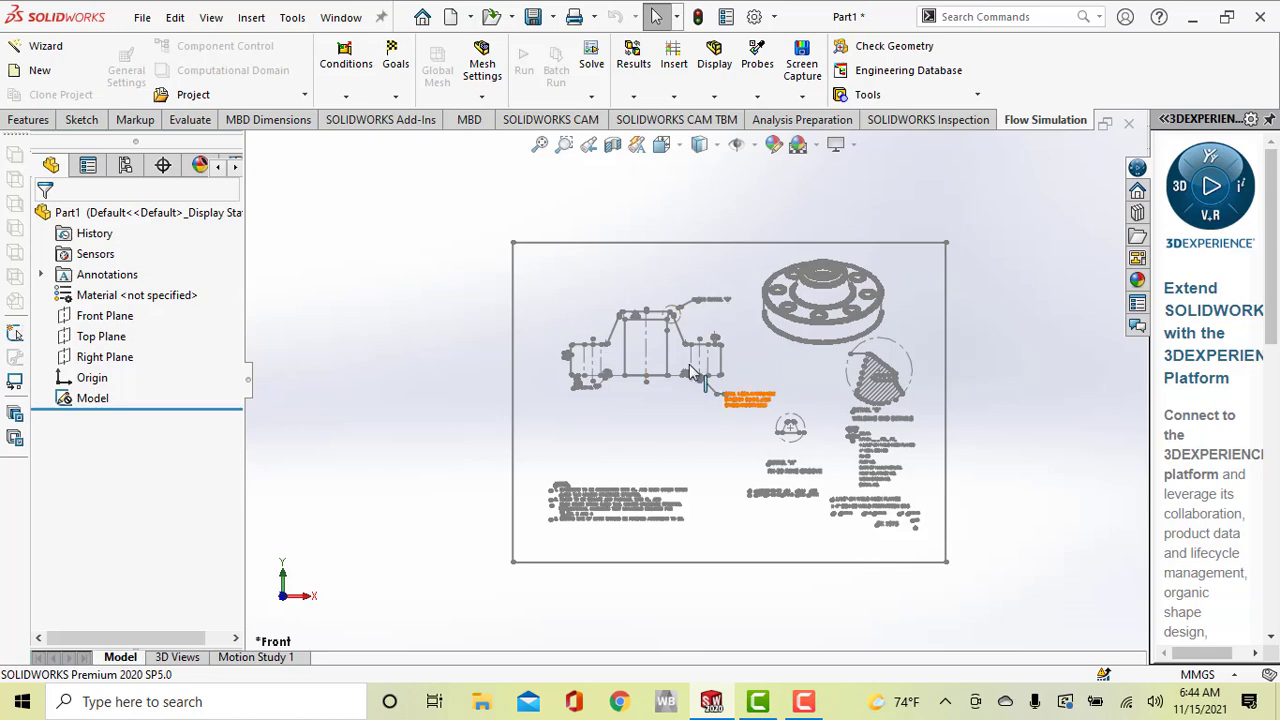
{"action": "scroll", "coordinate": [714, 430], "scroll_direction": "down", "scroll_amount": 3}
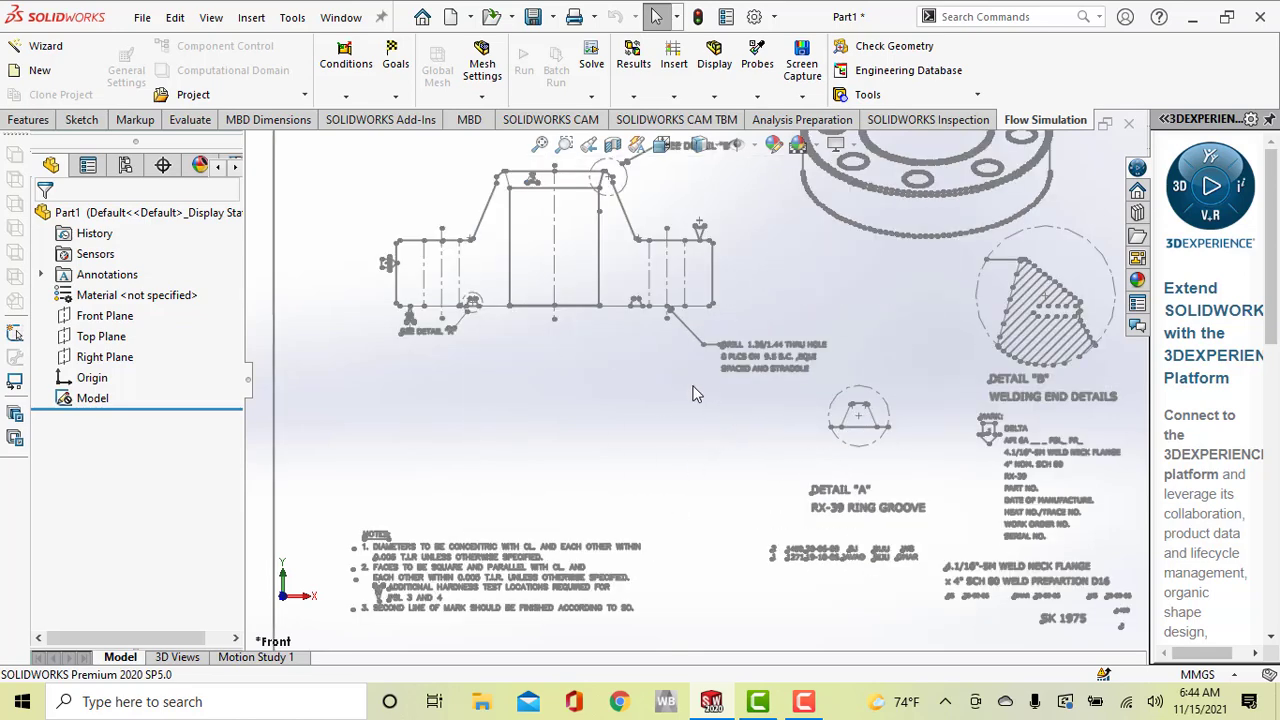
{"action": "scroll", "coordinate": [676, 397], "scroll_direction": "up", "scroll_amount": 2}
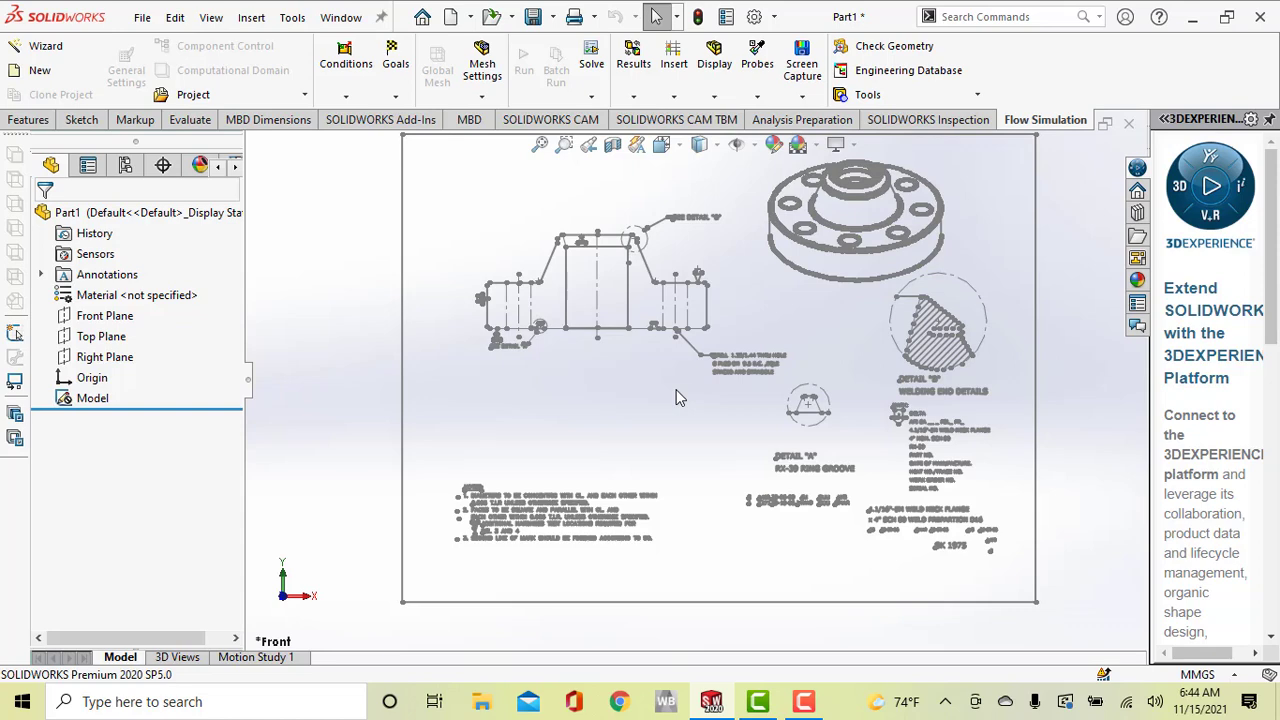
{"action": "left_click", "coordinate": [121, 316]}
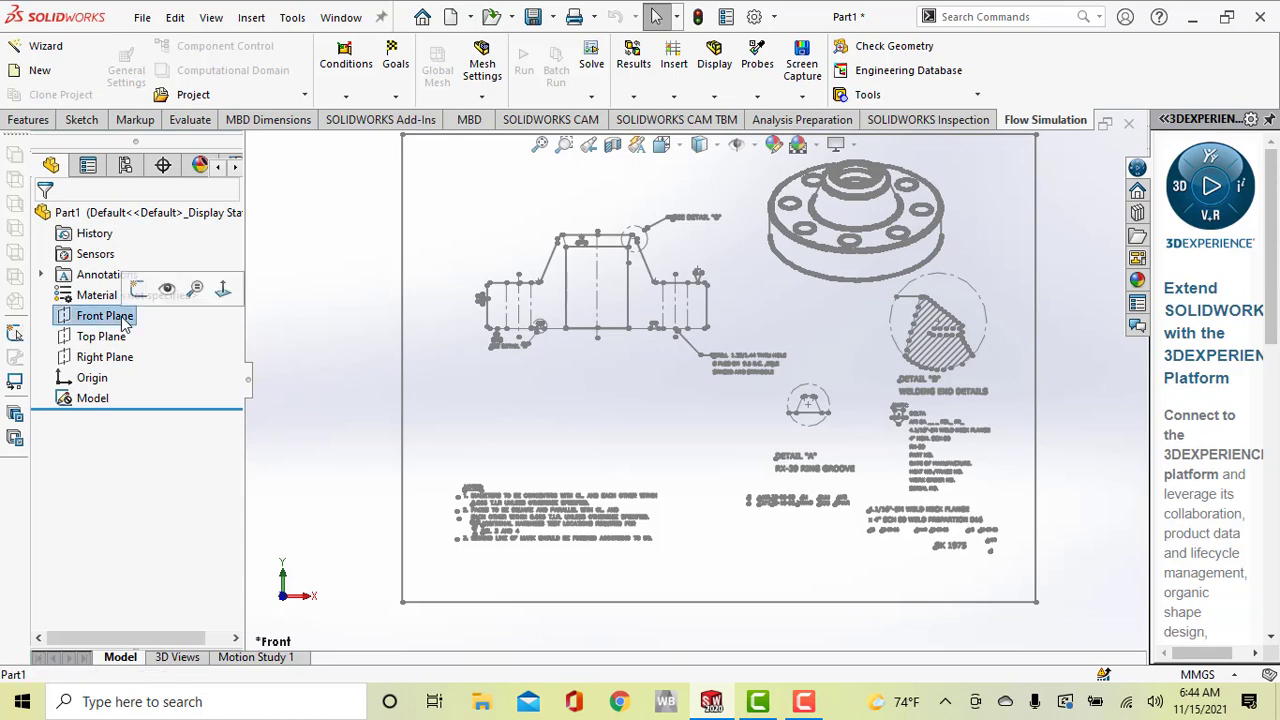
{"action": "left_click", "coordinate": [138, 290]}
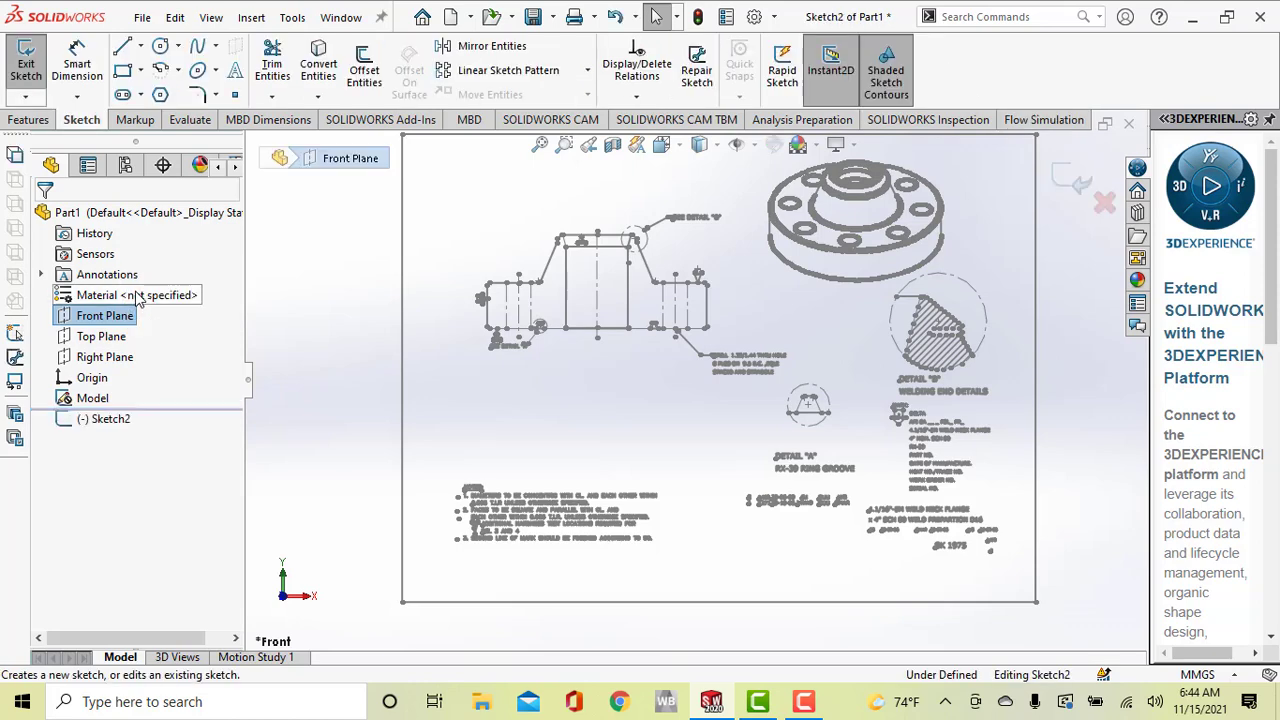
Select the slanted line at the bore's upper end and both vertical bore lines on the section view's right half.
{"action": "scroll", "coordinate": [648, 250], "scroll_direction": "down", "scroll_amount": 5}
{"action": "scroll", "coordinate": [651, 252], "scroll_direction": "down", "scroll_amount": 3}
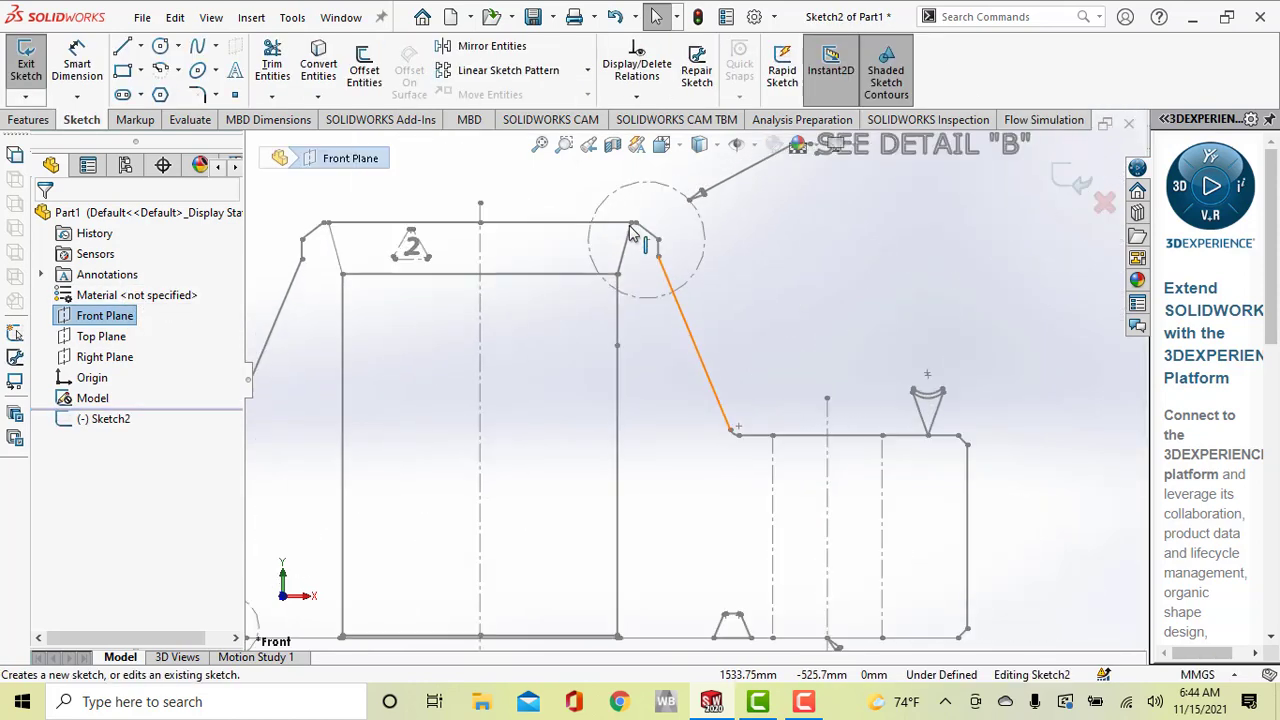
{"action": "scroll", "coordinate": [632, 262], "scroll_direction": "down", "scroll_amount": 3}
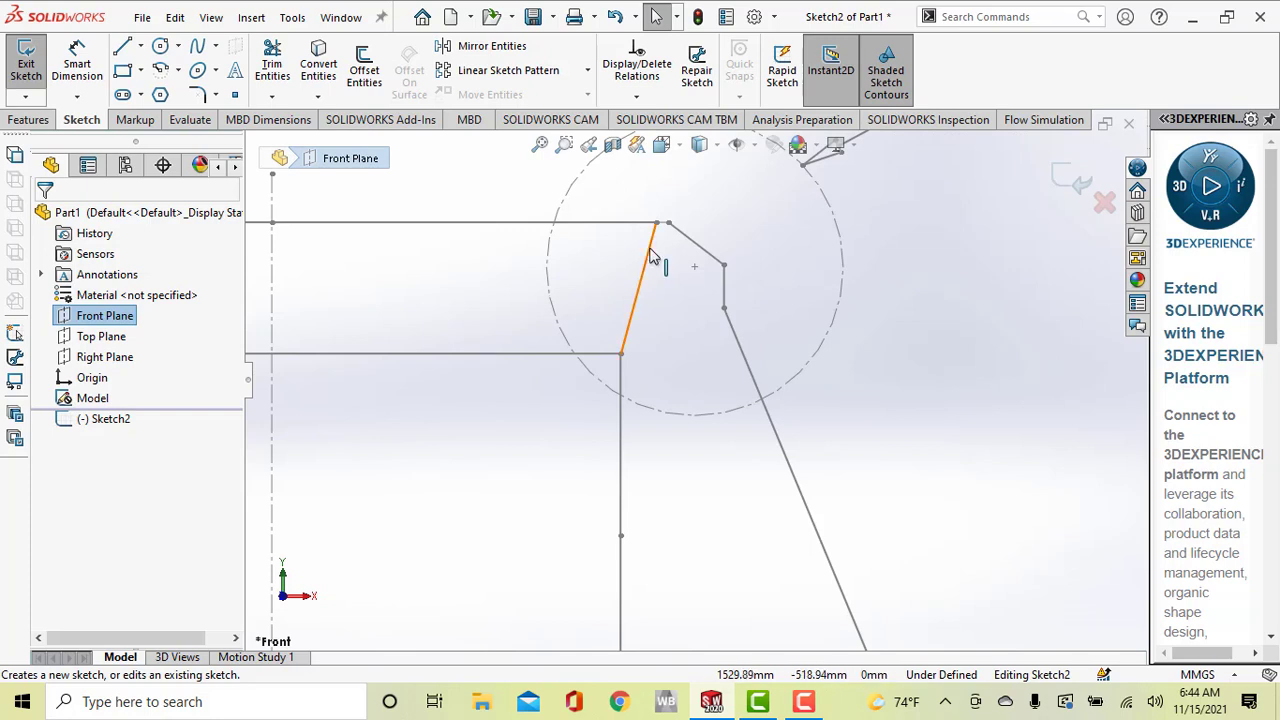
{"action": "left_click", "coordinate": [651, 256]}
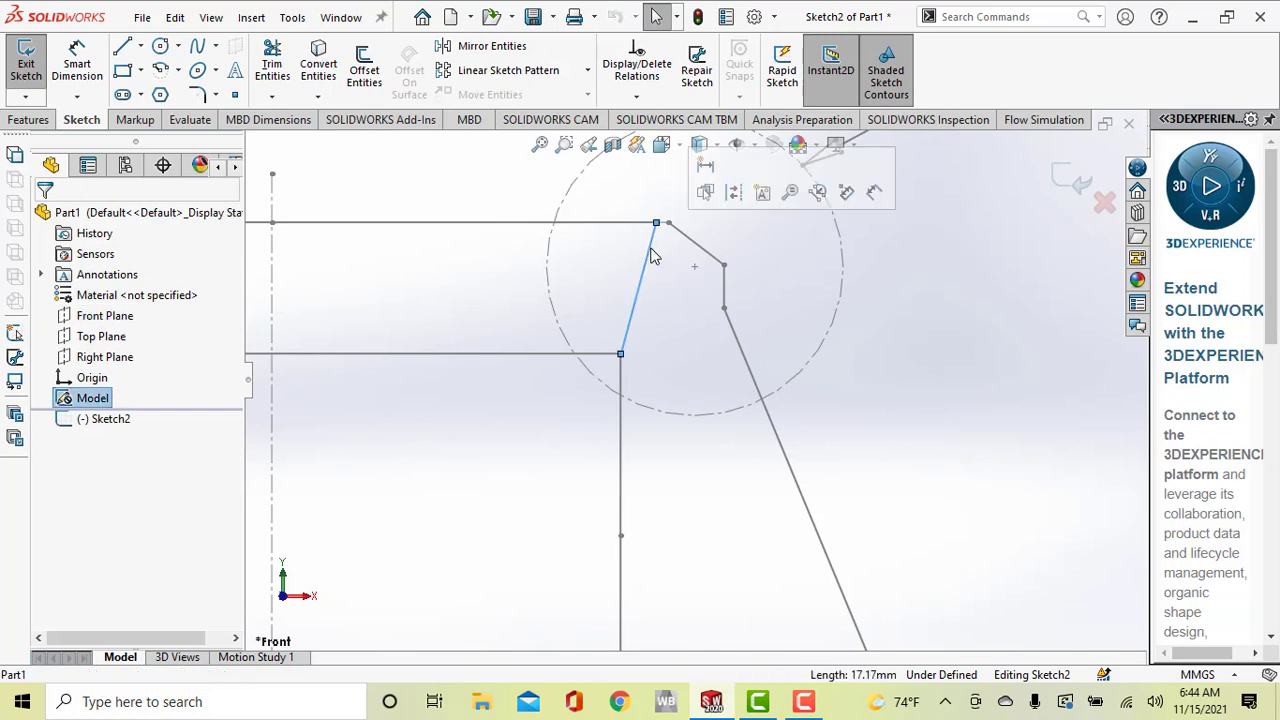
{"action": "left_click", "coordinate": [624, 398], "text": "ctrl"}
{"action": "scroll", "coordinate": [651, 380], "scroll_direction": "up", "scroll_amount": 3}
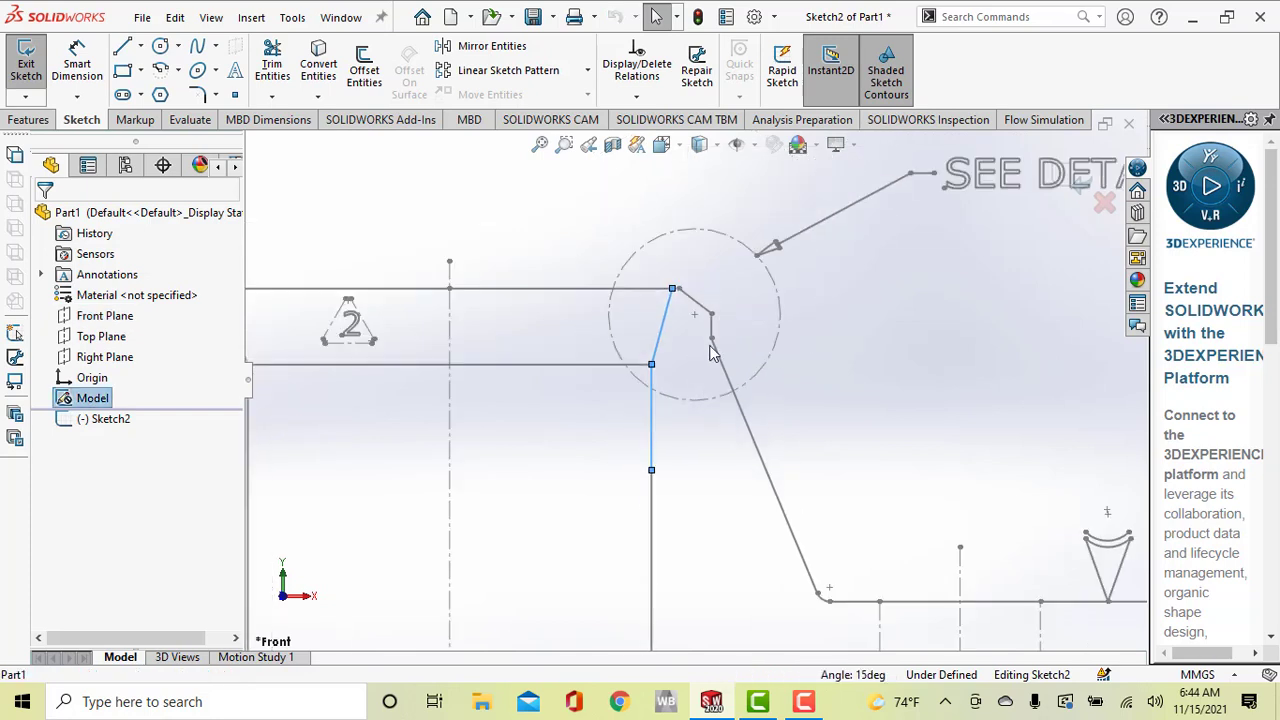
{"action": "scroll", "coordinate": [683, 446], "scroll_direction": "down", "scroll_amount": 3}
{"action": "left_click", "coordinate": [626, 505], "text": "ctrl"}
{"action": "scroll", "coordinate": [686, 357], "scroll_direction": "up", "scroll_amount": 5}
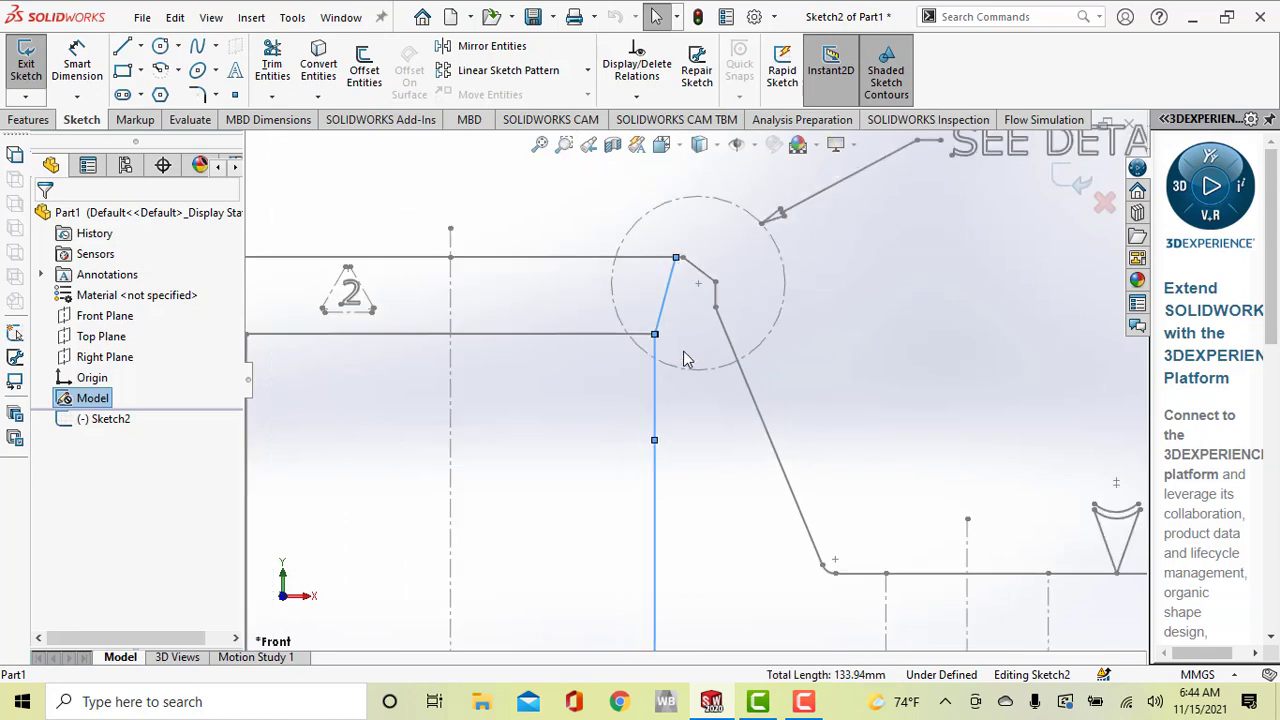
Add the bore's lower chamfer and the bottom face line running to the ring groove to the selection.
{"action": "scroll", "coordinate": [702, 539], "scroll_direction": "down", "scroll_amount": 3}
{"action": "scroll", "coordinate": [701, 539], "scroll_direction": "down", "scroll_amount": 4}
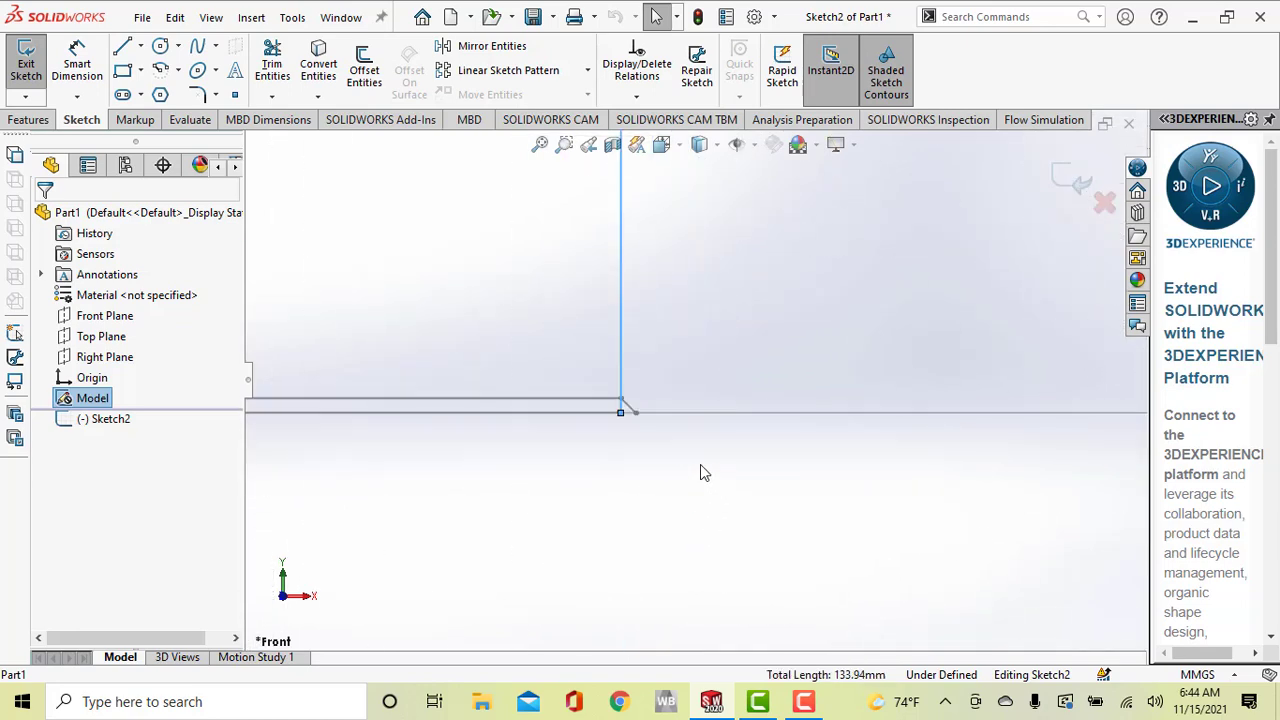
{"action": "left_click", "coordinate": [626, 400], "text": "ctrl"}
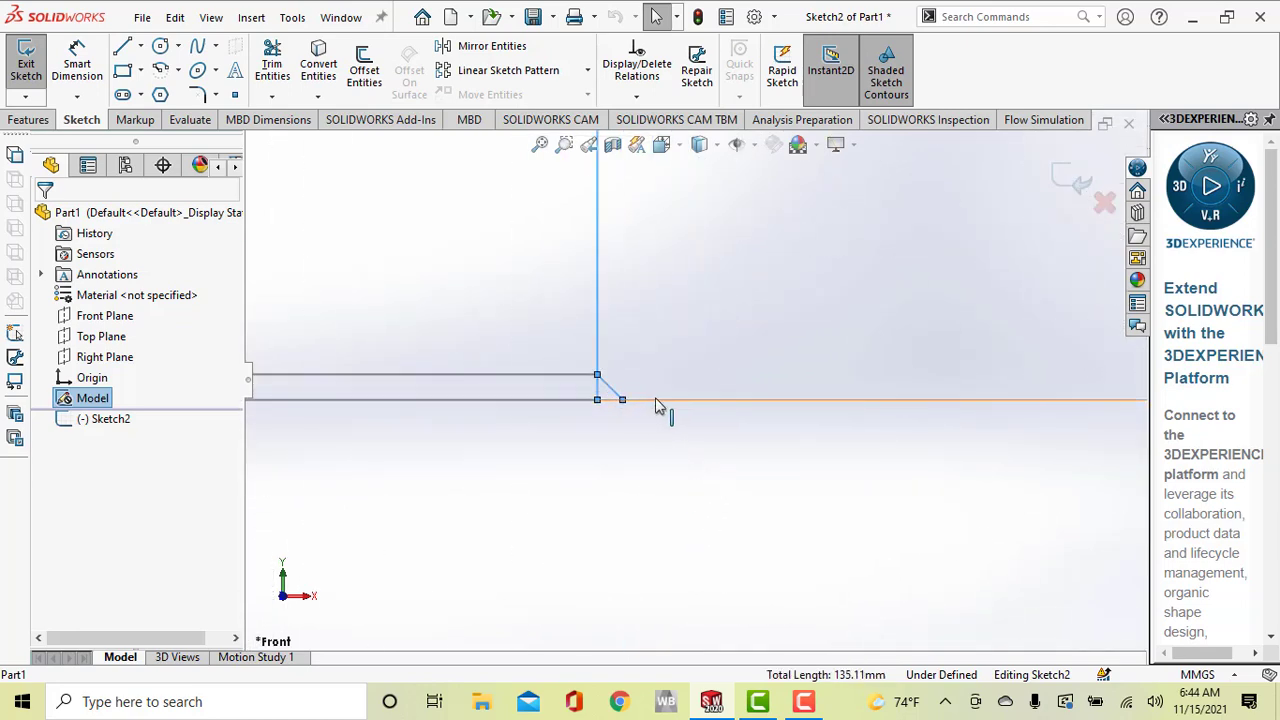
{"action": "left_click", "coordinate": [660, 401], "text": "ctrl"}
{"action": "scroll", "coordinate": [857, 443], "scroll_direction": "up", "scroll_amount": 5}
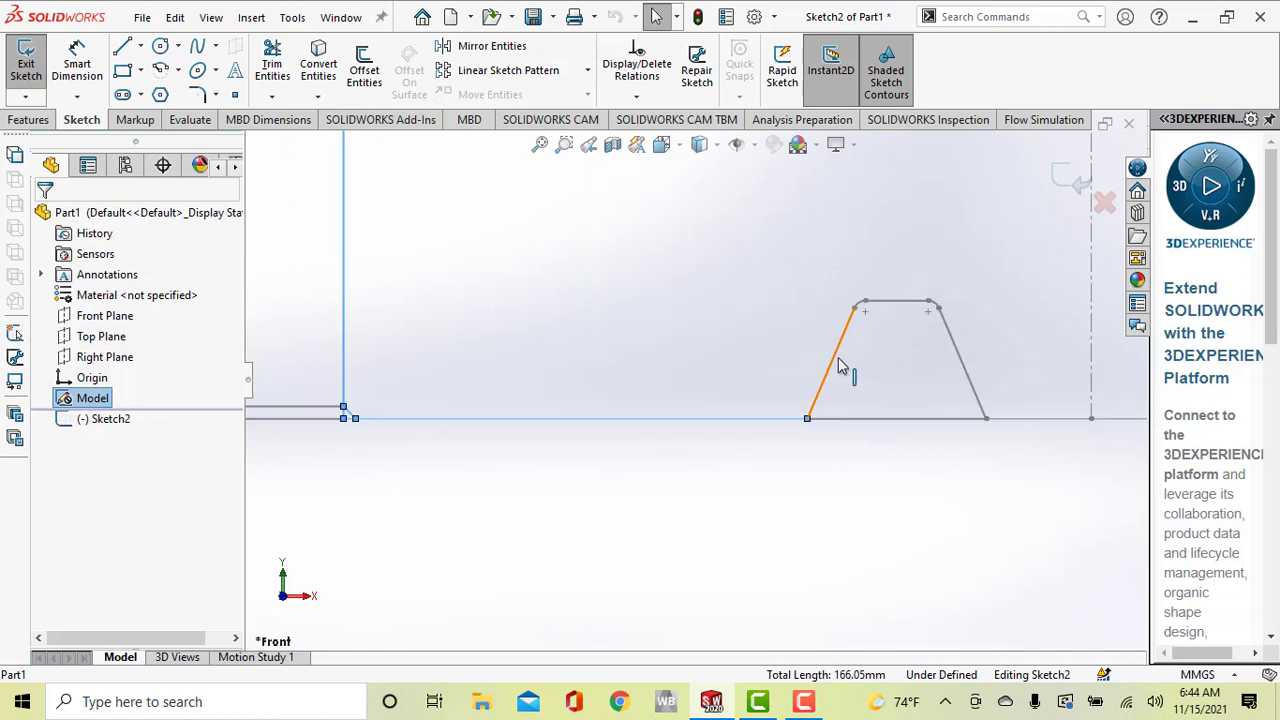
Add the ring groove outline to the selection: both slanted sides, both corner arcs and the flat between them.
{"action": "left_click", "coordinate": [840, 366], "text": "ctrl"}
{"action": "scroll", "coordinate": [880, 300], "scroll_direction": "down", "scroll_amount": 4}
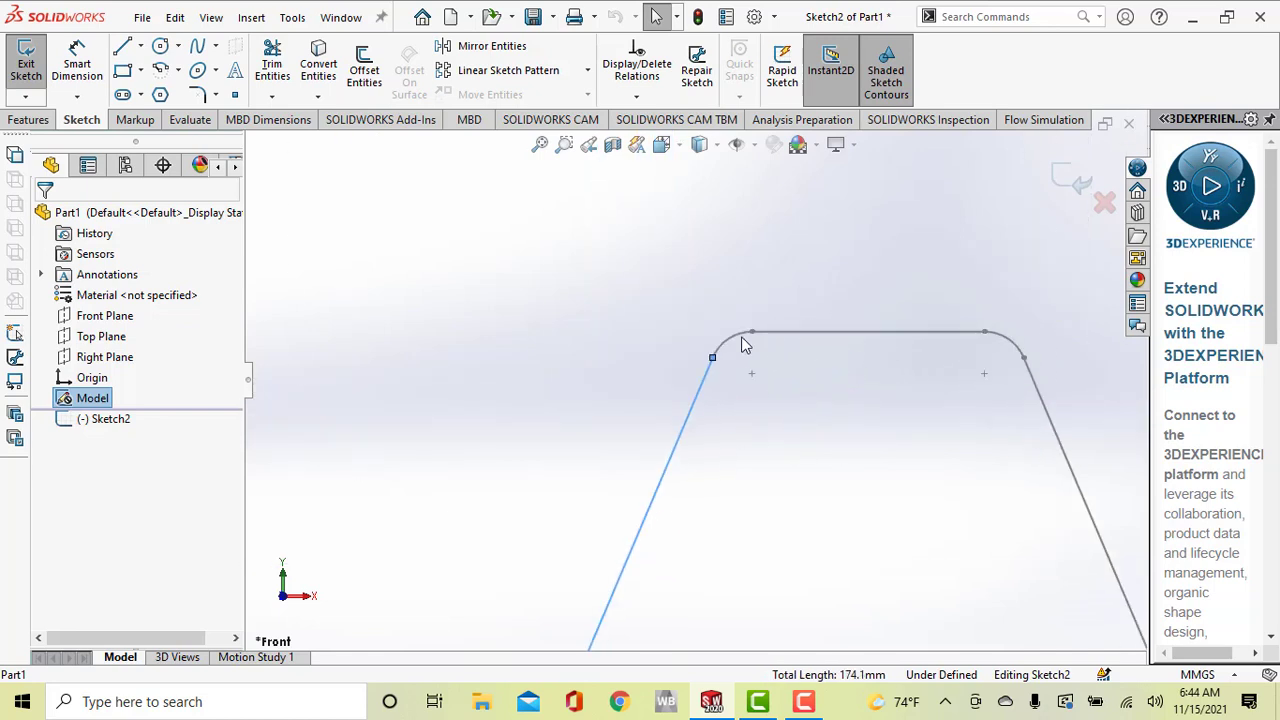
{"action": "left_click", "coordinate": [748, 340], "text": "ctrl"}
{"action": "left_click", "coordinate": [800, 332], "text": "ctrl"}
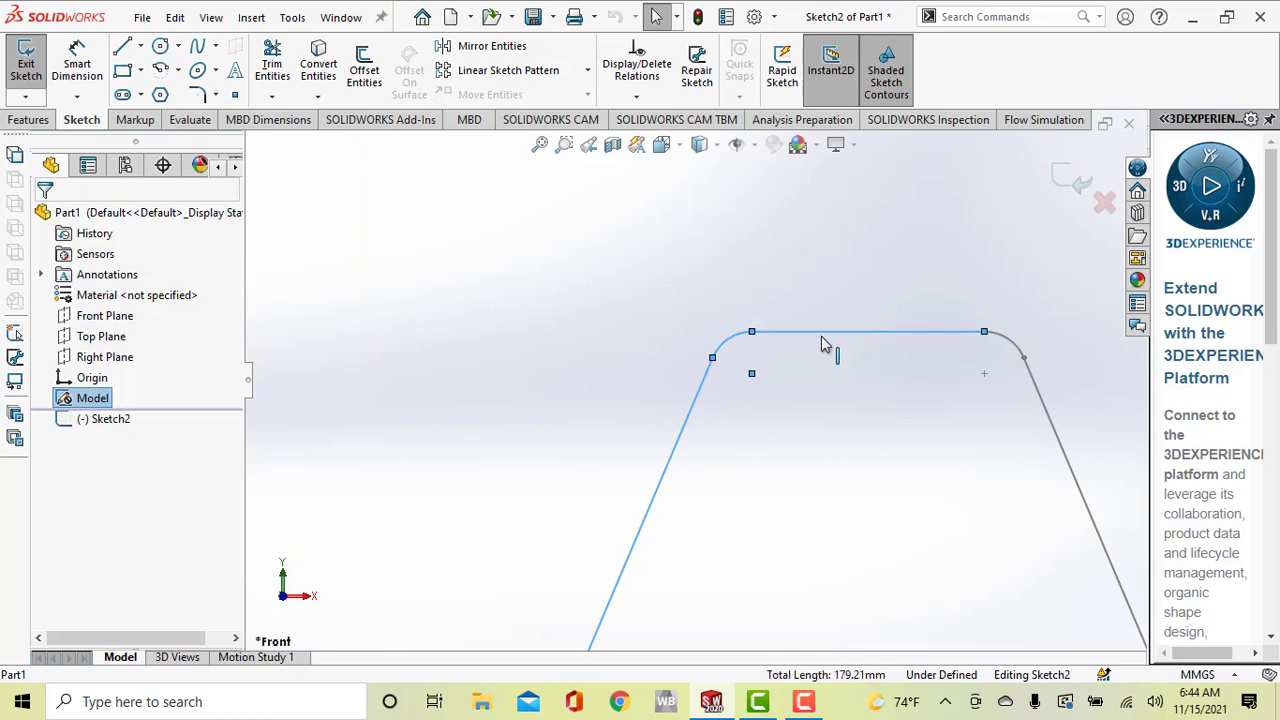
{"action": "left_click", "coordinate": [1012, 344], "text": "ctrl"}
{"action": "left_click", "coordinate": [1038, 385], "text": "ctrl"}
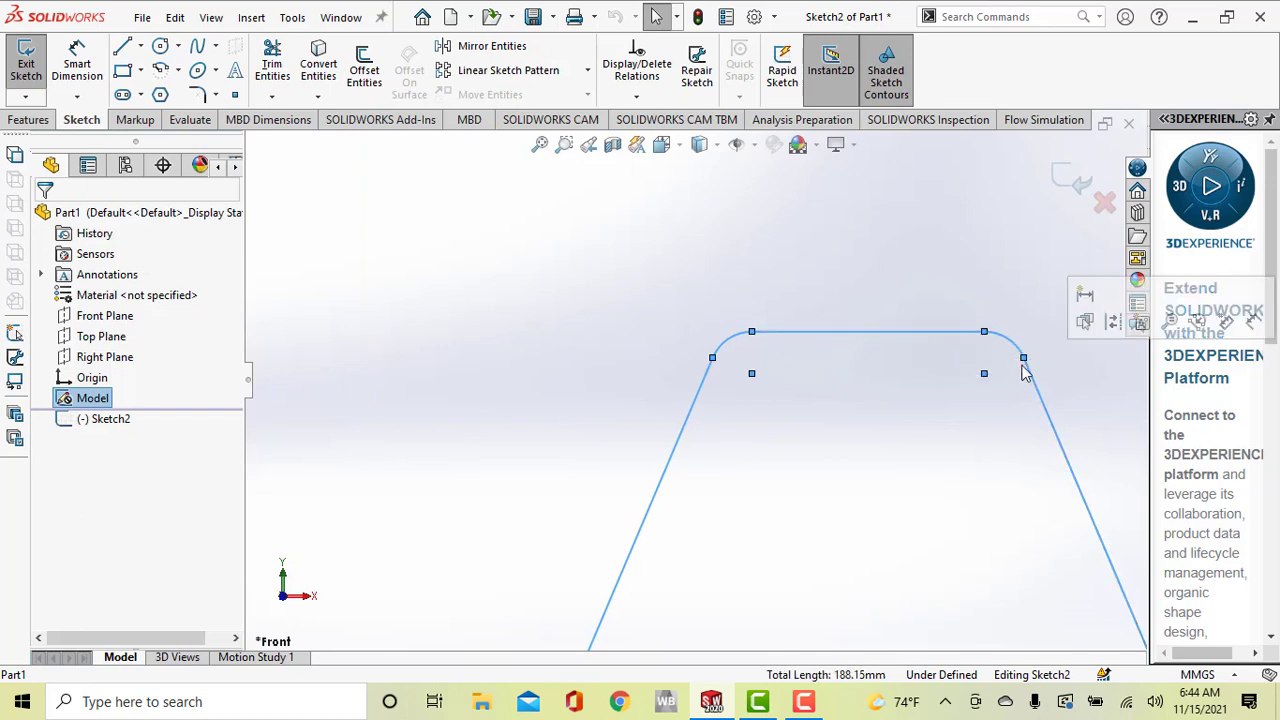
{"action": "scroll", "coordinate": [1010, 355], "scroll_direction": "up", "scroll_amount": 4}
{"action": "scroll", "coordinate": [980, 385], "scroll_direction": "up", "scroll_amount": 3}
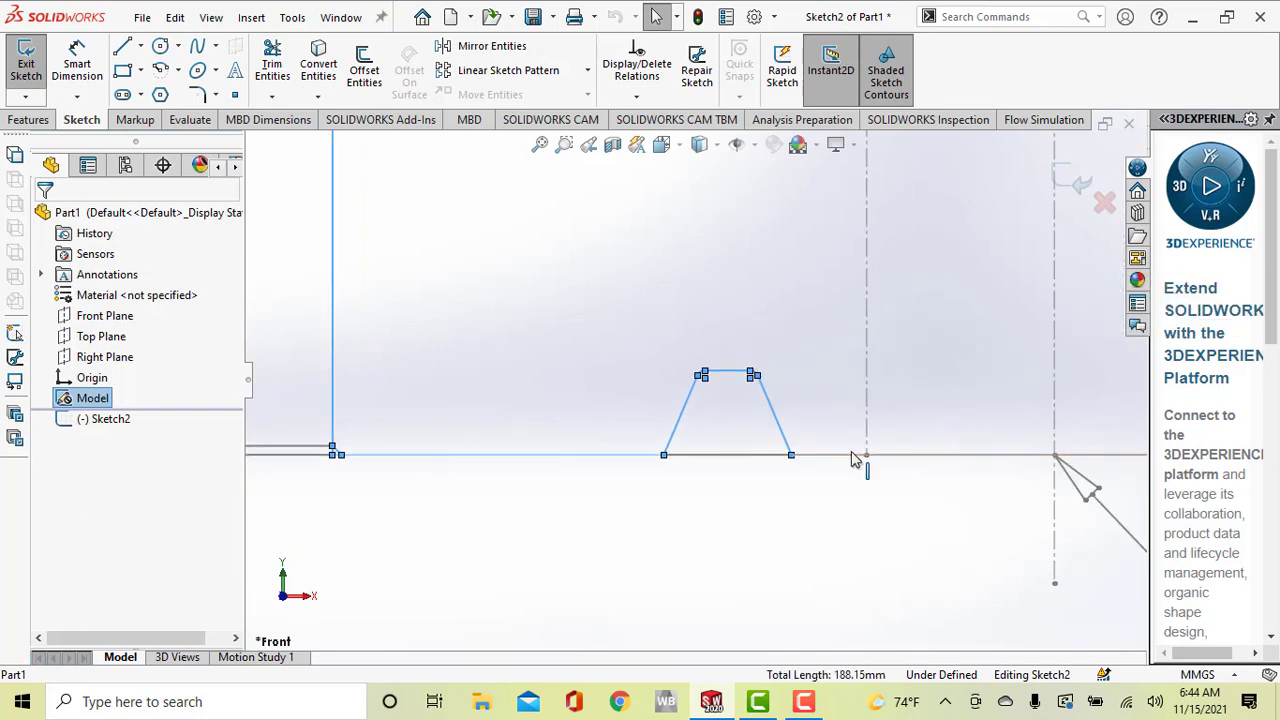
Add the bottom face line outside the groove, the rim's vertical line and both rim chamfers to the selection.
{"action": "left_click", "coordinate": [855, 455], "text": "ctrl"}
{"action": "scroll", "coordinate": [920, 297], "scroll_direction": "up", "scroll_amount": 7}
{"action": "scroll", "coordinate": [892, 362], "scroll_direction": "down", "scroll_amount": 6}
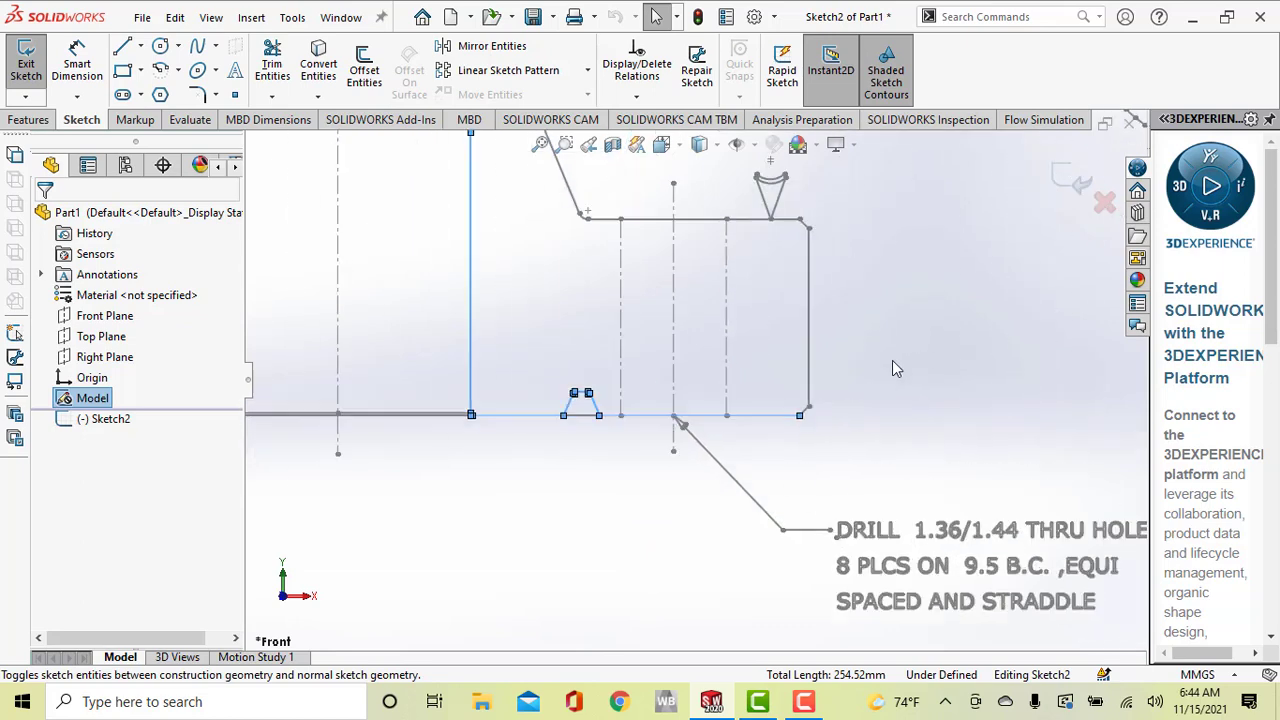
{"action": "left_click", "coordinate": [701, 460], "text": "ctrl"}
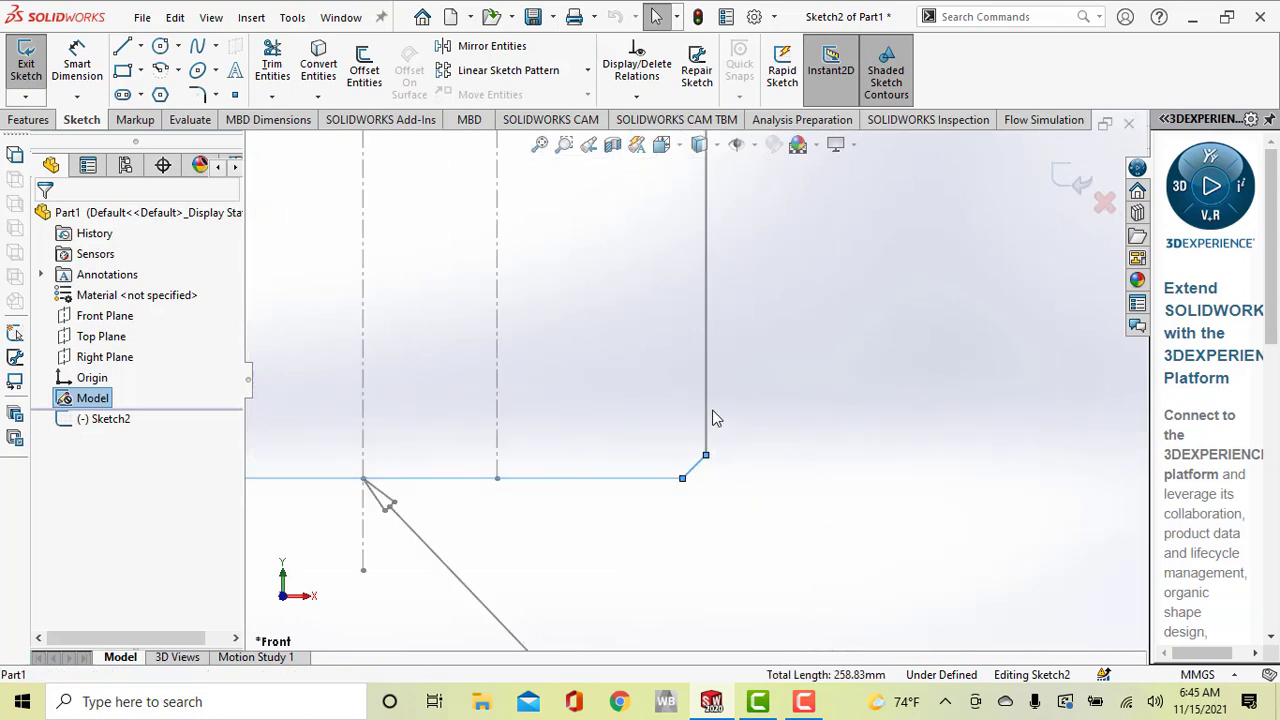
{"action": "left_click", "coordinate": [707, 405], "text": "ctrl"}
{"action": "scroll", "coordinate": [854, 401], "scroll_direction": "up", "scroll_amount": 9}
{"action": "scroll", "coordinate": [690, 330], "scroll_direction": "down", "scroll_amount": 8}
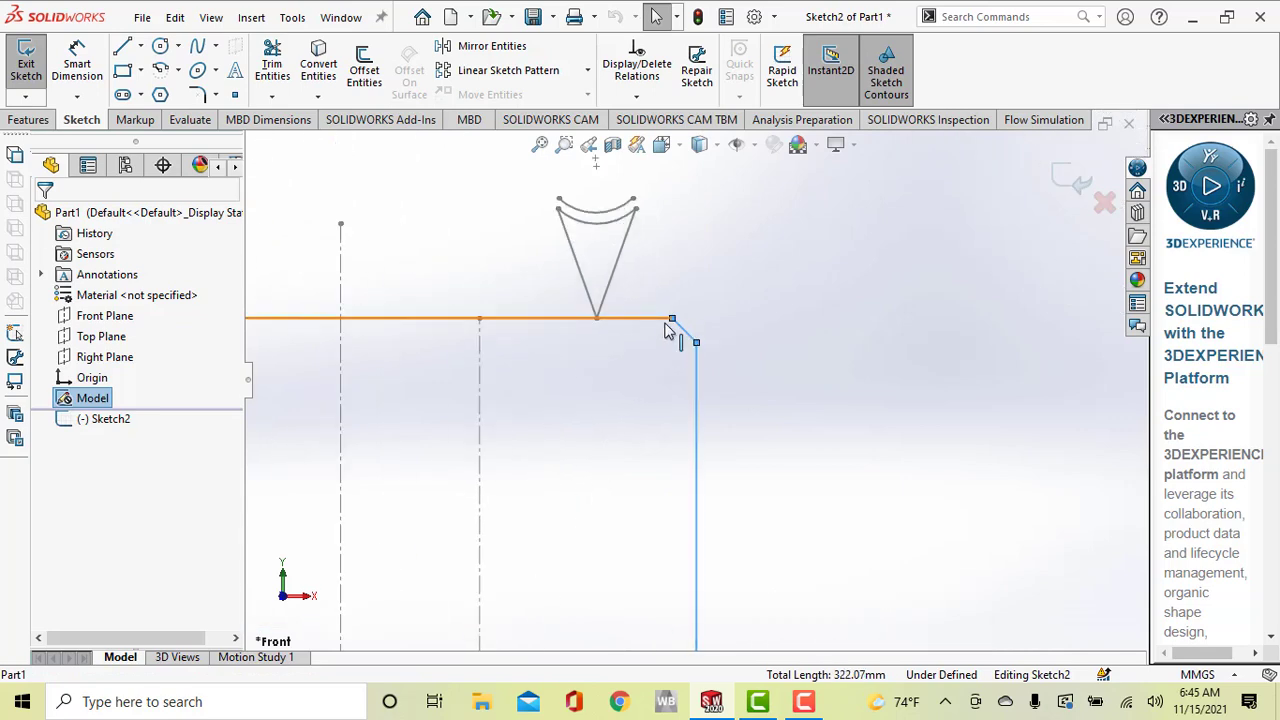
Add the flange's upper face line, the fillet arc at the hub's base and the tapered hub line to the selection.
{"action": "left_click", "coordinate": [666, 319], "text": "ctrl"}
{"action": "scroll", "coordinate": [672, 328], "scroll_direction": "up", "scroll_amount": 8}
{"action": "scroll", "coordinate": [544, 361], "scroll_direction": "down", "scroll_amount": 6}
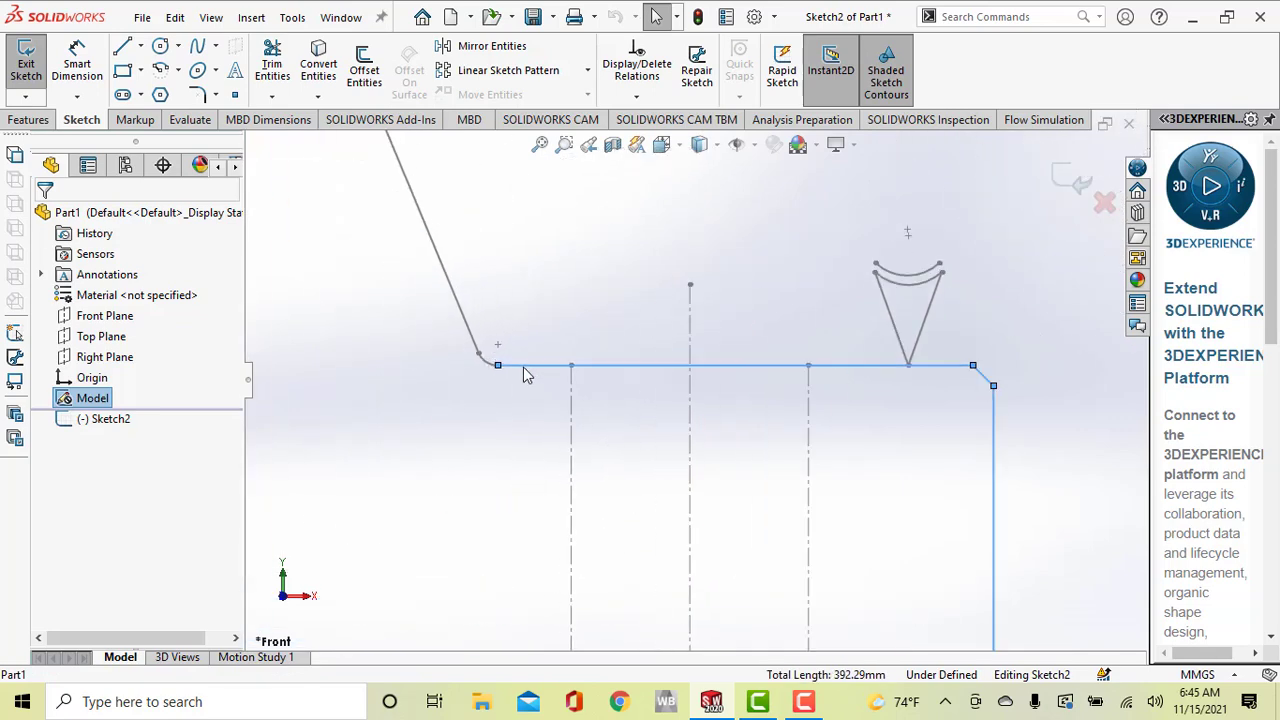
{"action": "left_click", "coordinate": [482, 354], "text": "ctrl"}
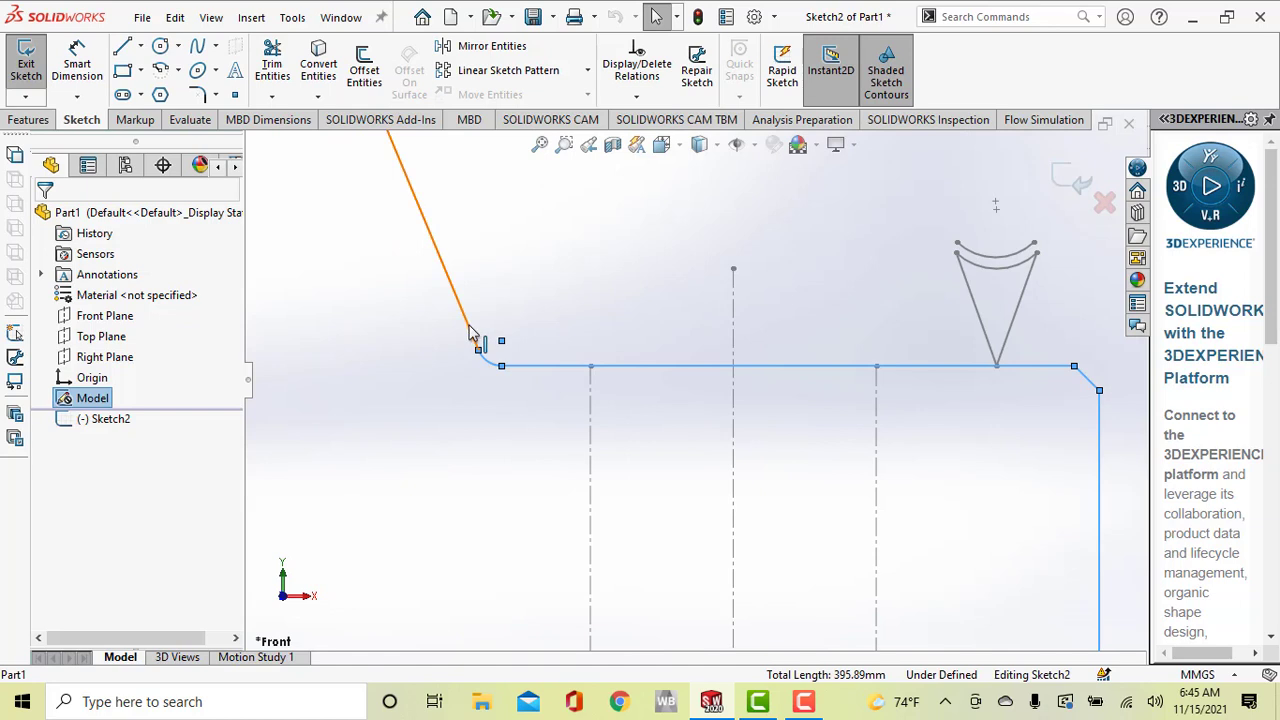
{"action": "left_click", "coordinate": [476, 334], "text": "ctrl"}
Add the short vertical line, the weld bevel and the narrow flat at the hub's upper end to the selection.
{"action": "scroll", "coordinate": [680, 349], "scroll_direction": "up", "scroll_amount": 5}
{"action": "scroll", "coordinate": [555, 215], "scroll_direction": "down", "scroll_amount": 6}
{"action": "scroll", "coordinate": [565, 225], "scroll_direction": "down", "scroll_amount": 4}
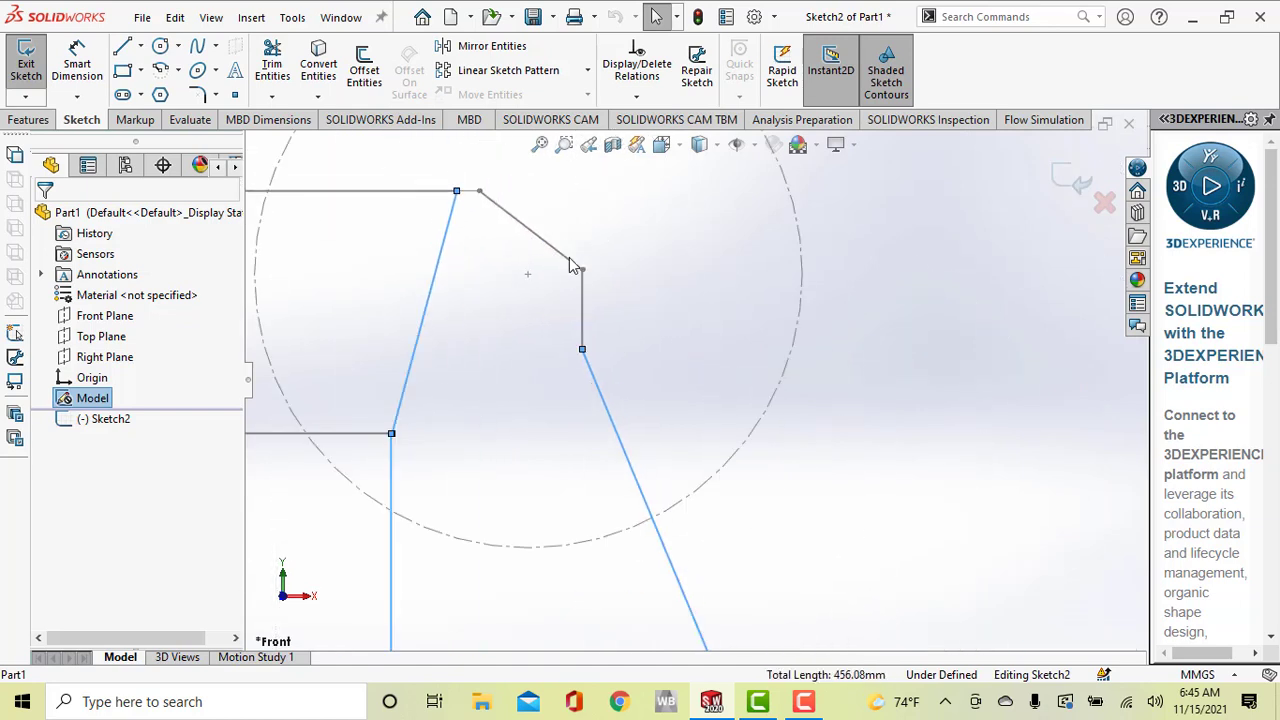
{"action": "left_click", "coordinate": [583, 295], "text": "ctrl"}
{"action": "left_click", "coordinate": [492, 200], "text": "ctrl"}
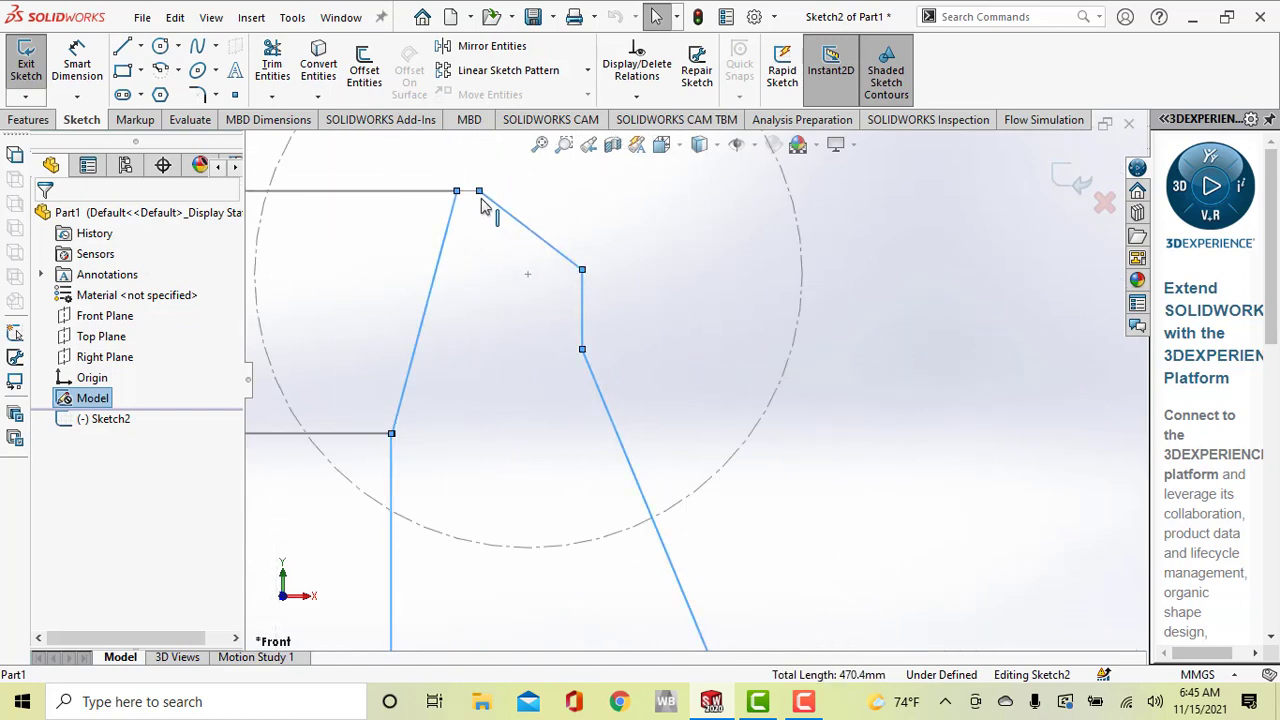
{"action": "scroll", "coordinate": [720, 310], "scroll_direction": "up", "scroll_amount": 4}
{"action": "scroll", "coordinate": [820, 326], "scroll_direction": "up", "scroll_amount": 4}
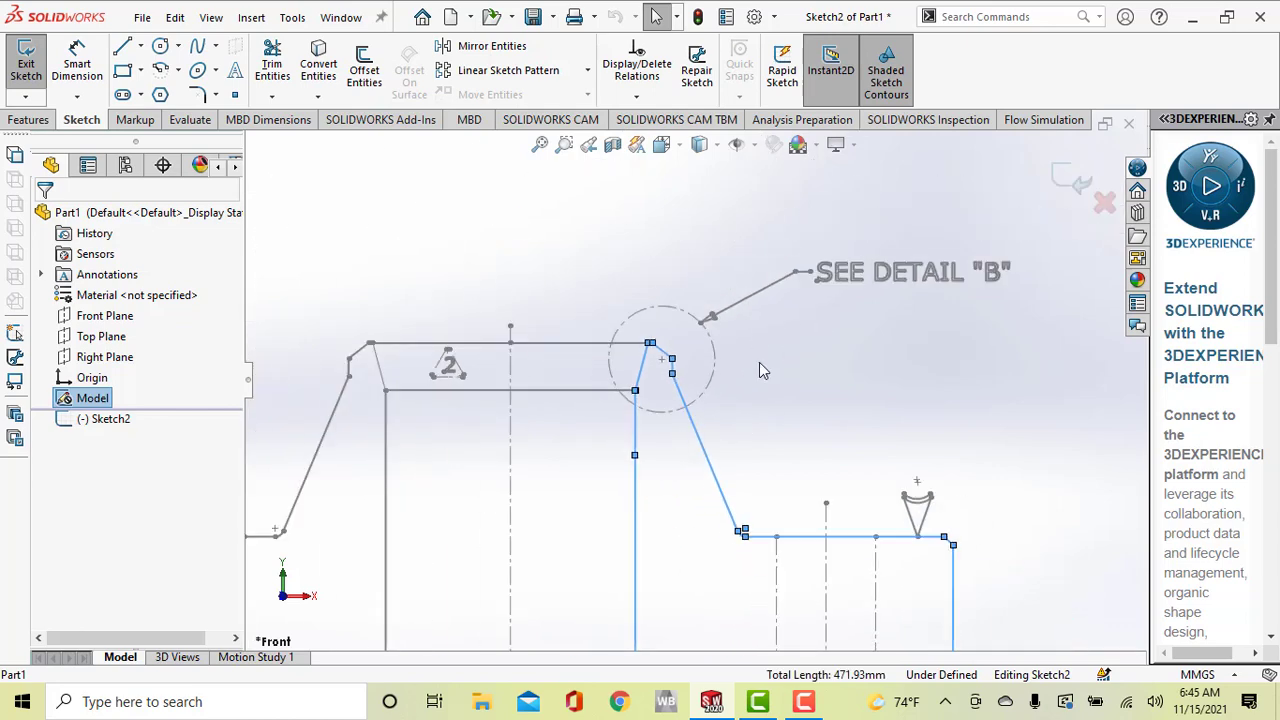
Add the flange's vertical centreline to the selection and convert all selected entities into the new sketch.
{"action": "scroll", "coordinate": [632, 455], "scroll_direction": "down", "scroll_amount": 1}
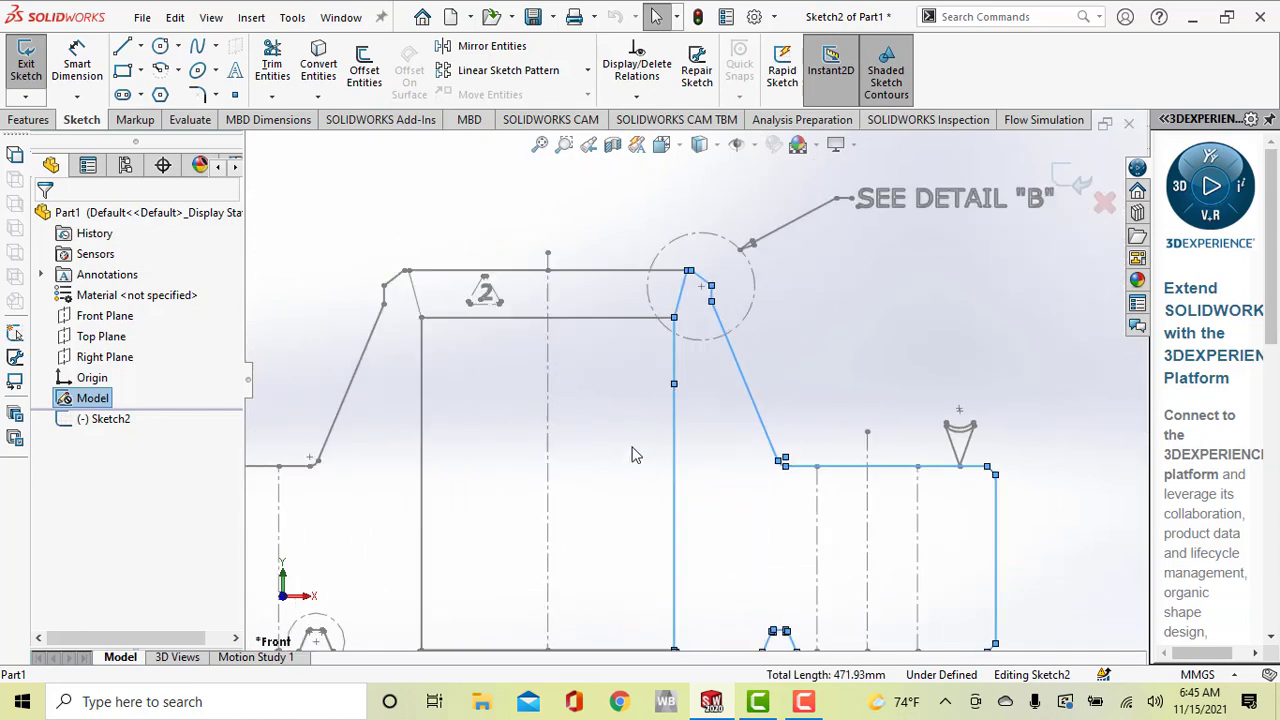
{"action": "left_click", "coordinate": [549, 383], "text": "ctrl"}
{"action": "scroll", "coordinate": [877, 285], "scroll_direction": "up", "scroll_amount": 5}
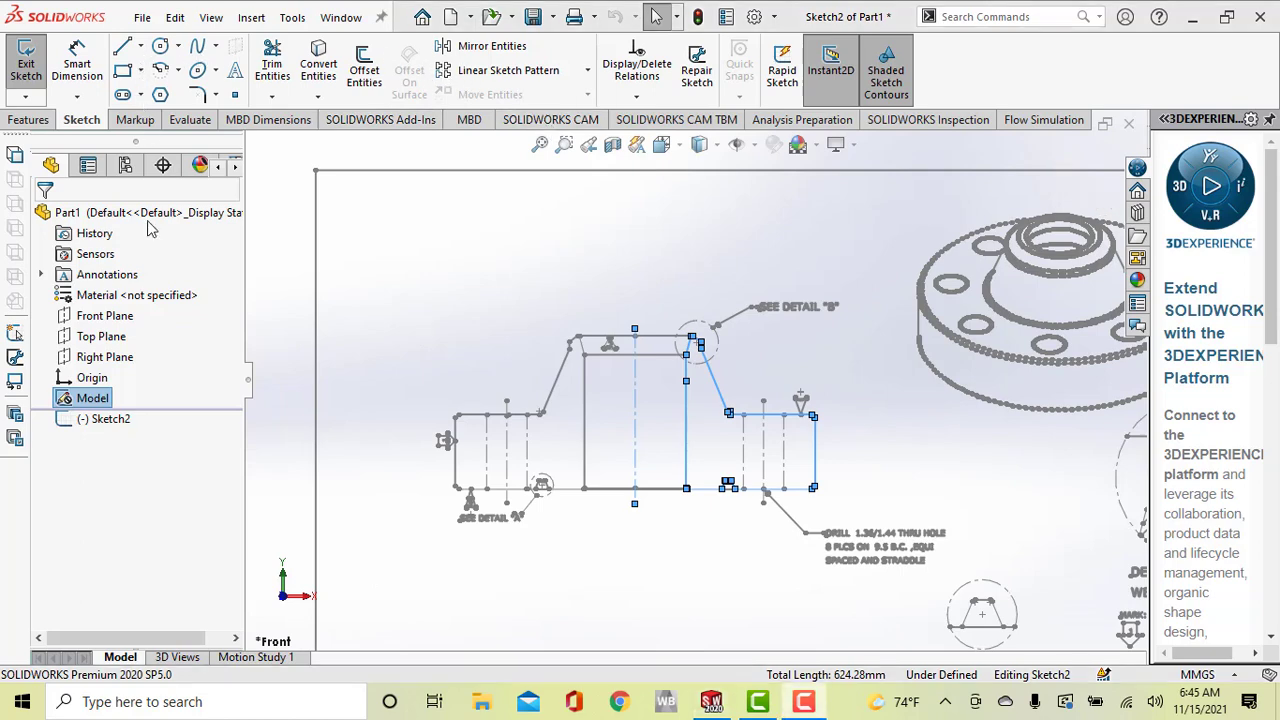
{"action": "left_click", "coordinate": [318, 65]}
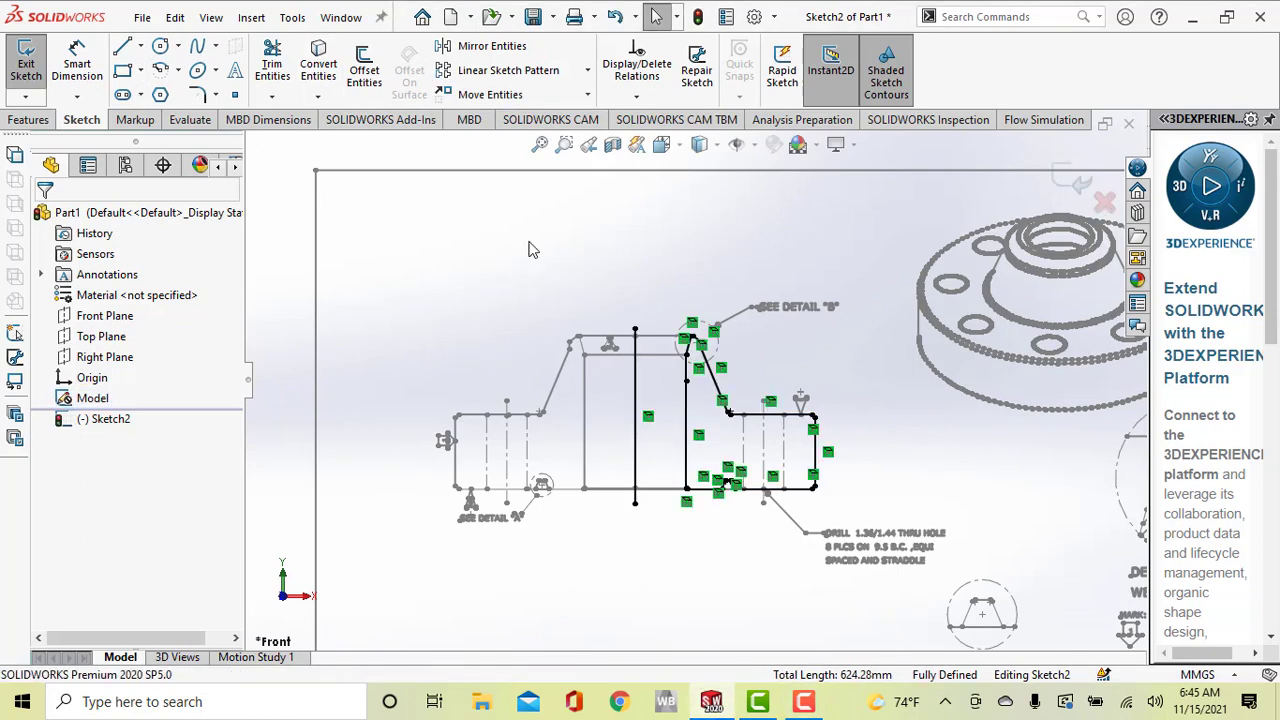
Change the converted centre axis line to construction geometry.
{"action": "scroll", "coordinate": [709, 434], "scroll_direction": "down", "scroll_amount": 3}
{"action": "scroll", "coordinate": [680, 355], "scroll_direction": "up", "scroll_amount": 3}
{"action": "scroll", "coordinate": [680, 355], "scroll_direction": "down", "scroll_amount": 2}
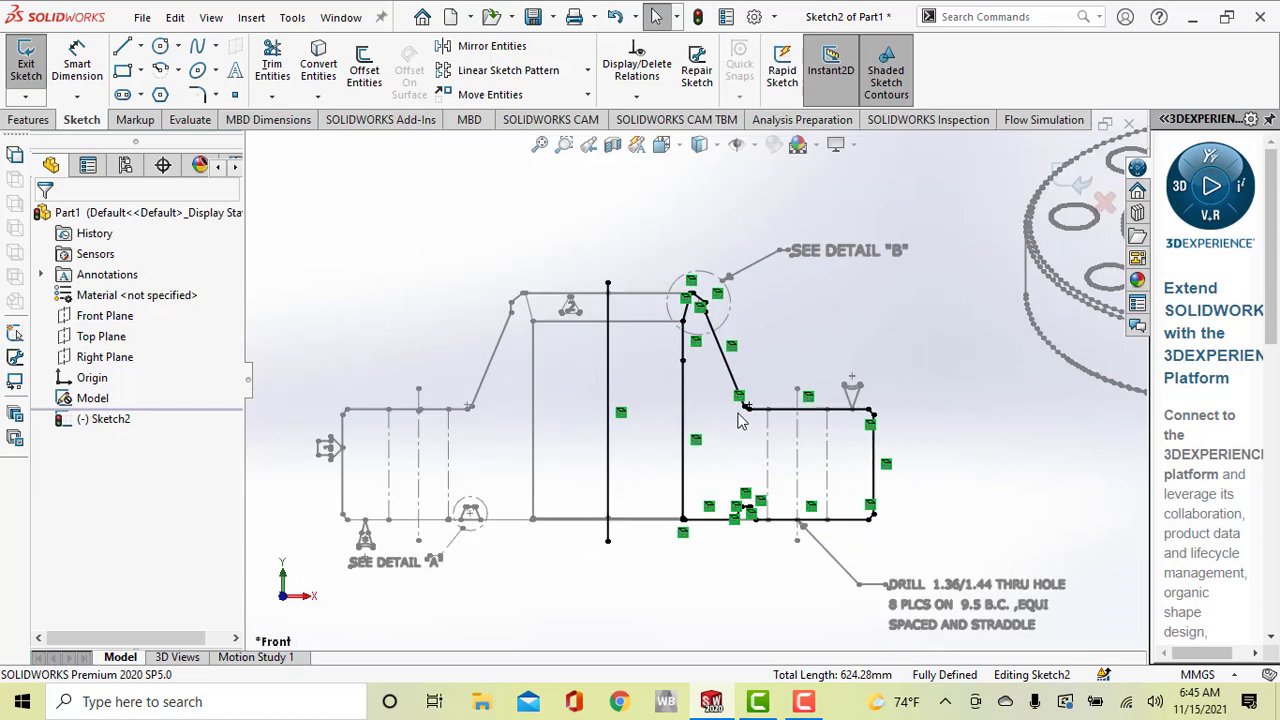
{"action": "left_click", "coordinate": [614, 365]}
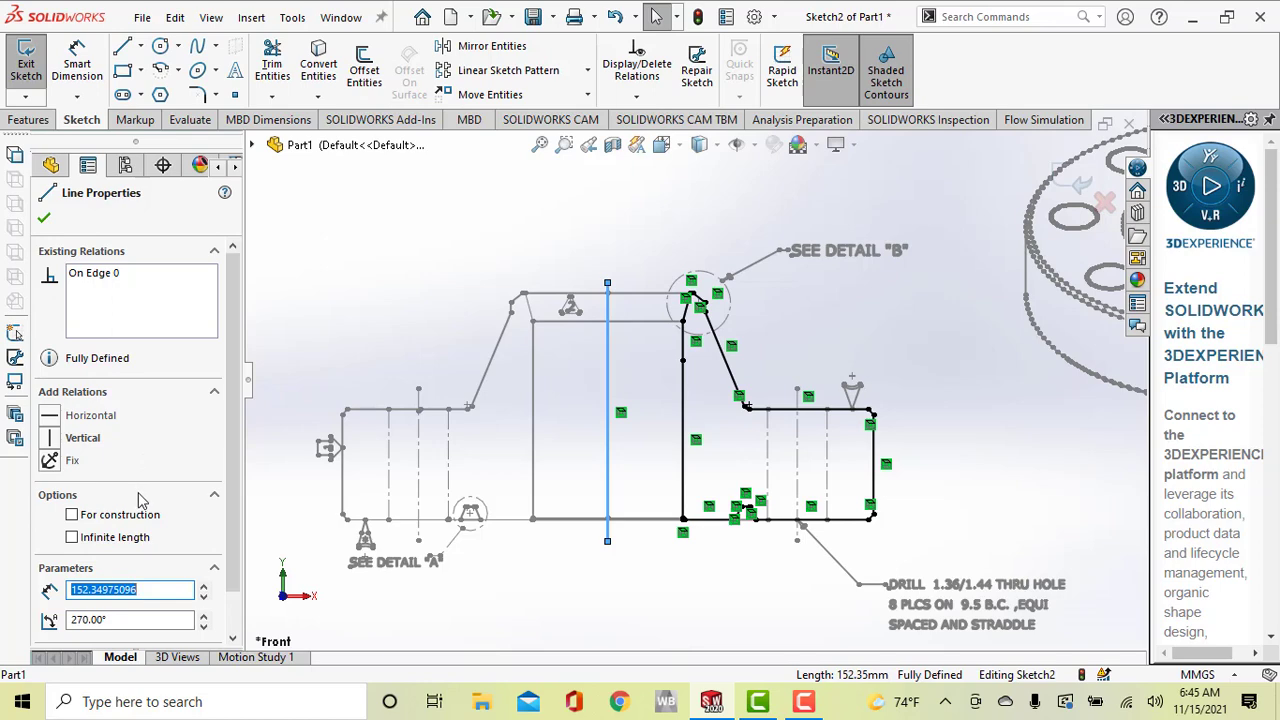
{"action": "left_click", "coordinate": [83, 516]}
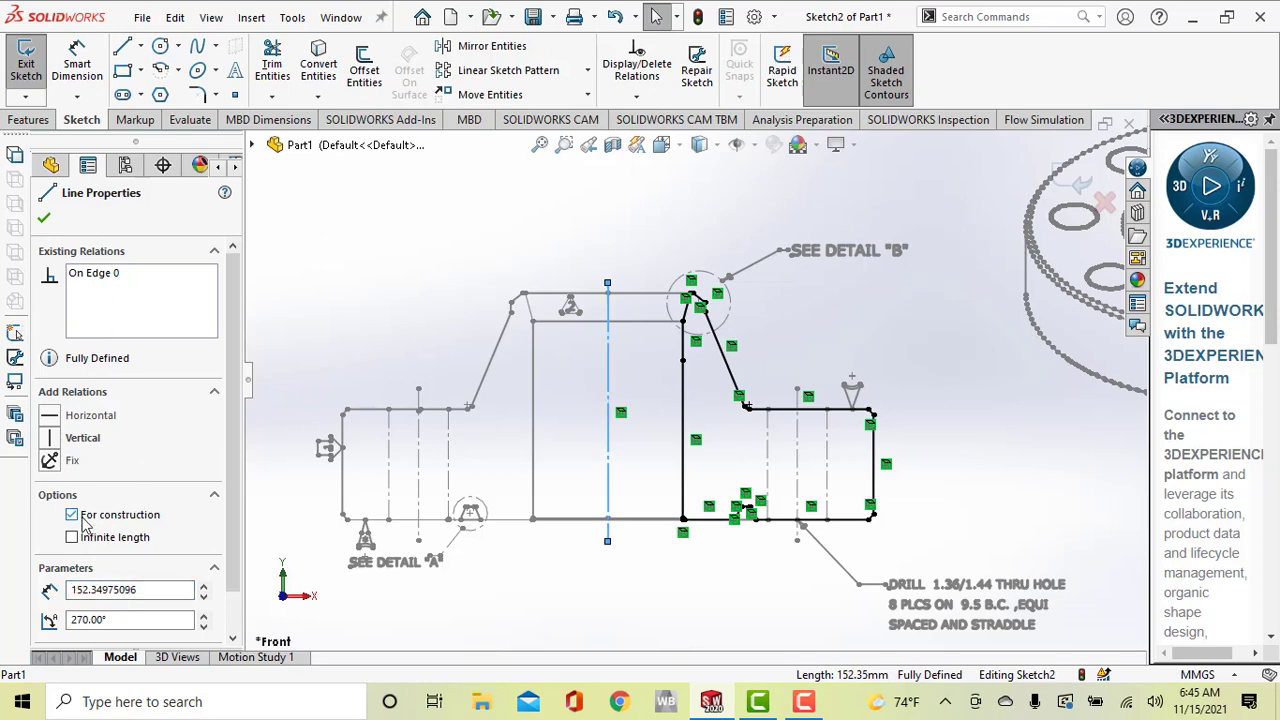
{"action": "left_click", "coordinate": [43, 220]}
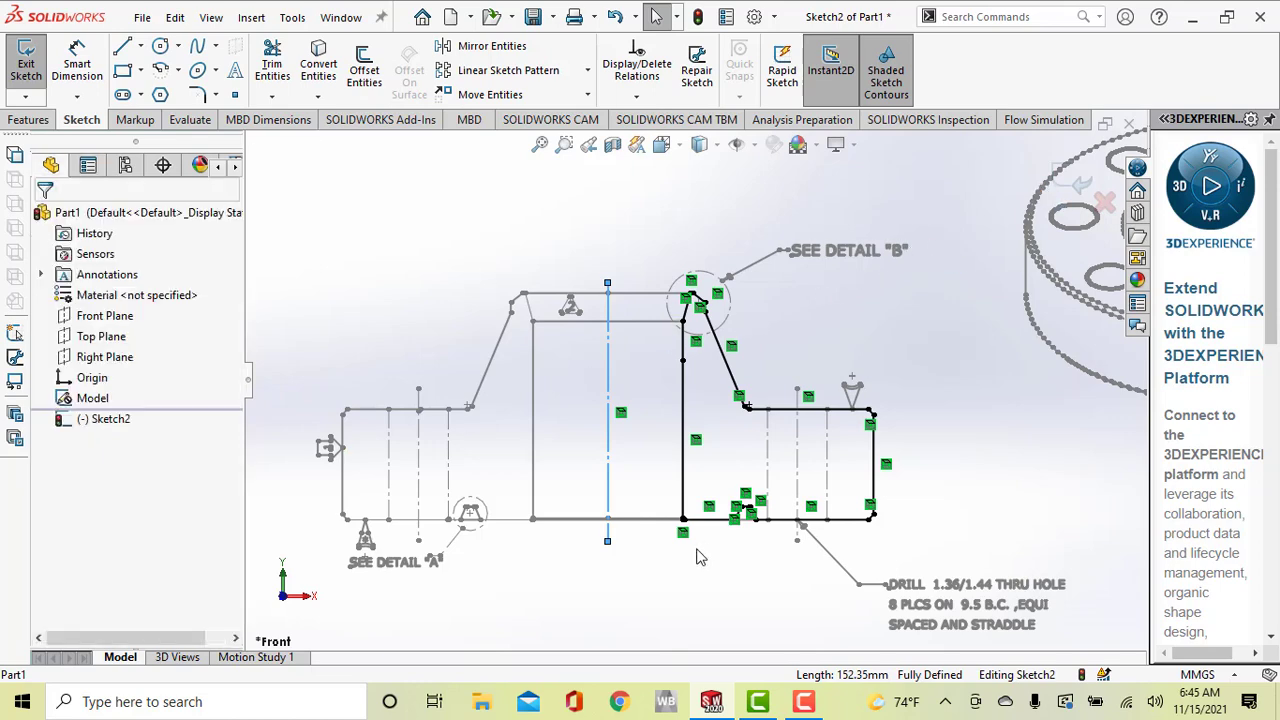
Power trim the two excess line stubs outside the bore's lower chamfer and exit the sketch.
{"action": "scroll", "coordinate": [680, 530], "scroll_direction": "down", "scroll_amount": 6}
{"action": "scroll", "coordinate": [665, 460], "scroll_direction": "down", "scroll_amount": 4}
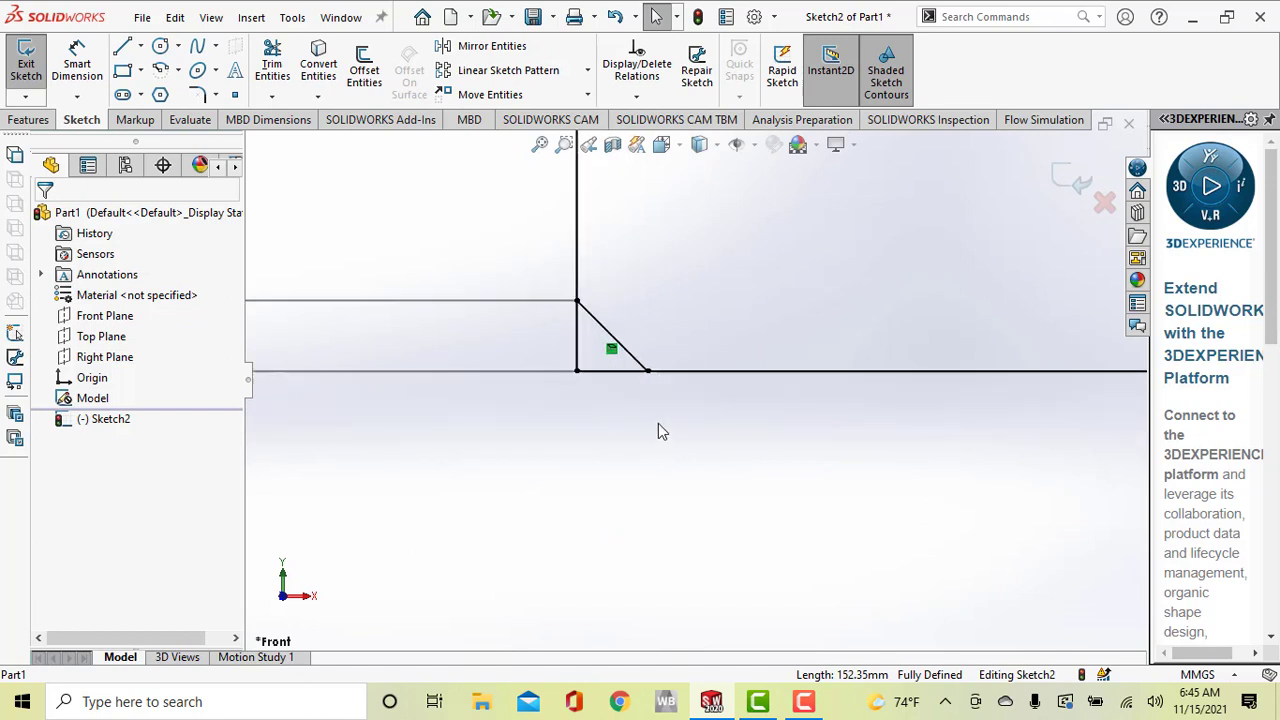
{"action": "left_click", "coordinate": [272, 68]}
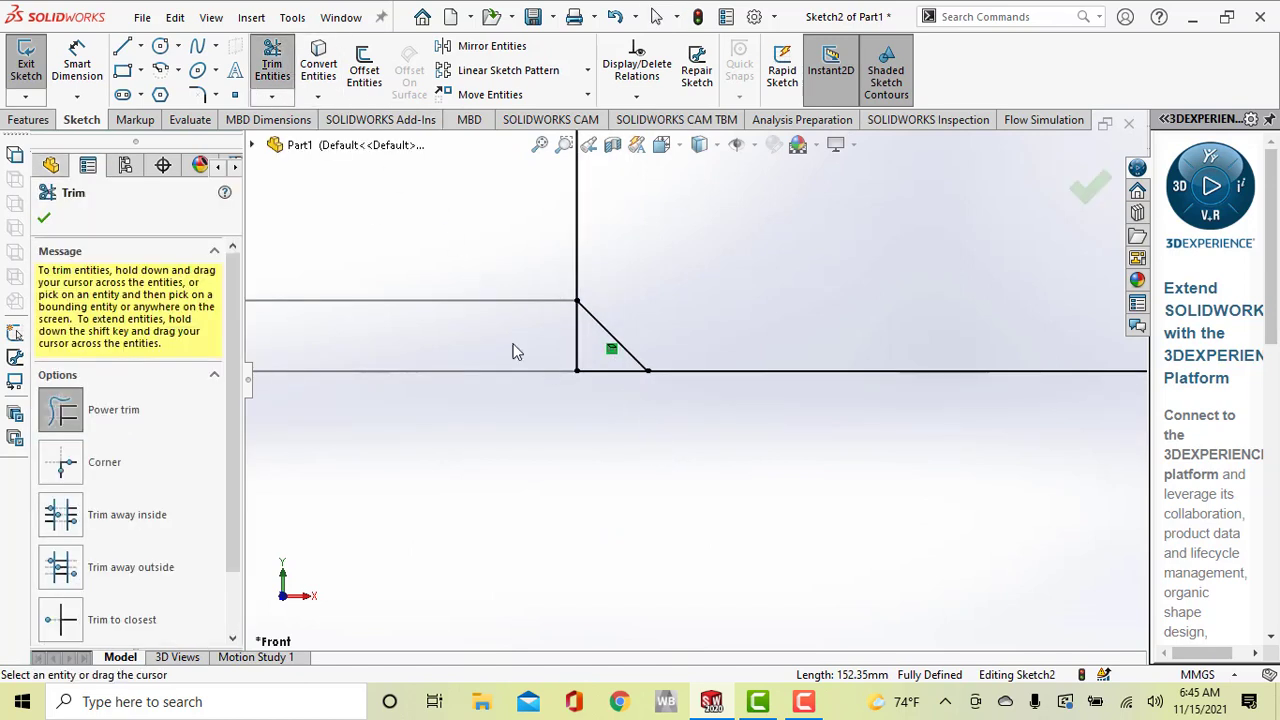
{"action": "left_click_drag", "start_coordinate": [607, 388], "coordinate": [557, 342]}
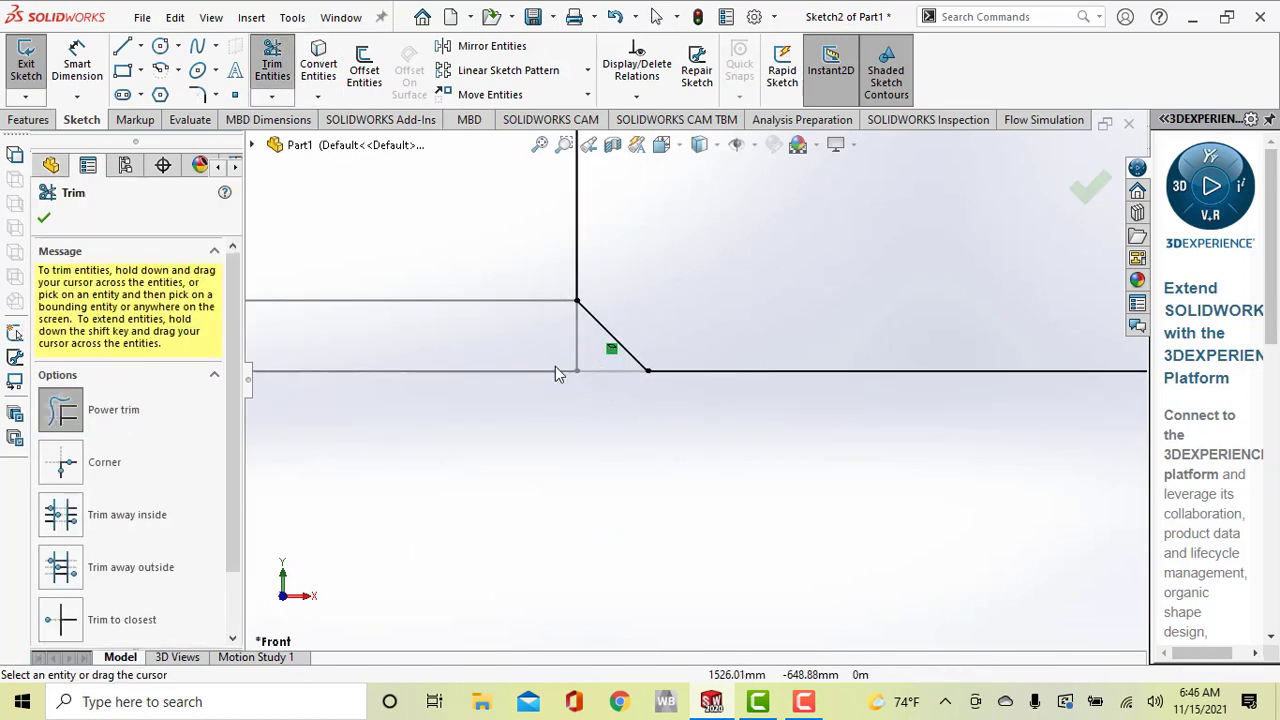
{"action": "scroll", "coordinate": [686, 420], "scroll_direction": "up", "scroll_amount": 5}
{"action": "scroll", "coordinate": [923, 278], "scroll_direction": "up", "scroll_amount": 5}
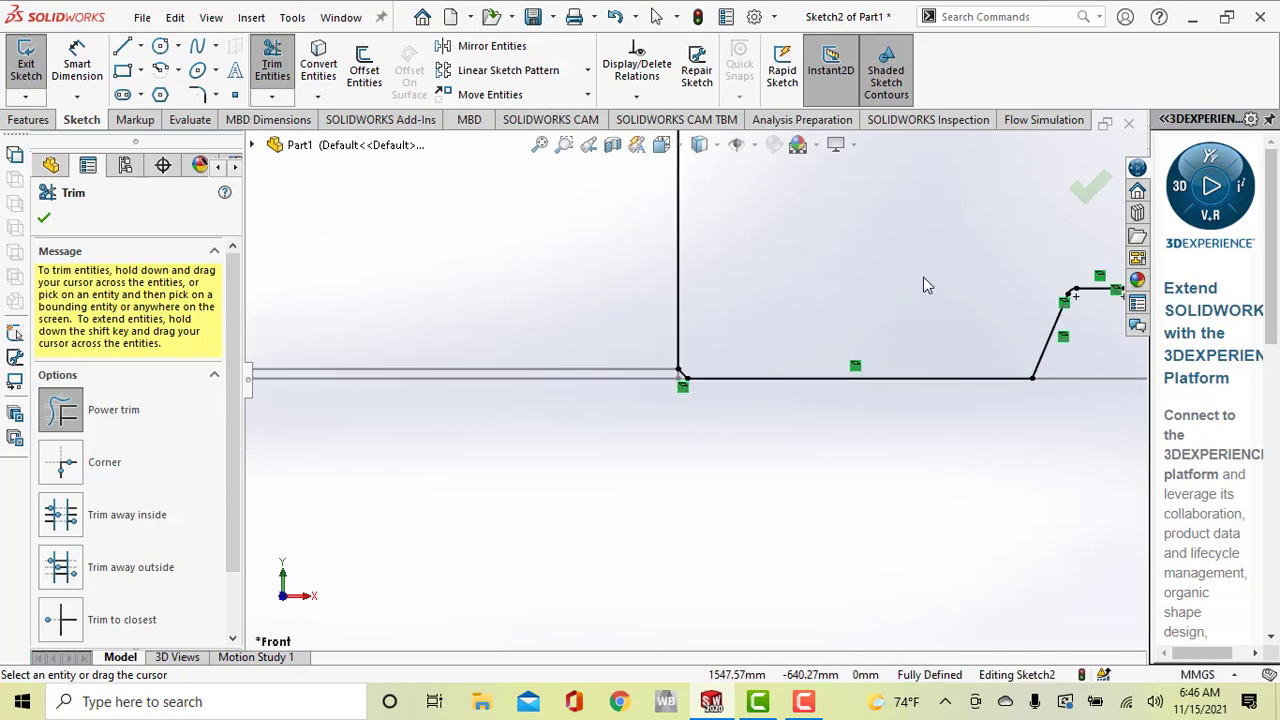
{"action": "scroll", "coordinate": [988, 261], "scroll_direction": "up", "scroll_amount": 4}
{"action": "scroll", "coordinate": [988, 261], "scroll_direction": "up", "scroll_amount": 4}
{"action": "scroll", "coordinate": [913, 302], "scroll_direction": "up", "scroll_amount": 4}
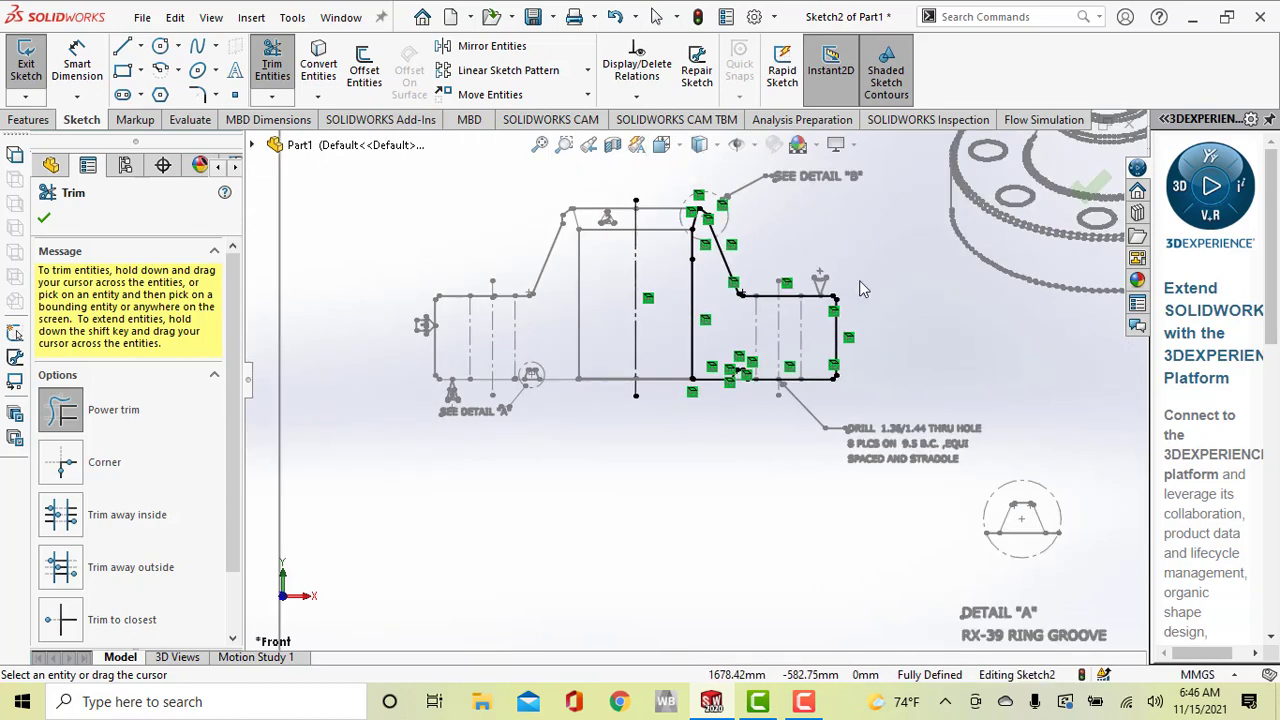
{"action": "scroll", "coordinate": [729, 253], "scroll_direction": "down", "scroll_amount": 3}
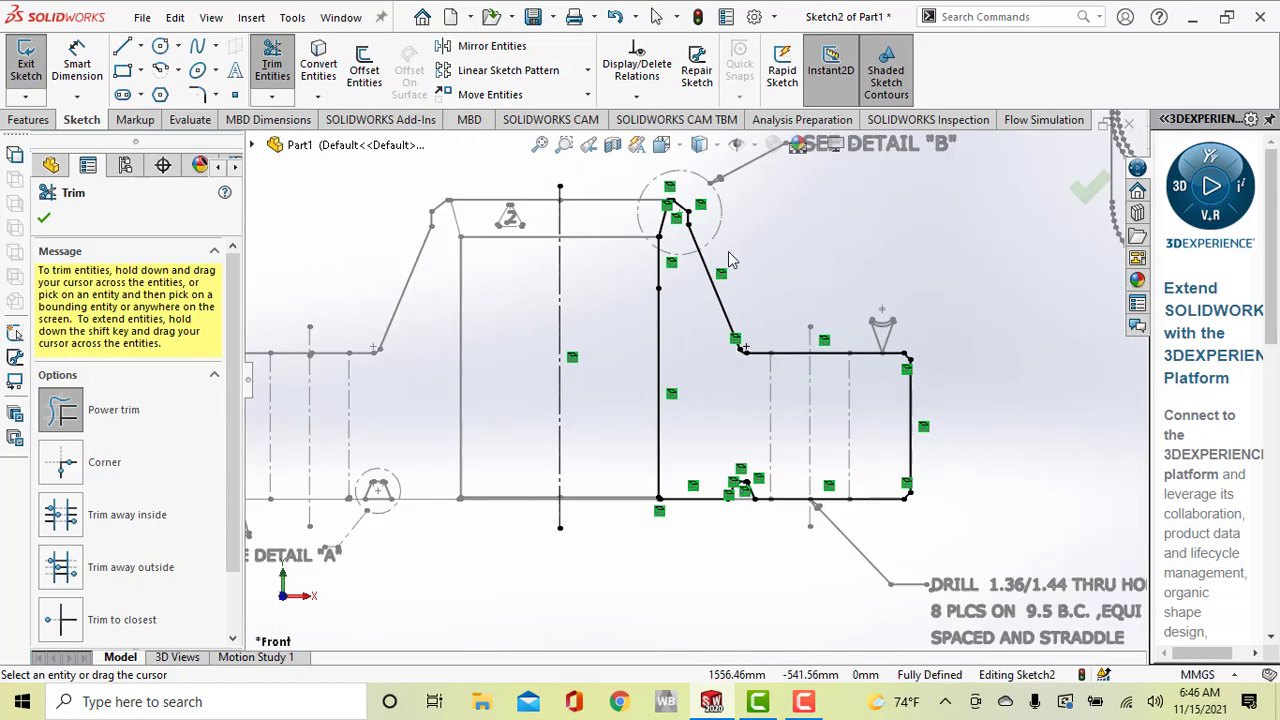
{"action": "left_click", "coordinate": [1084, 198]}
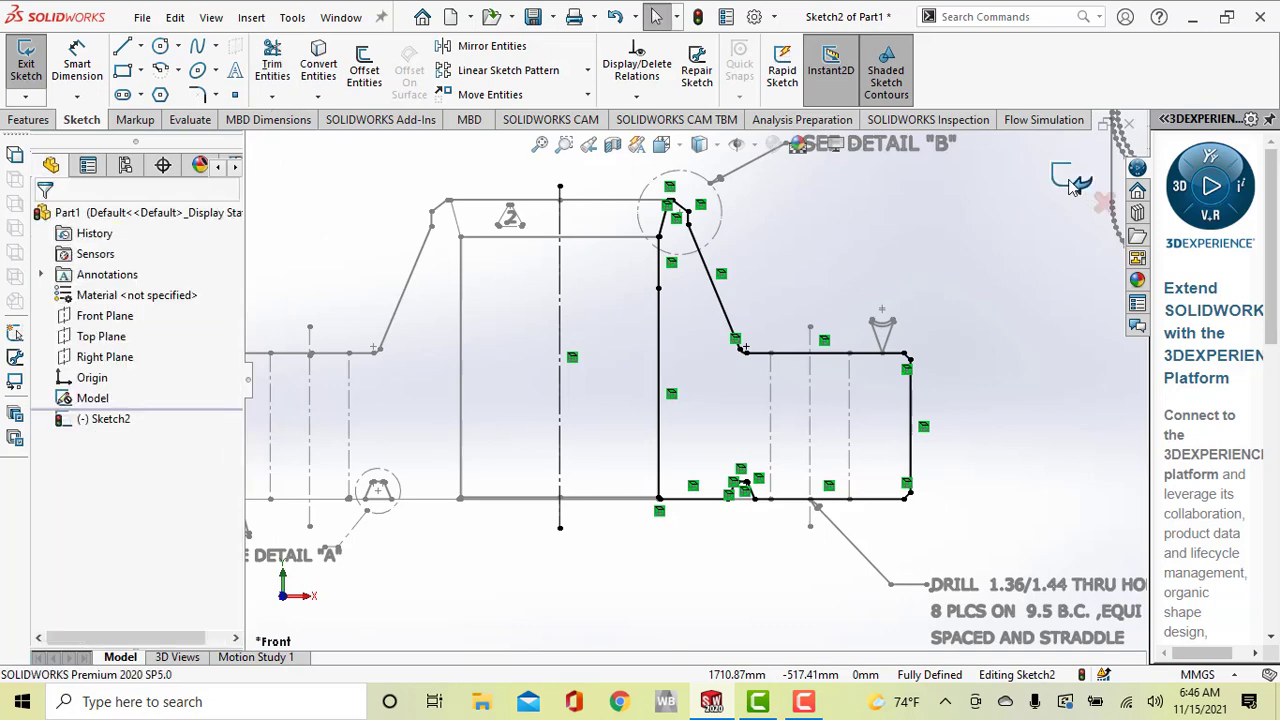
{"action": "left_click", "coordinate": [1068, 183]}
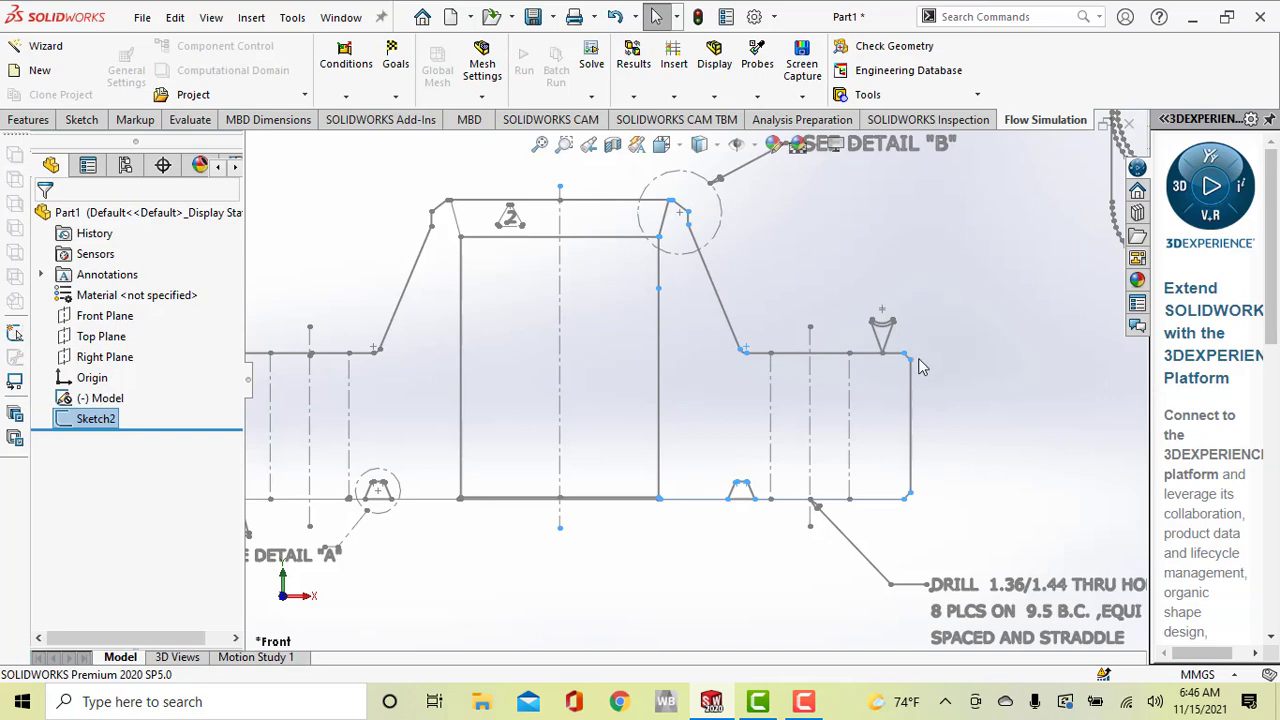
Hide the imported Model sketch, leaving the converted profile sketch shown.
{"action": "scroll", "coordinate": [899, 391], "scroll_direction": "up", "scroll_amount": 5}
{"action": "scroll", "coordinate": [686, 356], "scroll_direction": "down", "scroll_amount": 3}
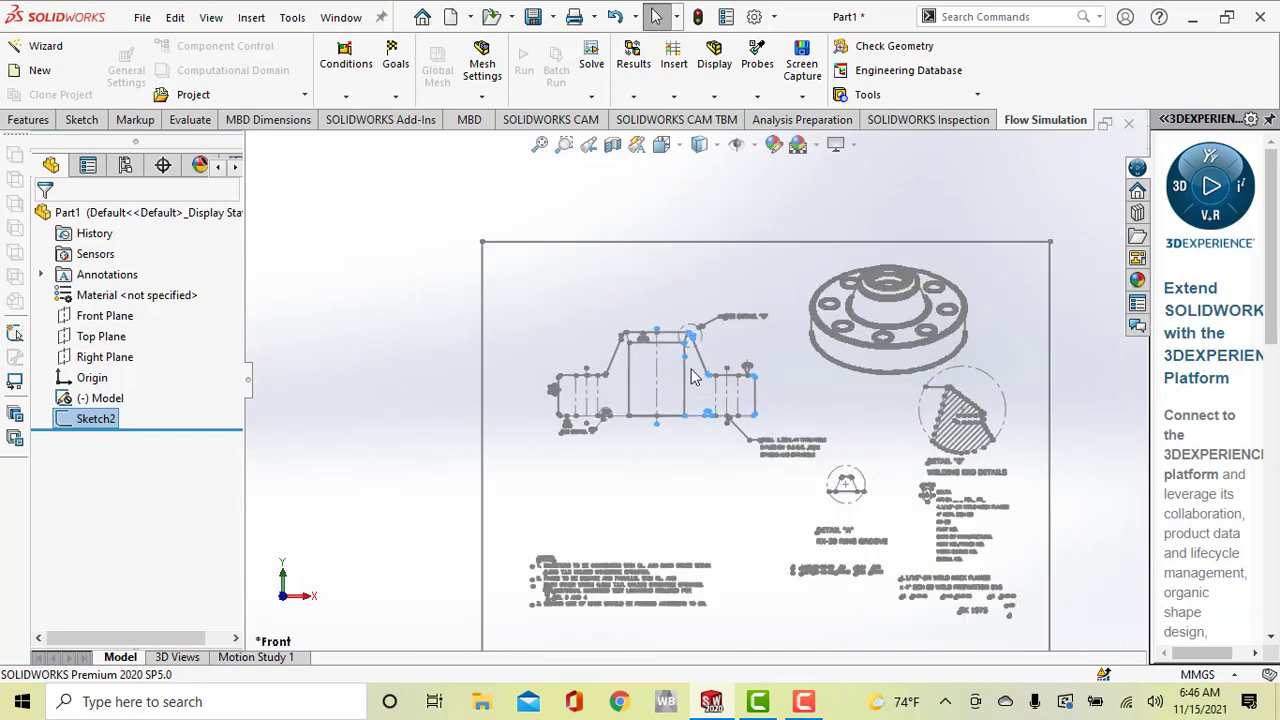
{"action": "left_click", "coordinate": [698, 240]}
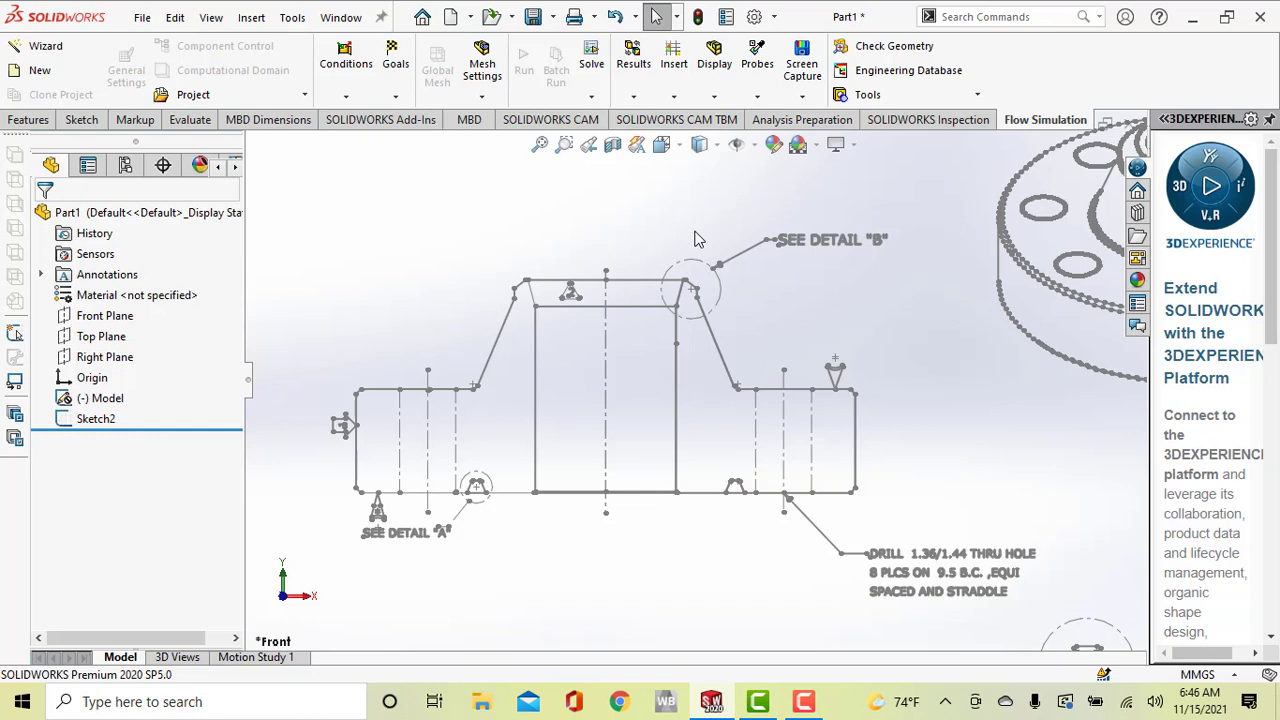
{"action": "right_click", "coordinate": [104, 401]}
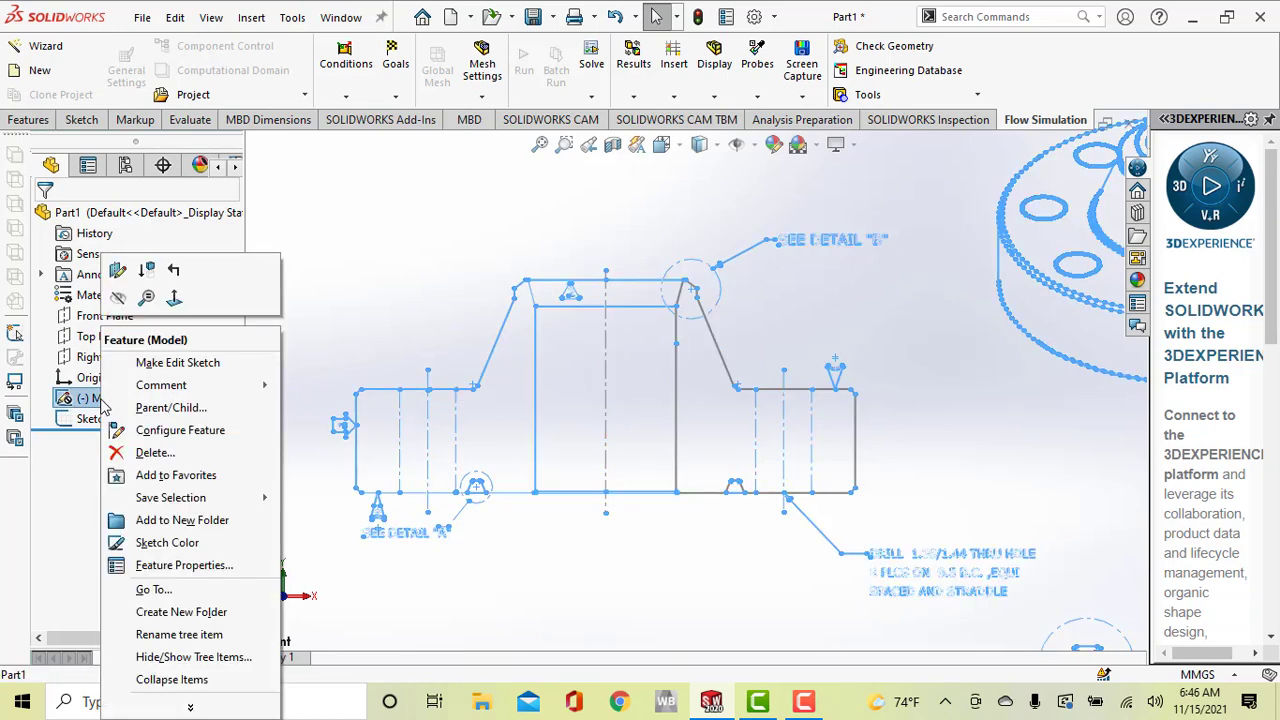
{"action": "left_click", "coordinate": [133, 229]}
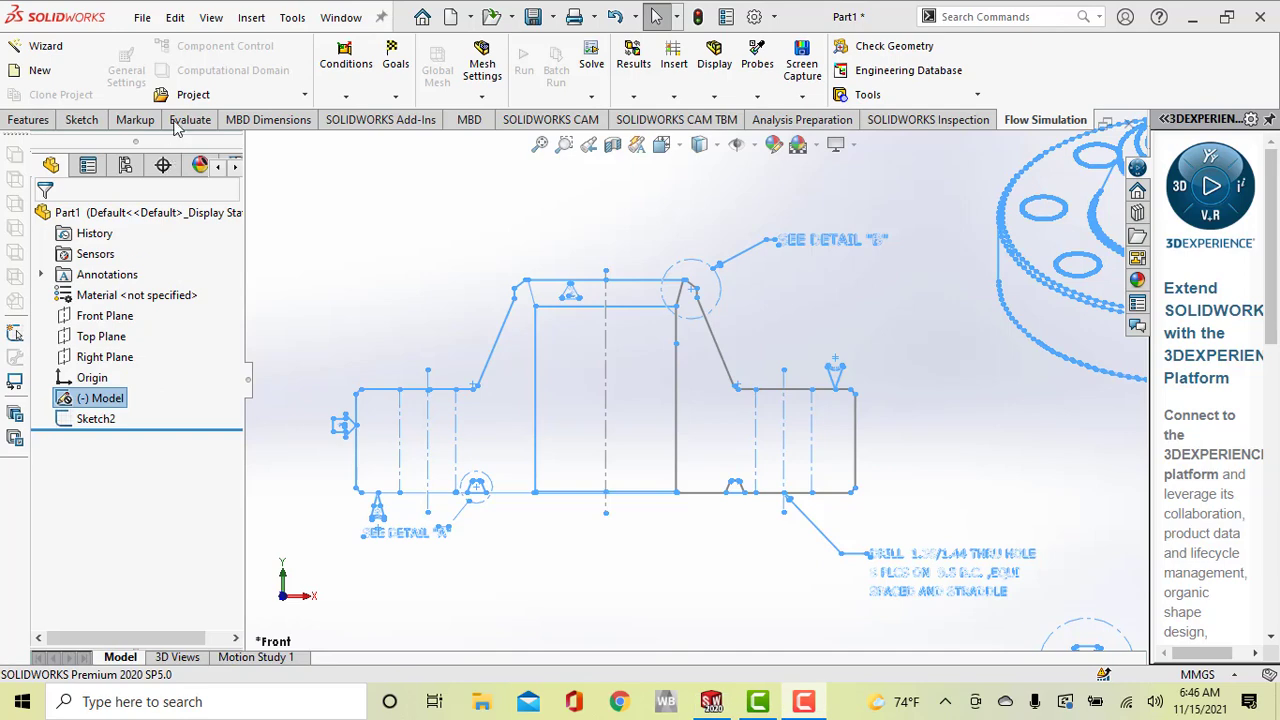
{"action": "right_click", "coordinate": [105, 404]}
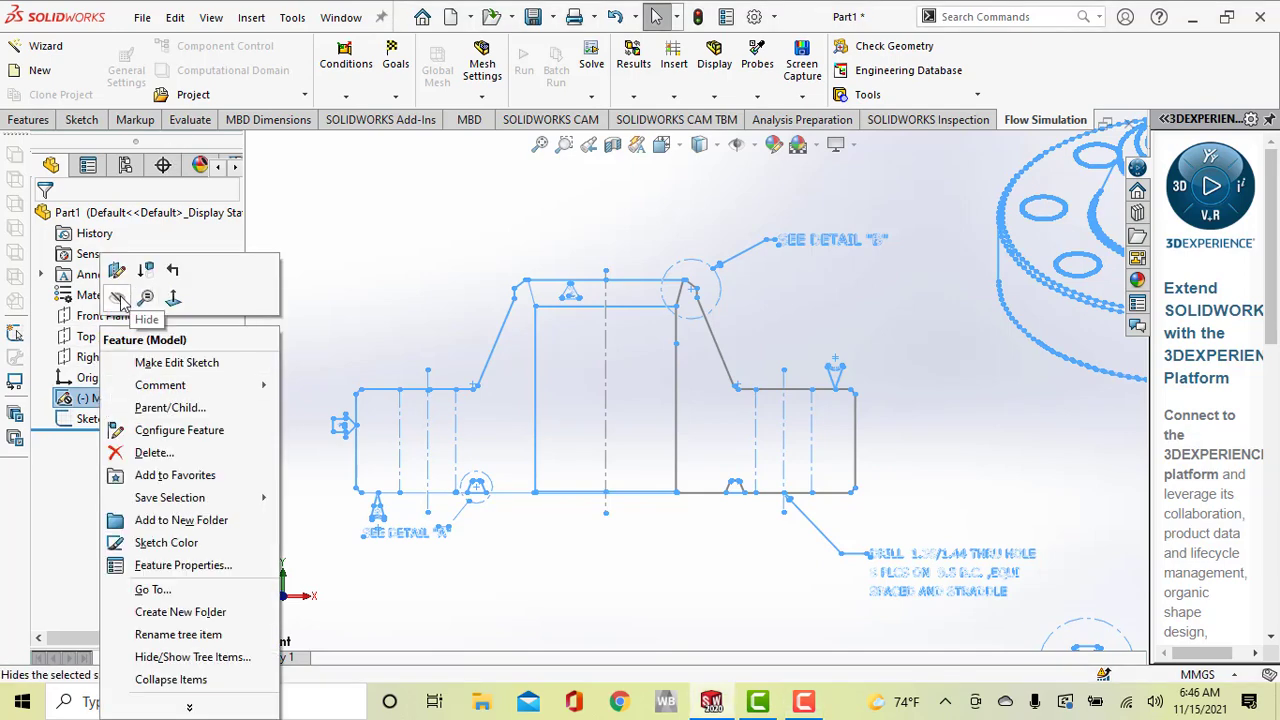
{"action": "left_click", "coordinate": [118, 298]}
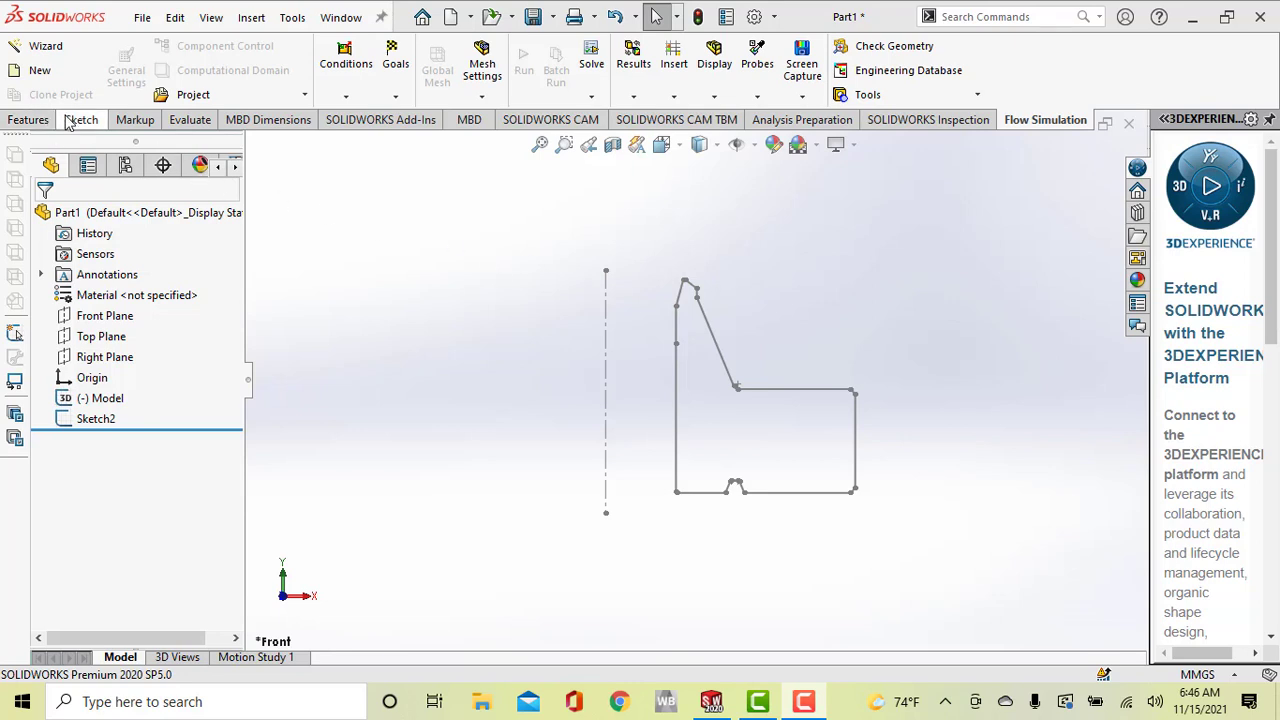
Revolve the half-section profile 360° about the vertical centreline, letting the open sketch be closed automatically.
{"action": "left_click", "coordinate": [30, 120]}
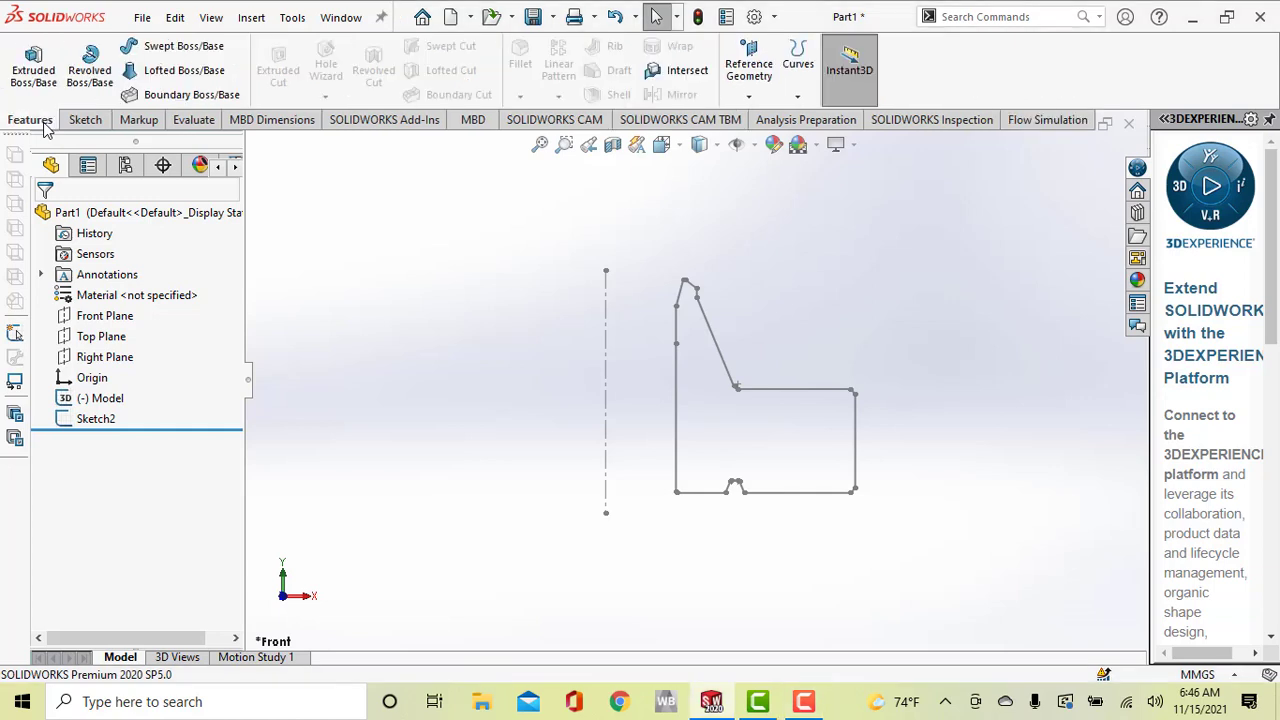
{"action": "left_click", "coordinate": [97, 78]}
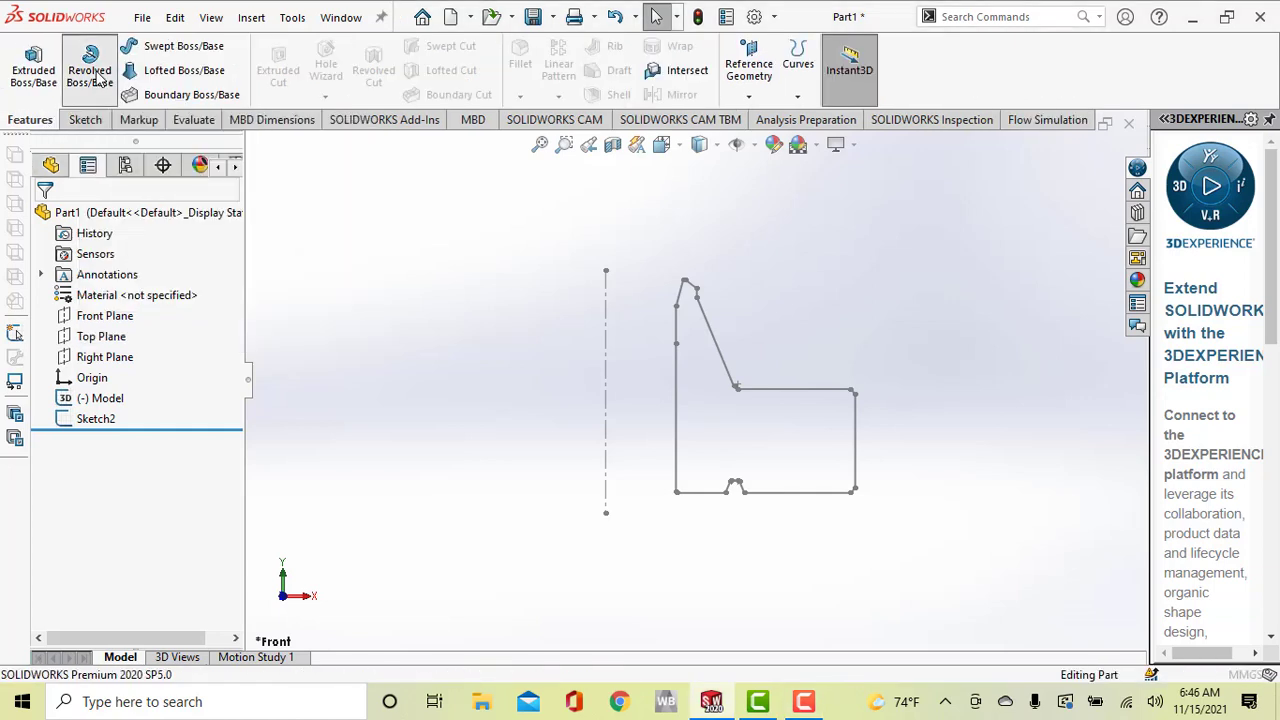
{"action": "left_click", "coordinate": [608, 357]}
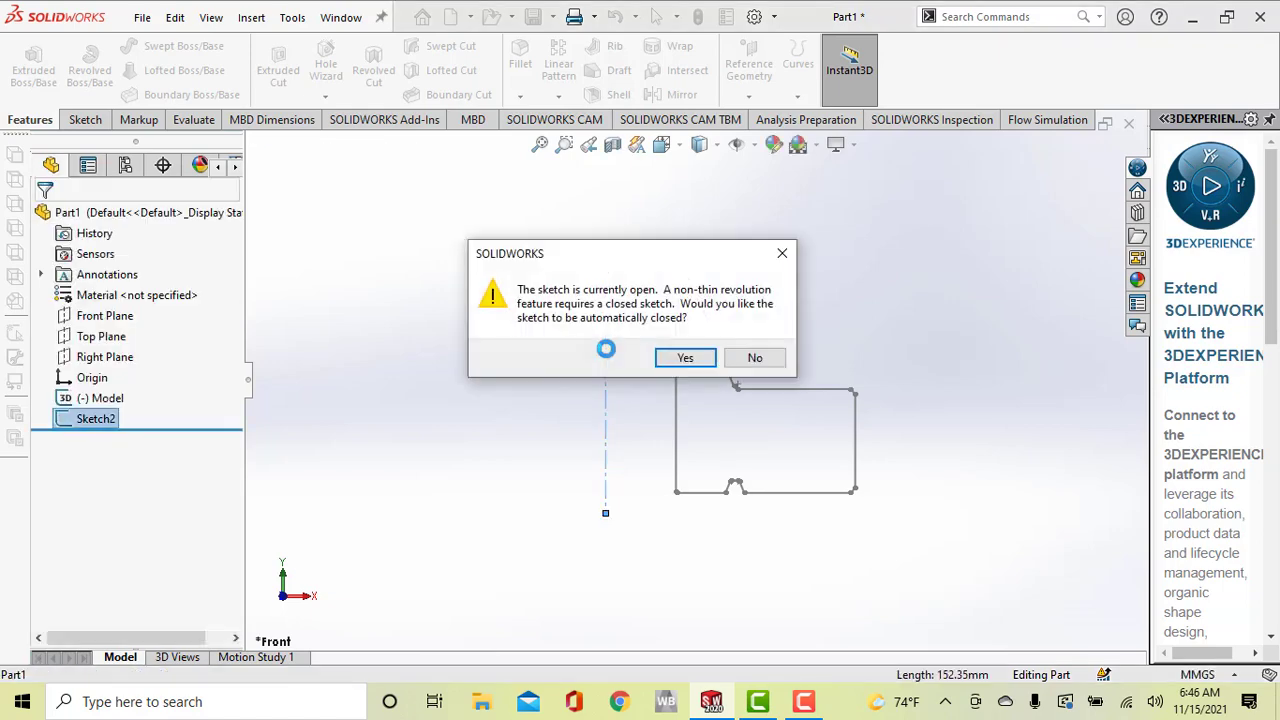
{"action": "left_click", "coordinate": [686, 360]}
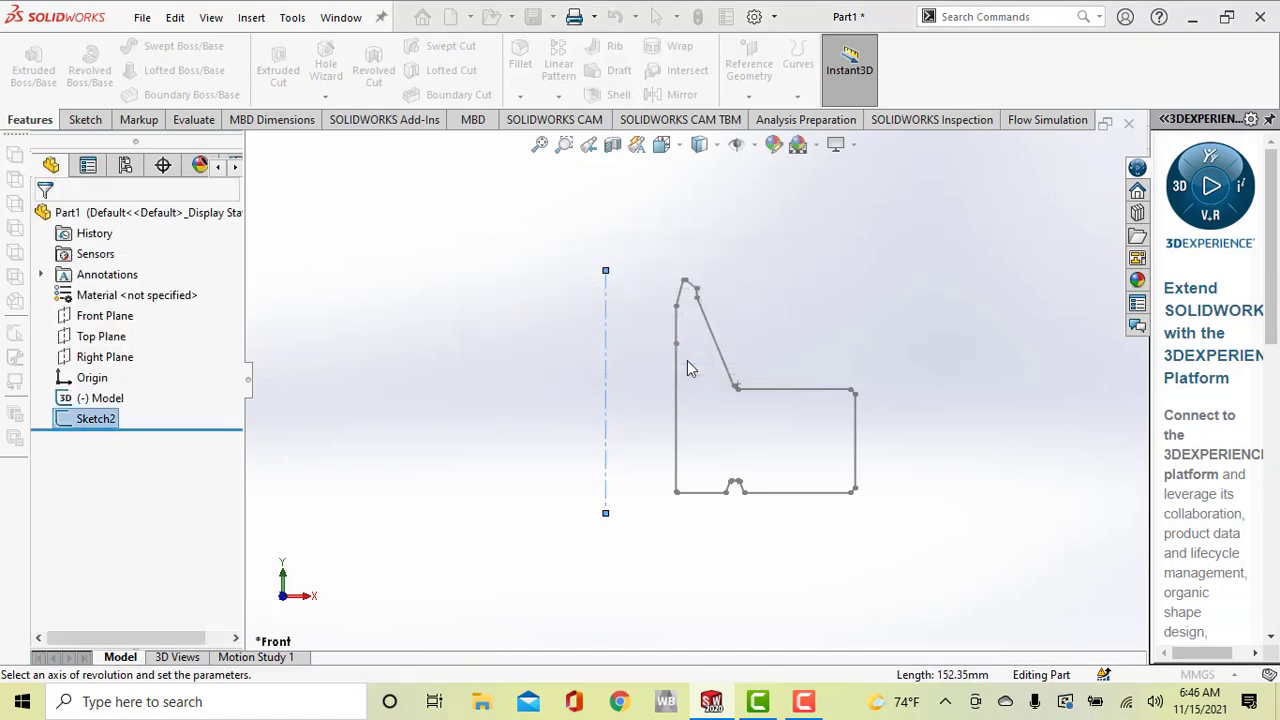
{"action": "scroll", "coordinate": [796, 409], "scroll_direction": "up", "scroll_amount": 5}
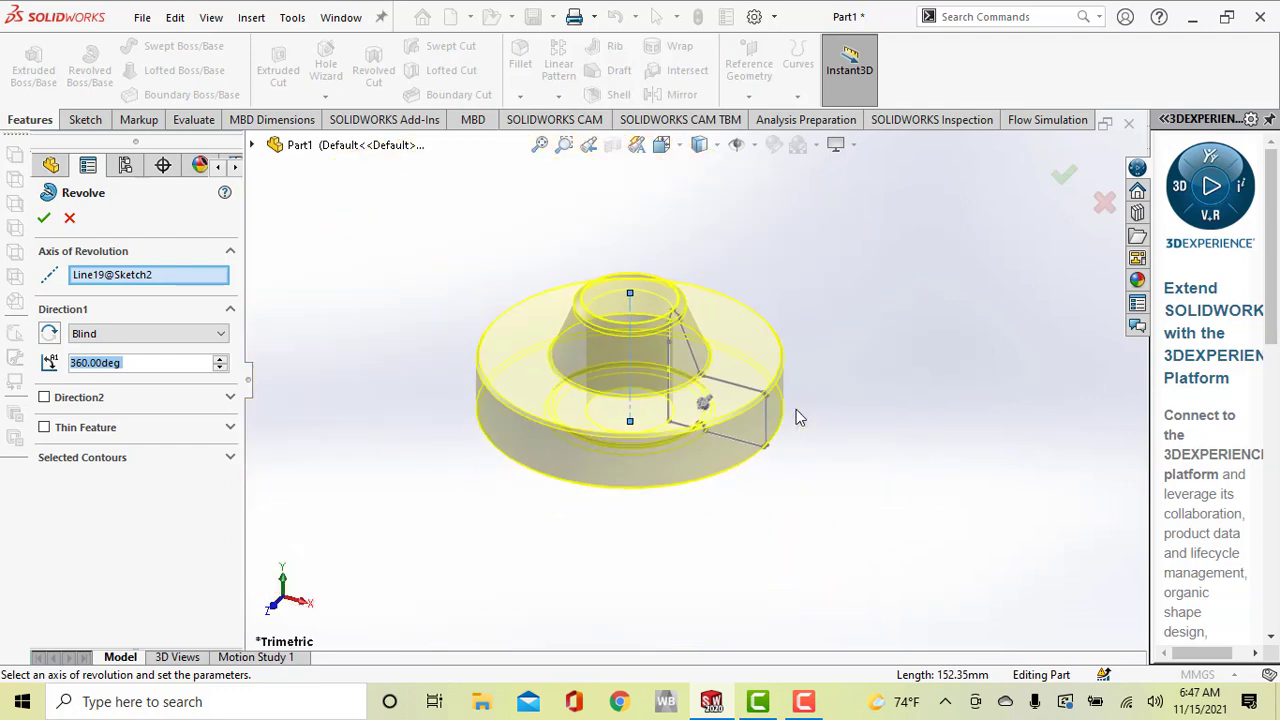
{"action": "left_click", "coordinate": [48, 215]}
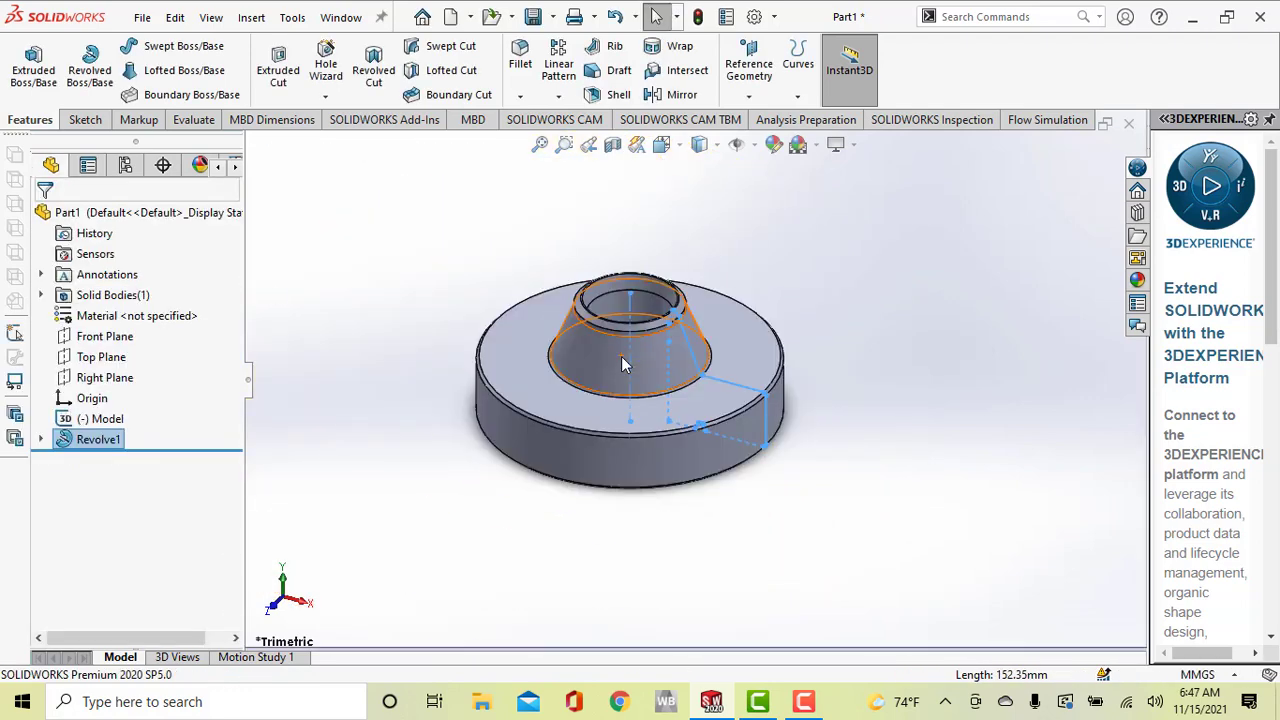
Show the imported Model sketch again alongside the revolved flange.
{"action": "middle_click_drag", "start_coordinate": [829, 381], "coordinate": [827, 441]}
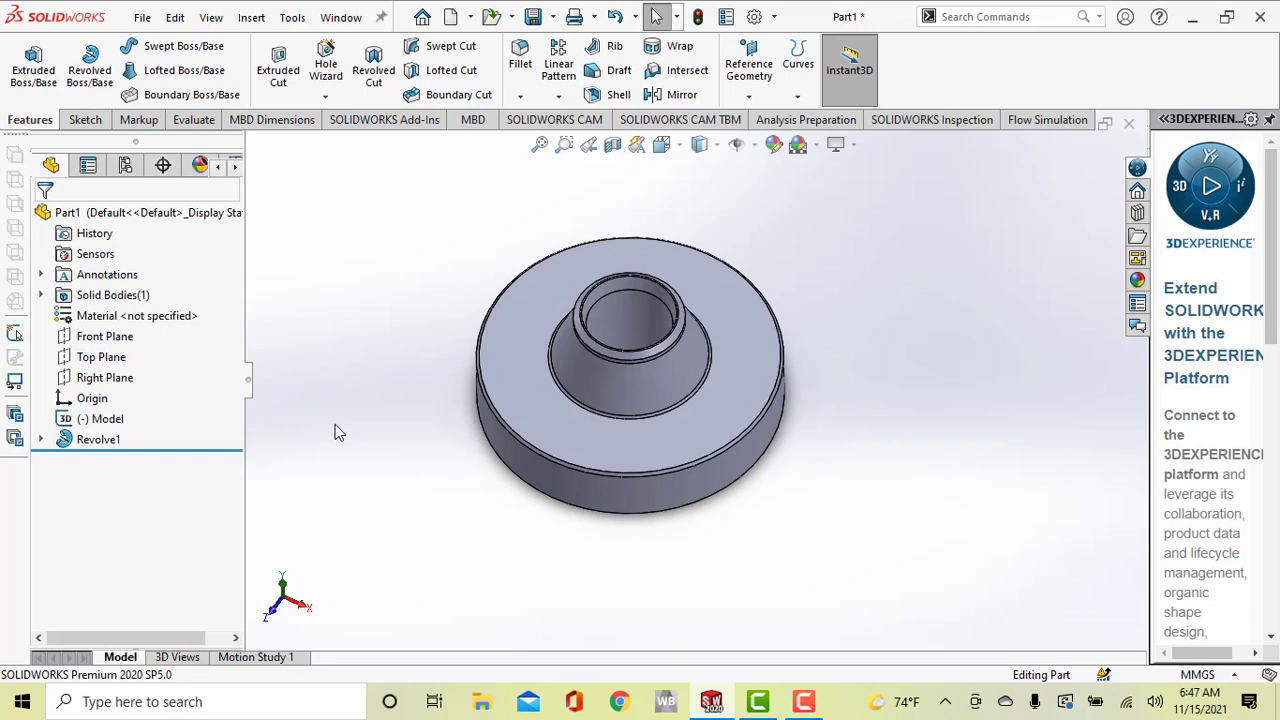
{"action": "left_click", "coordinate": [113, 421]}
{"action": "left_click", "coordinate": [128, 398]}
{"action": "left_click", "coordinate": [284, 343]}
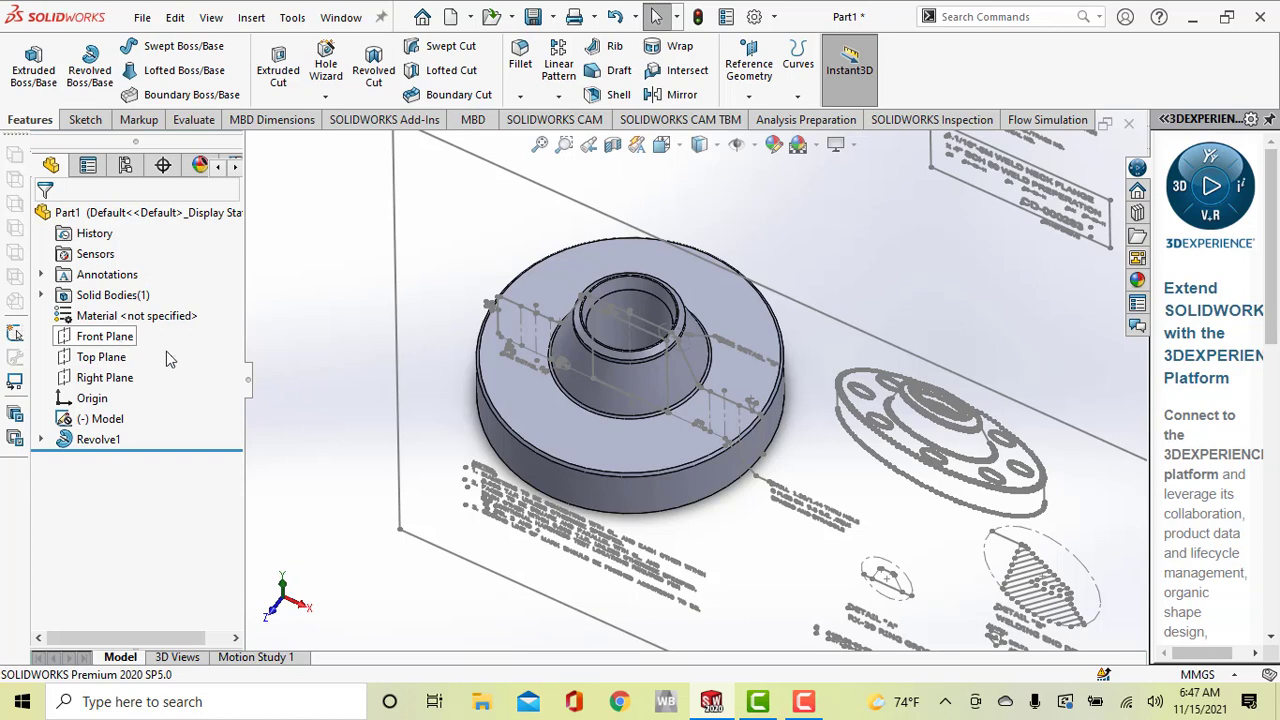
Start a new sketch on the flange's upper ring-shaped face, around the imported bolt-hole lines.
{"action": "left_click", "coordinate": [725, 306]}
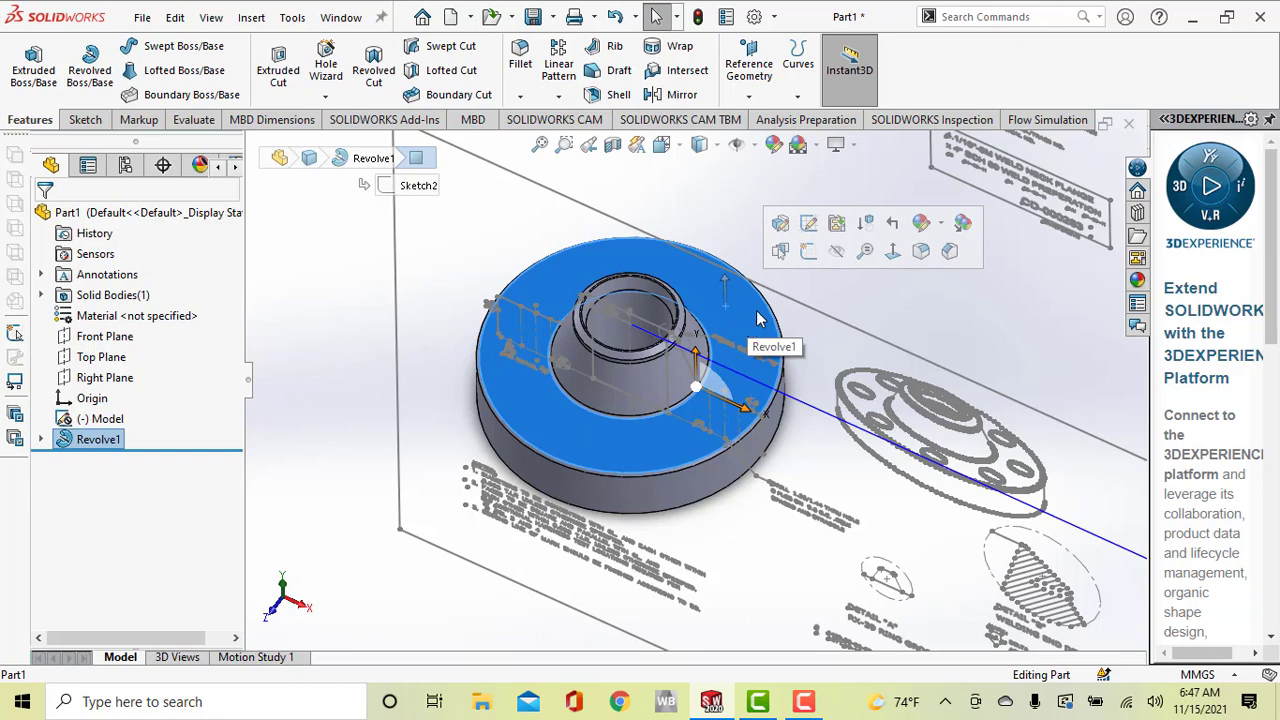
{"action": "left_click", "coordinate": [807, 254]}
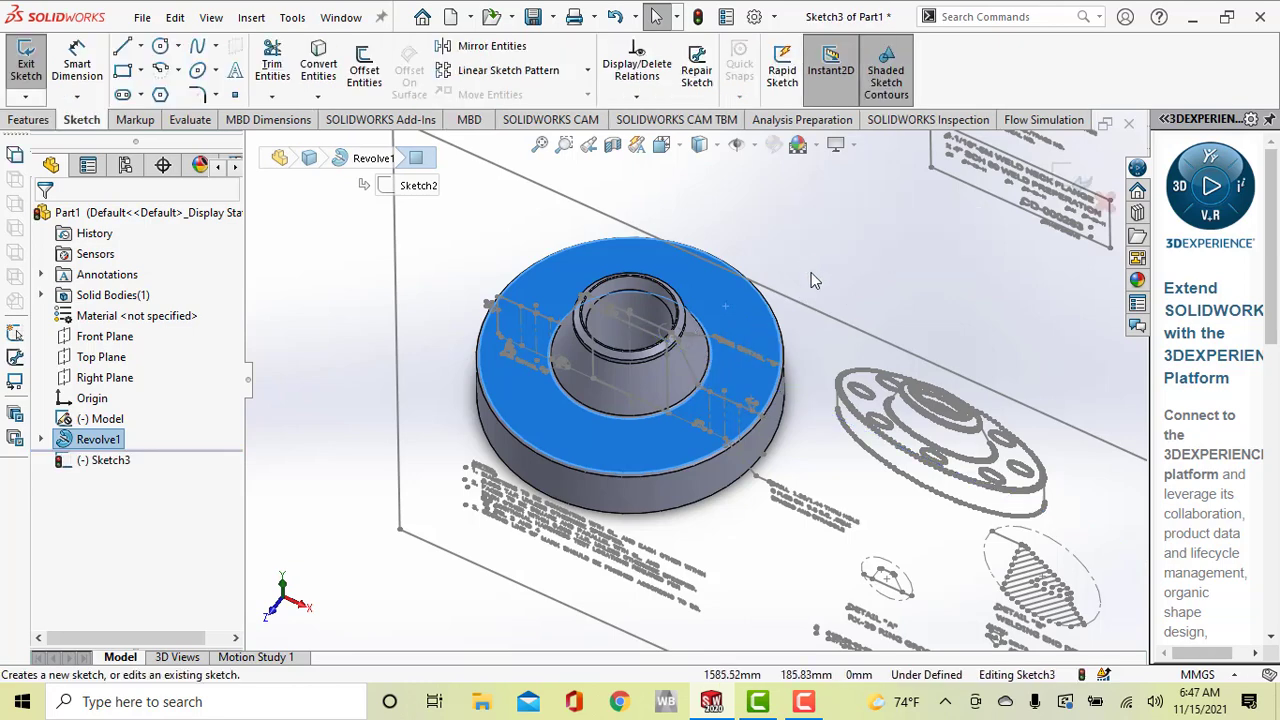
{"action": "scroll", "coordinate": [684, 352], "scroll_direction": "down", "scroll_amount": 5}
{"action": "middle_click_drag", "start_coordinate": [700, 362], "coordinate": [713, 311]}
{"action": "scroll", "coordinate": [717, 334], "scroll_direction": "down", "scroll_amount": 3}
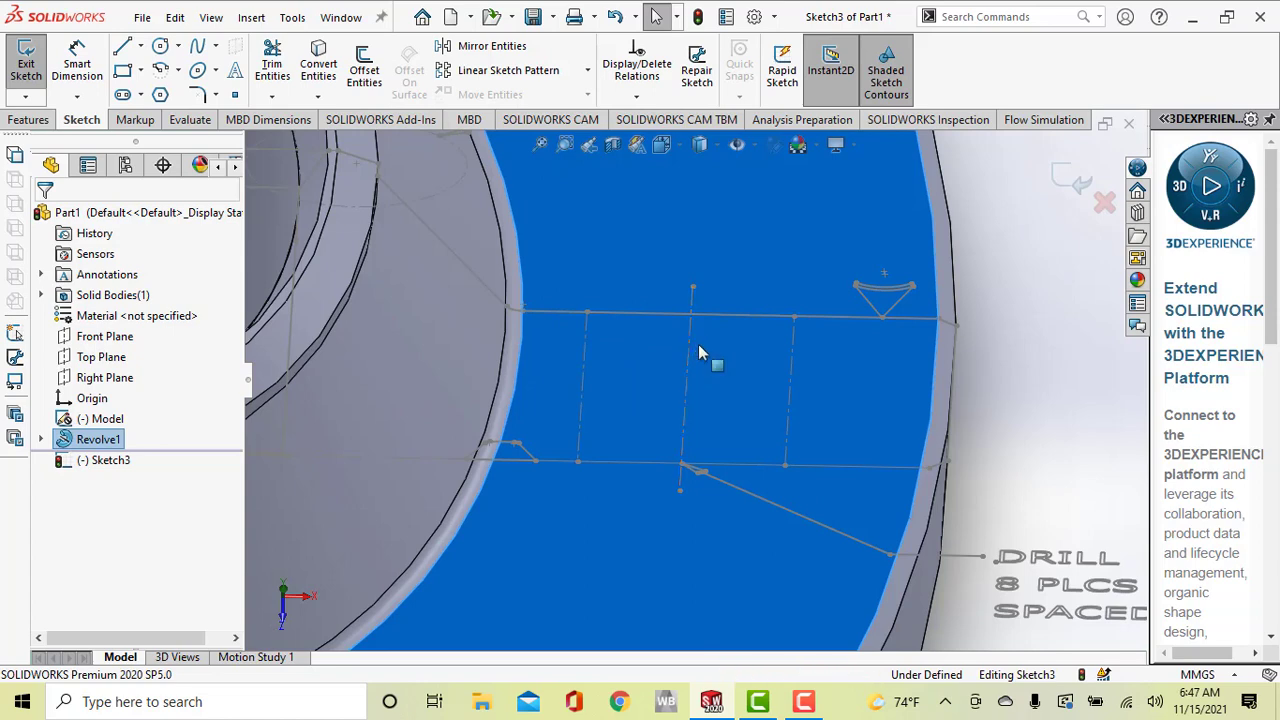
Try to convert the imported bolt-hole side lines and flange top line into the sketch on the ring-shaped face.
{"action": "left_click", "coordinate": [728, 318]}
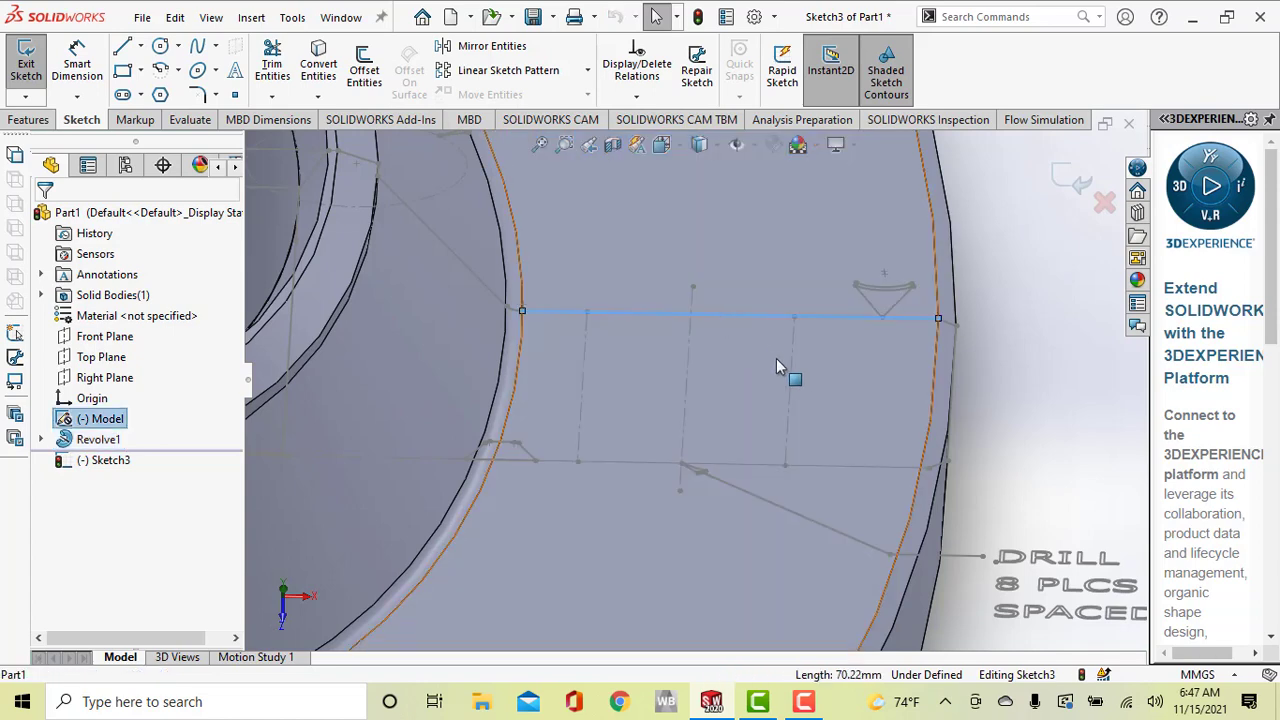
{"action": "left_click", "coordinate": [586, 350], "text": "ctrl"}
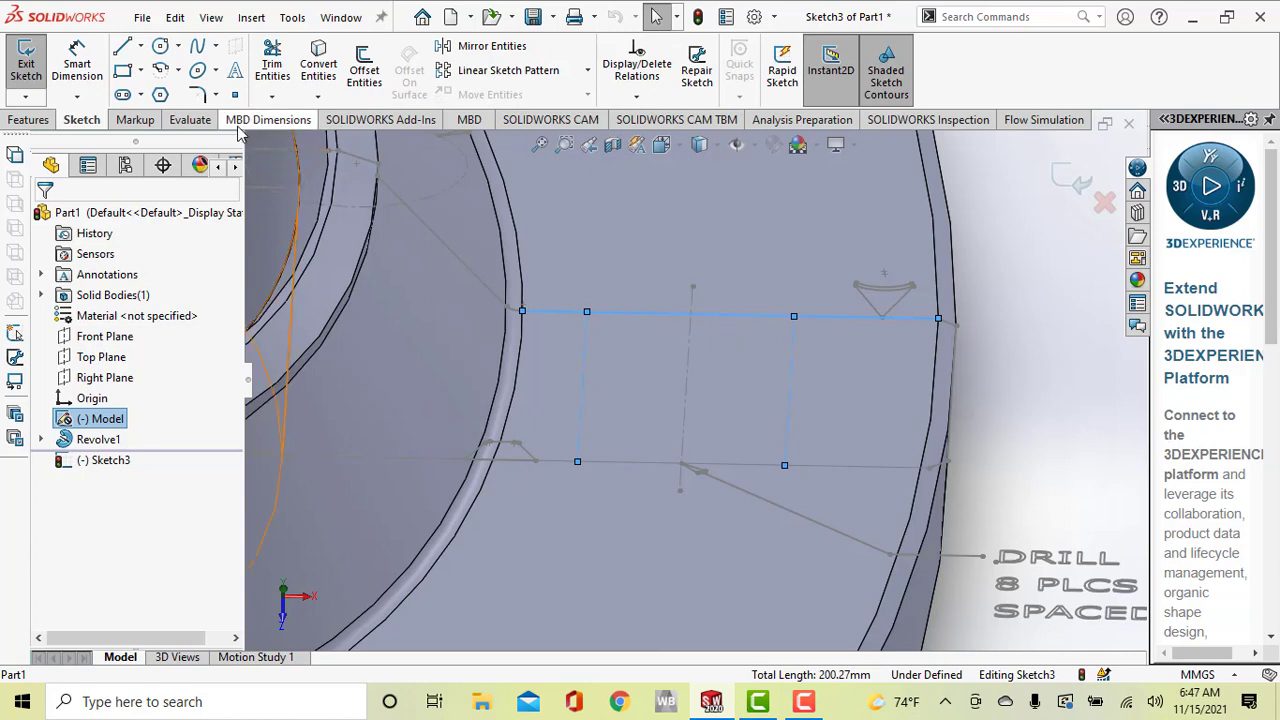
{"action": "left_click", "coordinate": [328, 64]}
{"action": "left_click", "coordinate": [748, 351]}
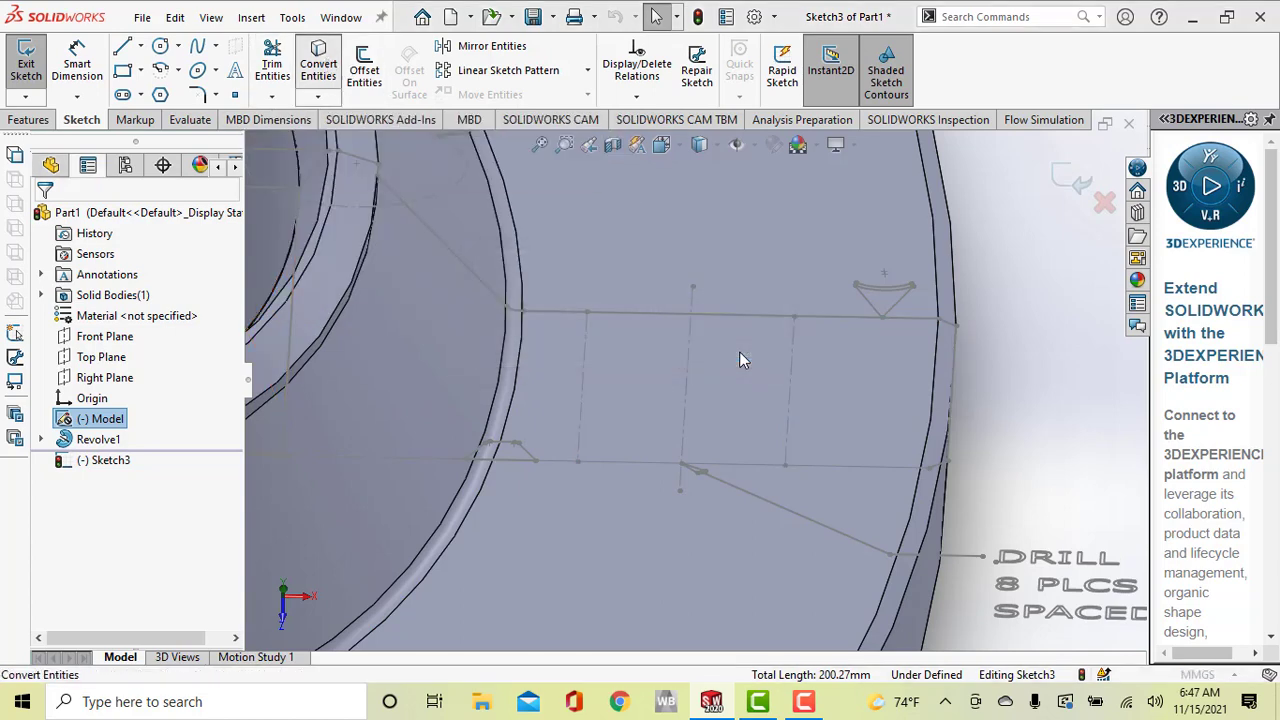
{"action": "key", "text": "Escape"}
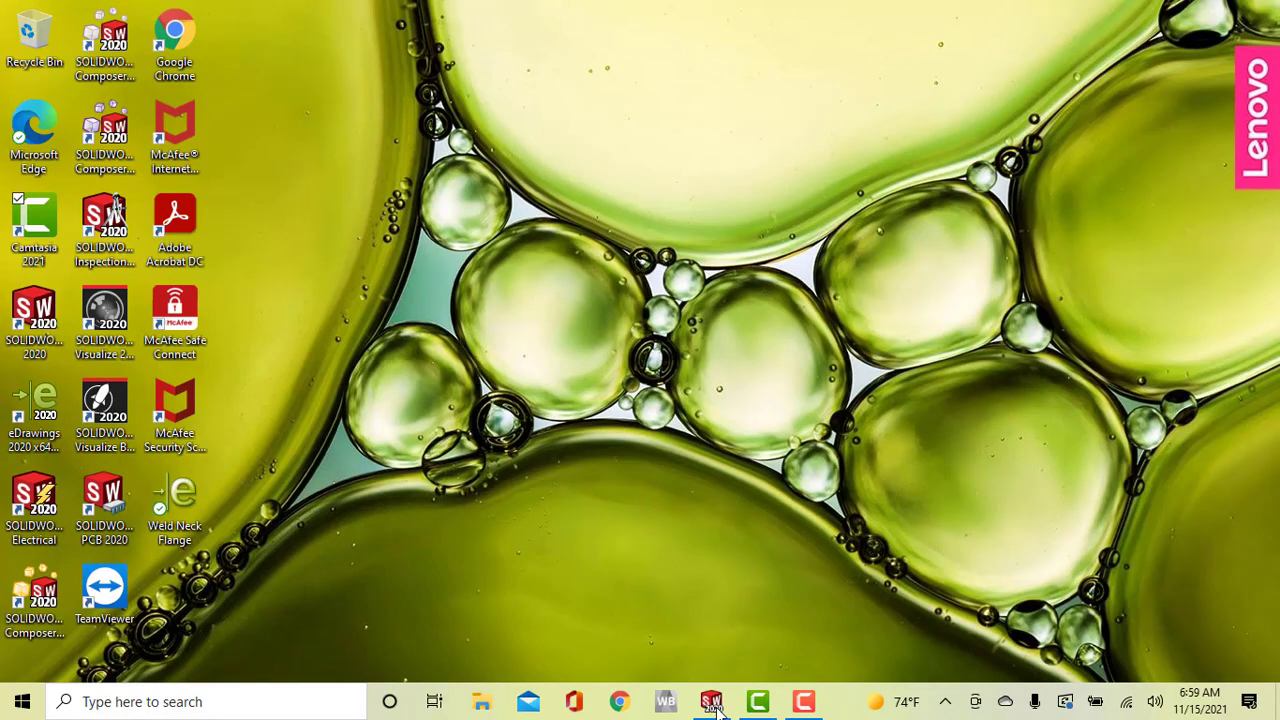
Switch back to SOLIDWORKS and show the imported Model sketch over the revolved flange.
{"action": "left_click", "coordinate": [713, 703]}
{"action": "scroll", "coordinate": [867, 451], "scroll_direction": "up", "scroll_amount": 5}
{"action": "scroll", "coordinate": [710, 337], "scroll_direction": "down", "scroll_amount": 3}
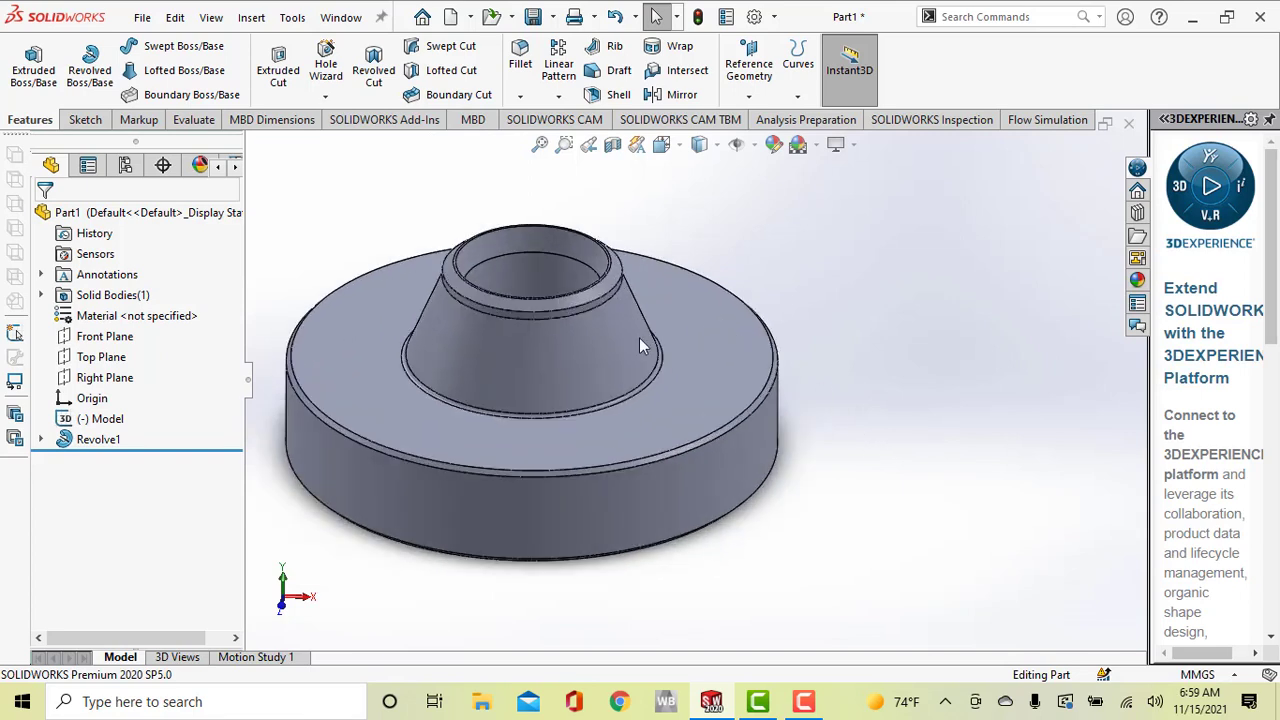
{"action": "right_click", "coordinate": [100, 425]}
{"action": "left_click", "coordinate": [127, 303]}
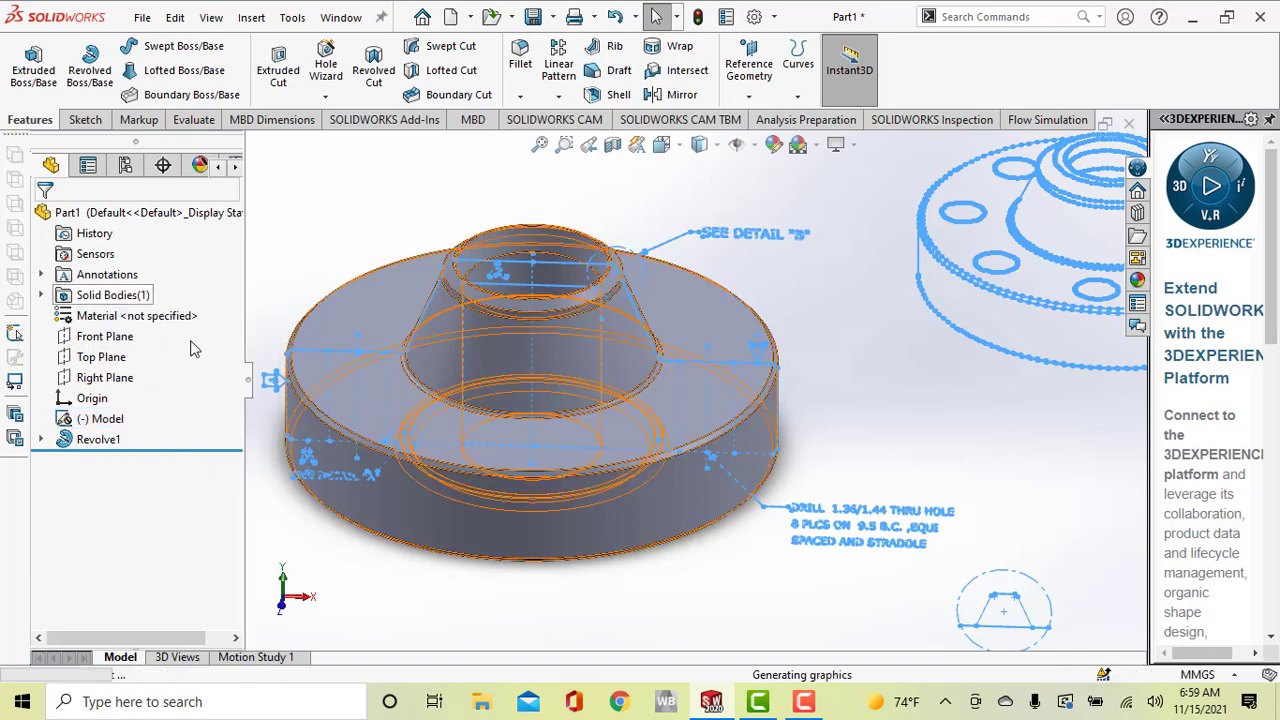
Start a sketch on the Front Plane and convert the bolt hole's centreline, outer side line and the flange's top and bottom lines.
{"action": "left_click", "coordinate": [108, 340]}
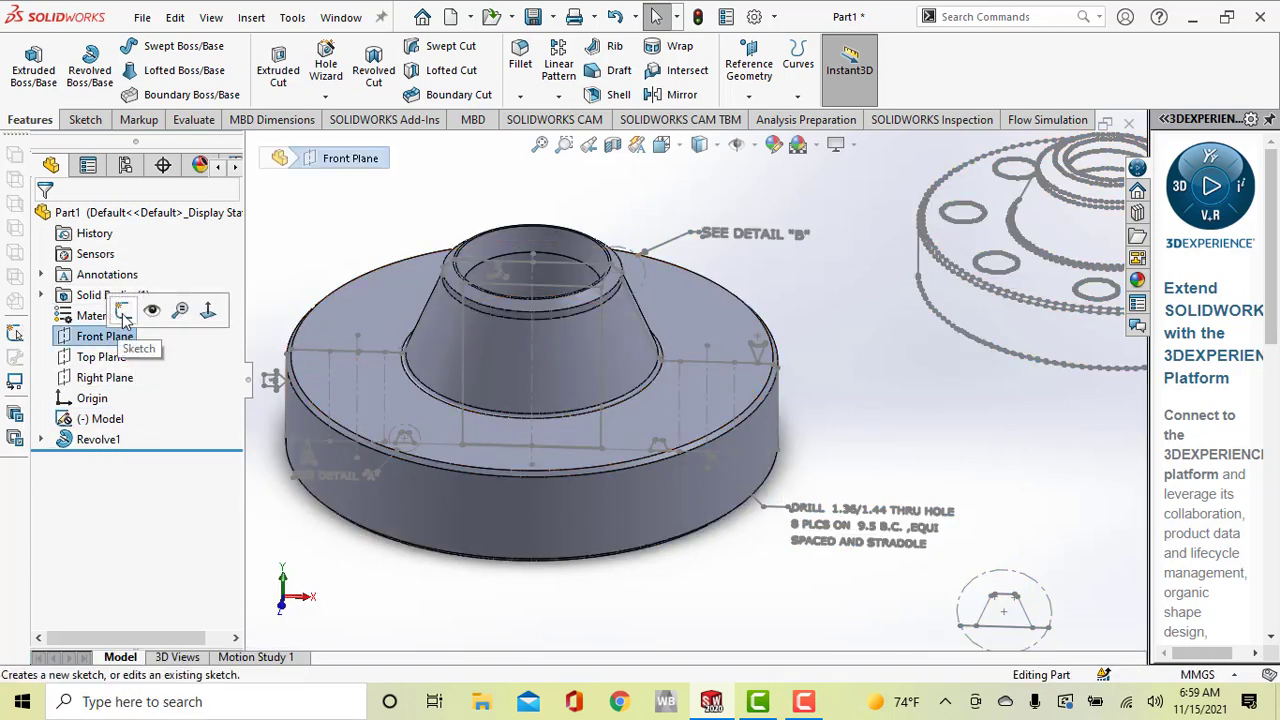
{"action": "left_click", "coordinate": [123, 313]}
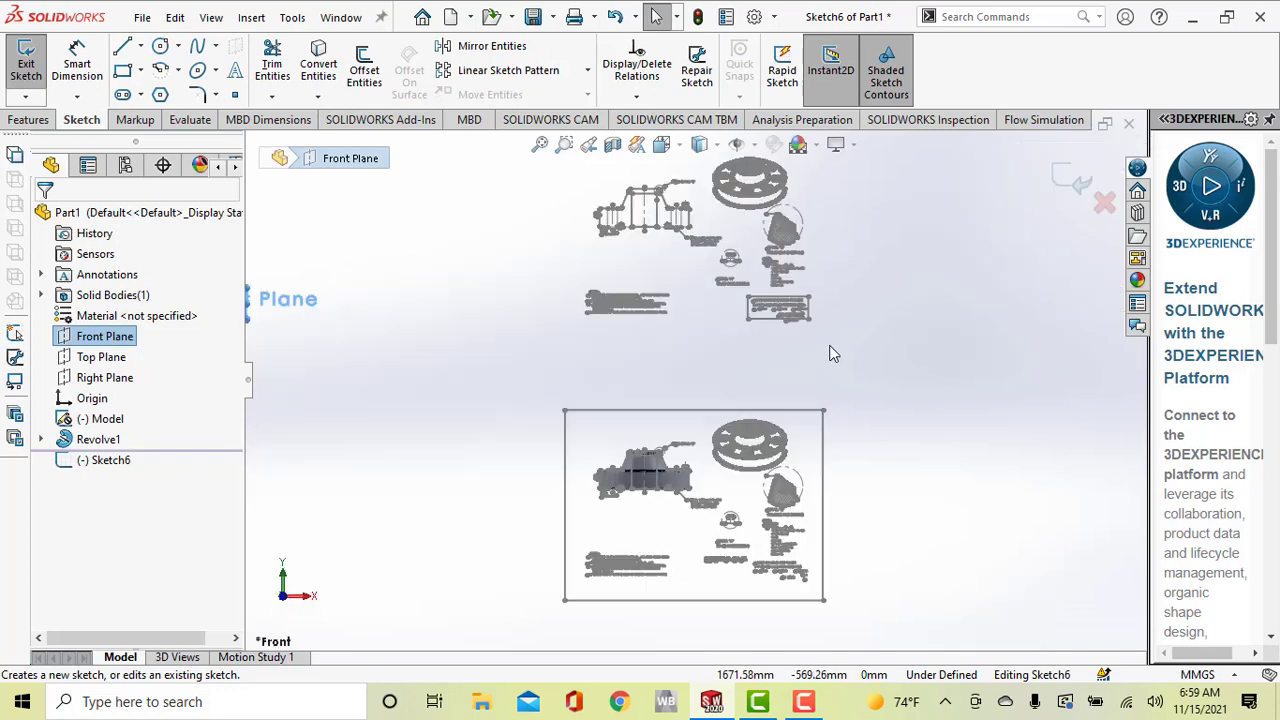
{"action": "scroll", "coordinate": [728, 483], "scroll_direction": "down", "scroll_amount": 3}
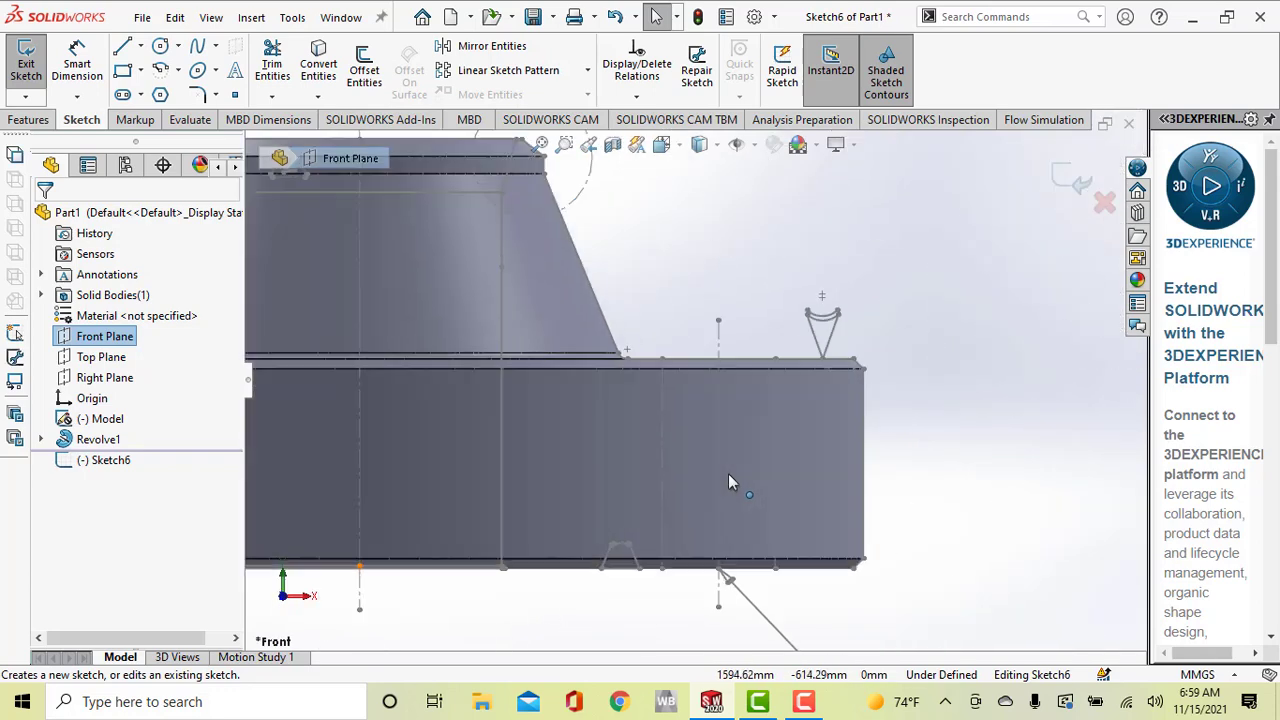
{"action": "left_click", "coordinate": [719, 402]}
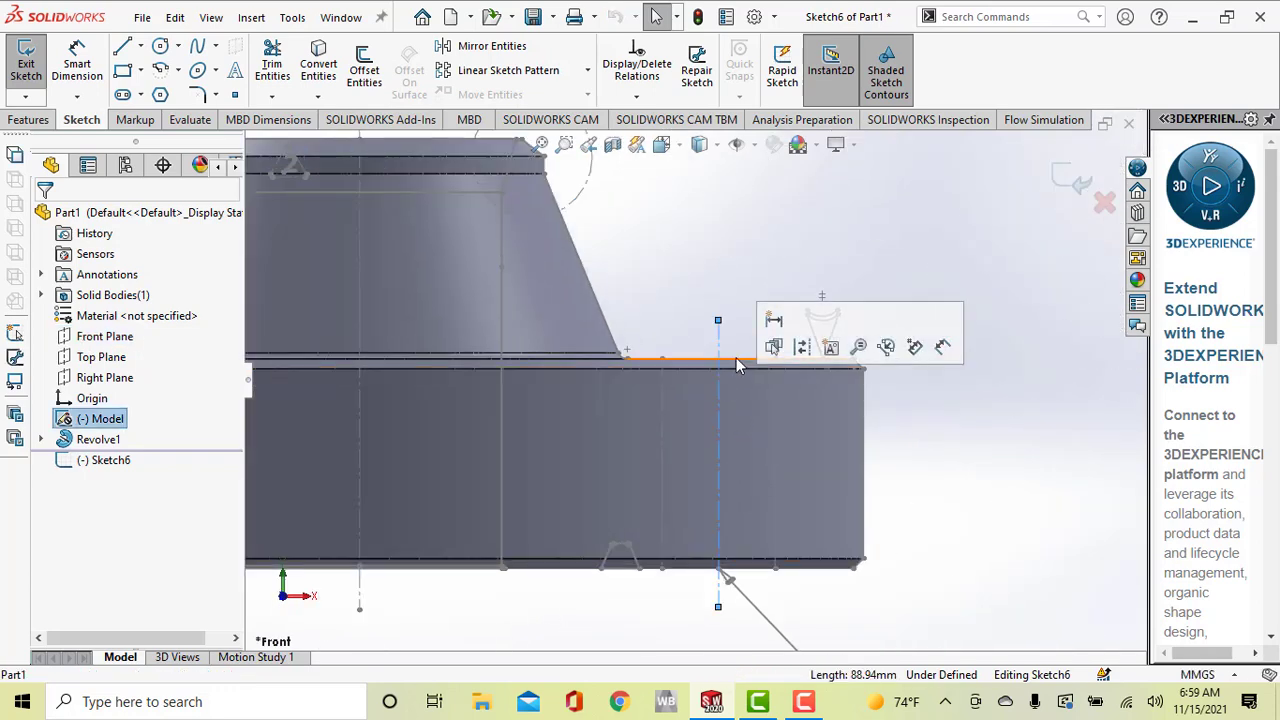
{"action": "left_click", "coordinate": [736, 357], "text": "ctrl"}
{"action": "left_click", "coordinate": [776, 402], "text": "ctrl"}
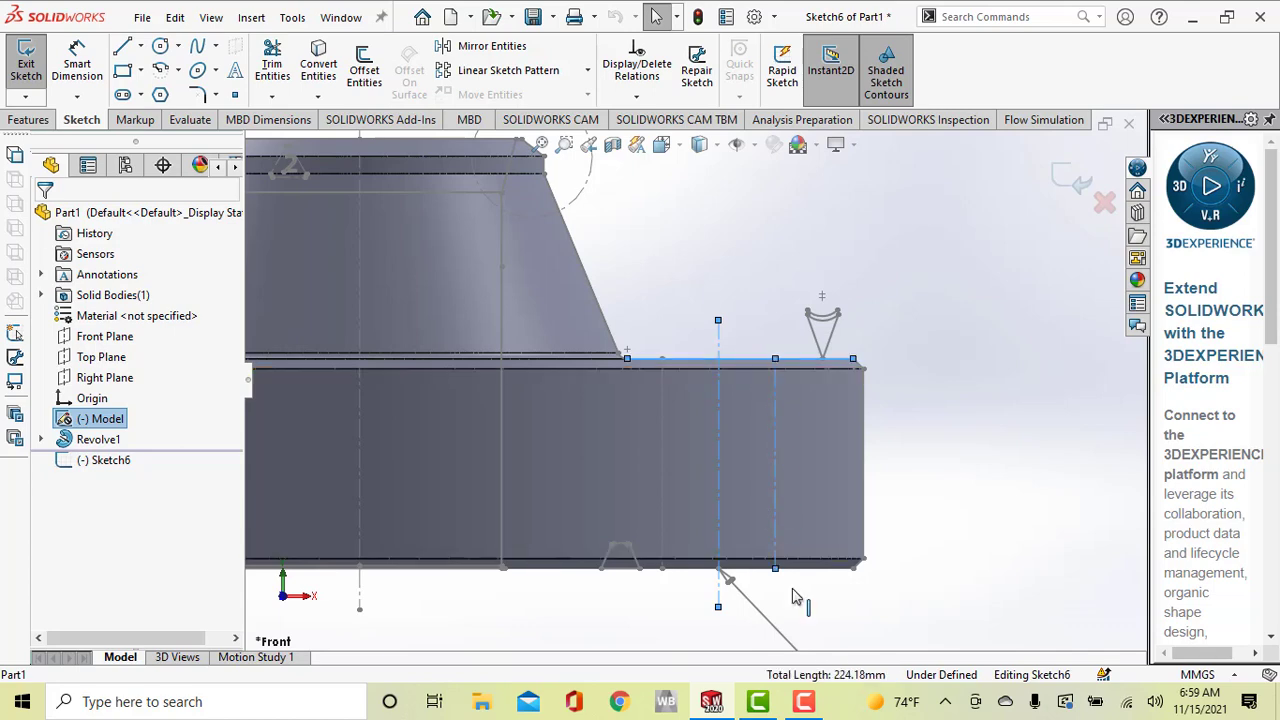
{"action": "scroll", "coordinate": [775, 594], "scroll_direction": "down", "scroll_amount": 3}
{"action": "left_click", "coordinate": [747, 532], "text": "ctrl"}
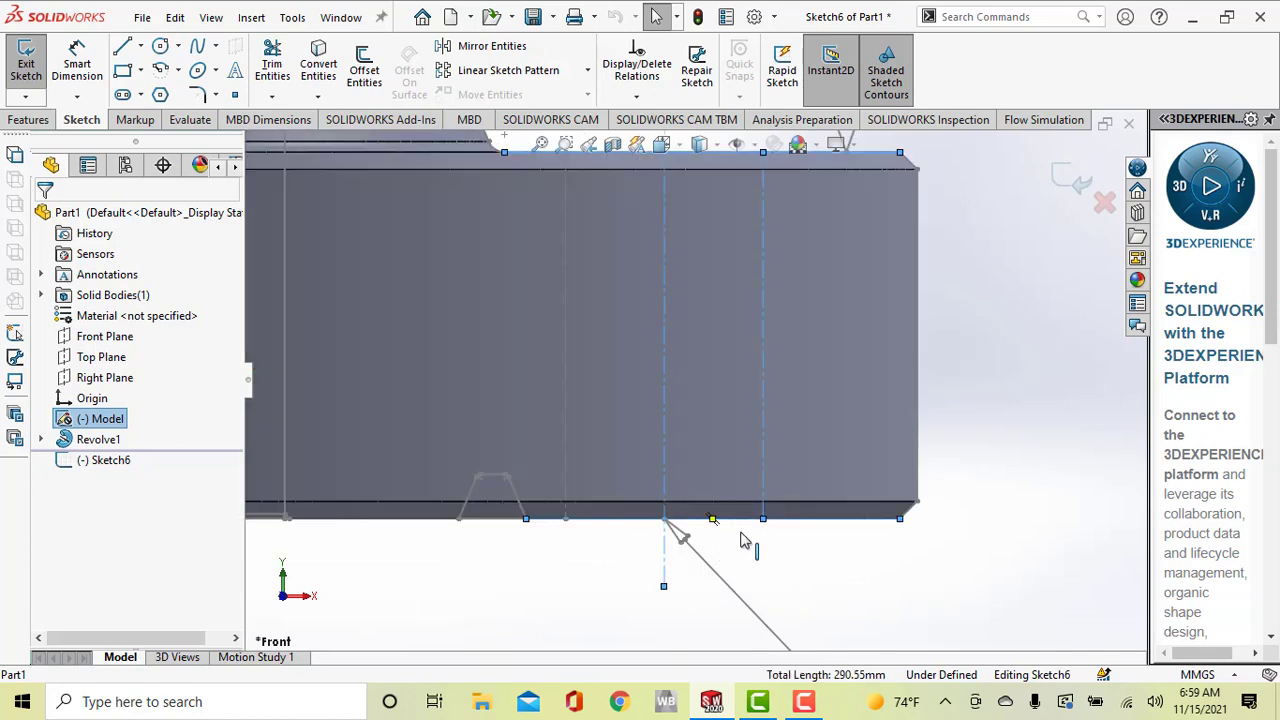
{"action": "scroll", "coordinate": [860, 450], "scroll_direction": "up", "scroll_amount": 3}
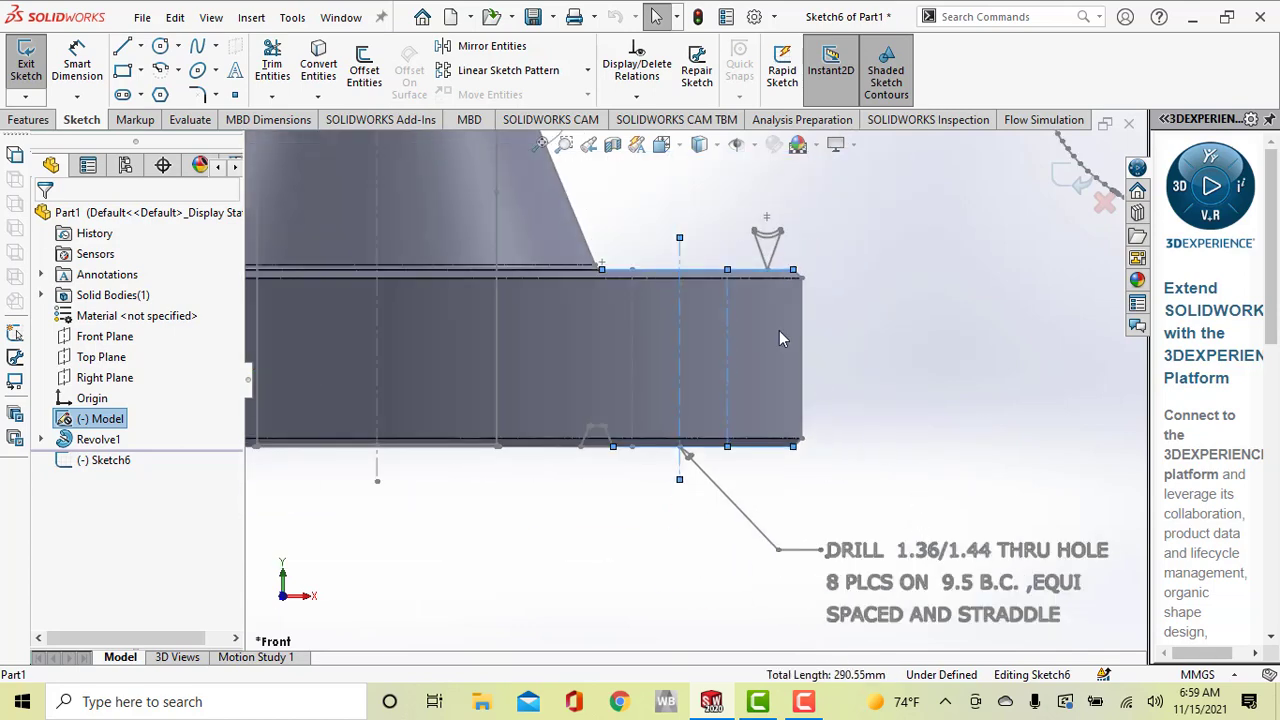
{"action": "left_click", "coordinate": [319, 68]}
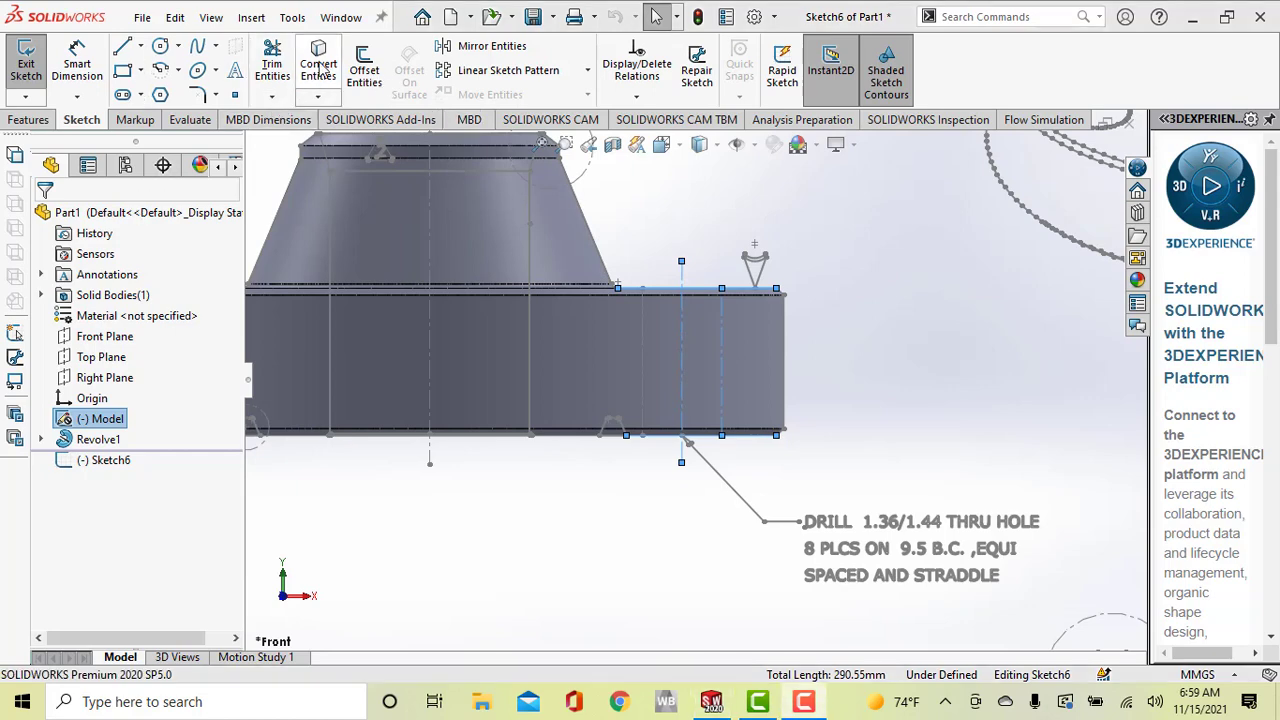
Trim the converted lines' overhanging ends, leaving a closed rectangle between the bolt hole's centreline and its outer side line.
{"action": "scroll", "coordinate": [708, 363], "scroll_direction": "down", "scroll_amount": 3}
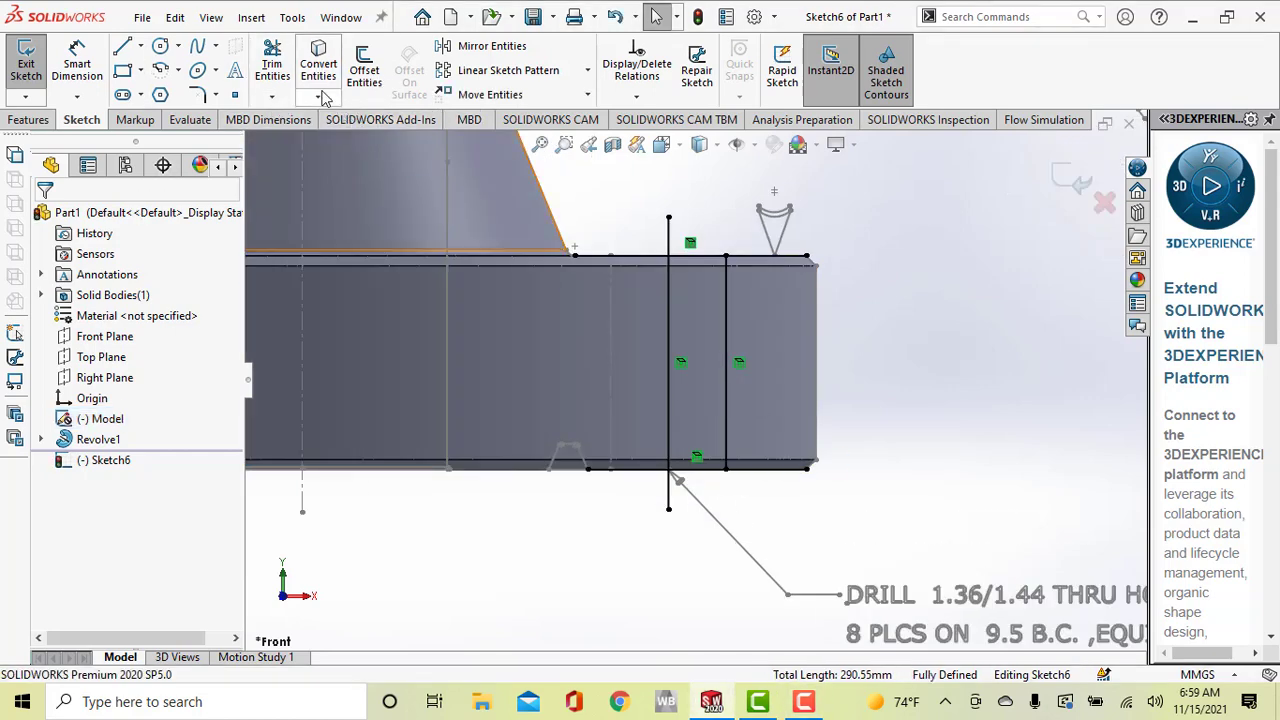
{"action": "left_click", "coordinate": [272, 62]}
{"action": "mouse_move", "coordinate": [637, 197]}
{"action": "left_mouse_down"}
{"action": "mouse_move", "coordinate": [621, 380]}
{"action": "mouse_move", "coordinate": [635, 490]}
{"action": "mouse_move", "coordinate": [725, 500]}
{"action": "mouse_move", "coordinate": [798, 440]}
{"action": "mouse_move", "coordinate": [768, 262]}
{"action": "mouse_move", "coordinate": [733, 240]}
{"action": "mouse_move", "coordinate": [655, 236]}
{"action": "left_mouse_up"}
{"action": "key", "text": "Escape"}
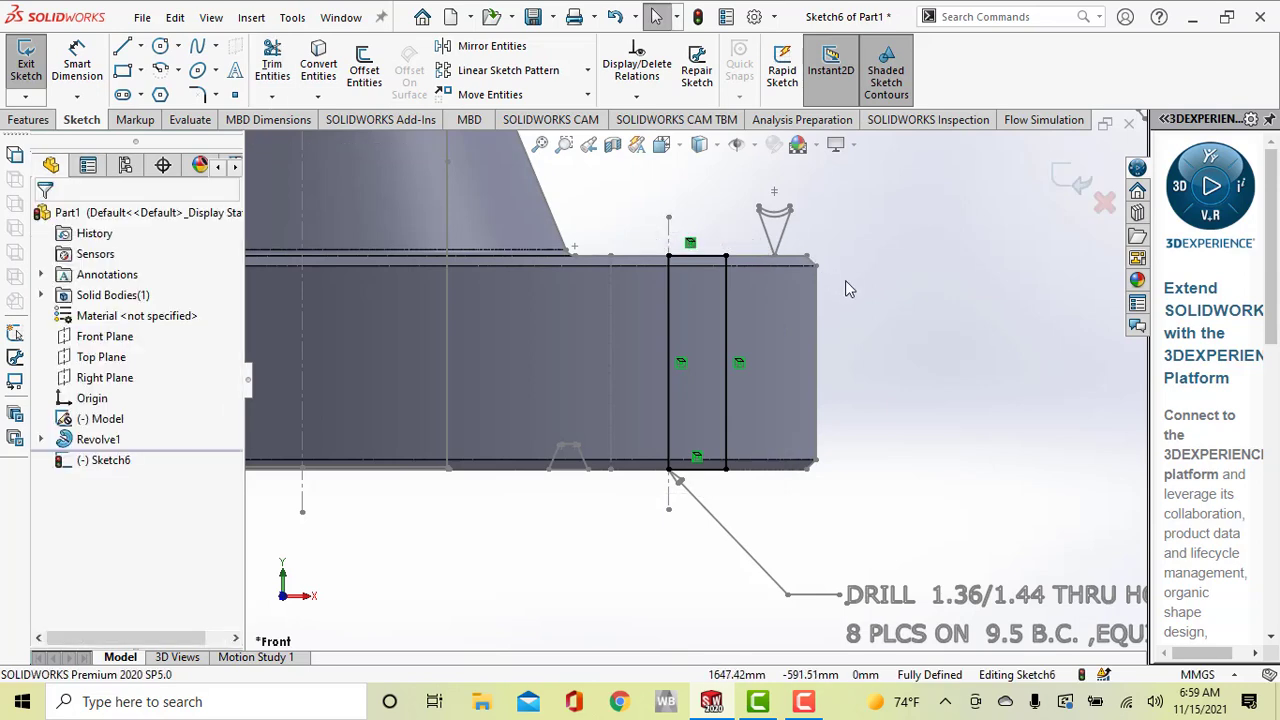
Make the rectangle's line on the bolt-hole axis a construction line and exit the sketch.
{"action": "scroll", "coordinate": [699, 361], "scroll_direction": "up", "scroll_amount": 3}
{"action": "scroll", "coordinate": [834, 551], "scroll_direction": "down", "scroll_amount": 2}
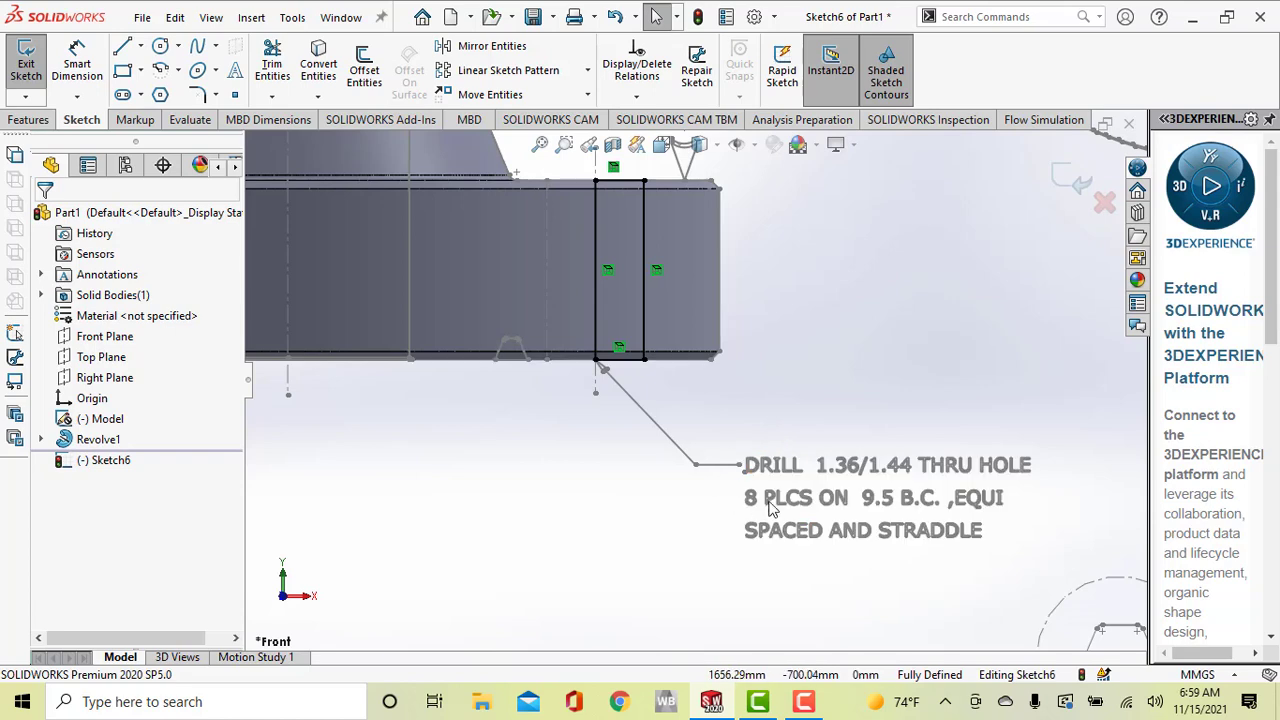
{"action": "scroll", "coordinate": [851, 400], "scroll_direction": "up", "scroll_amount": 2}
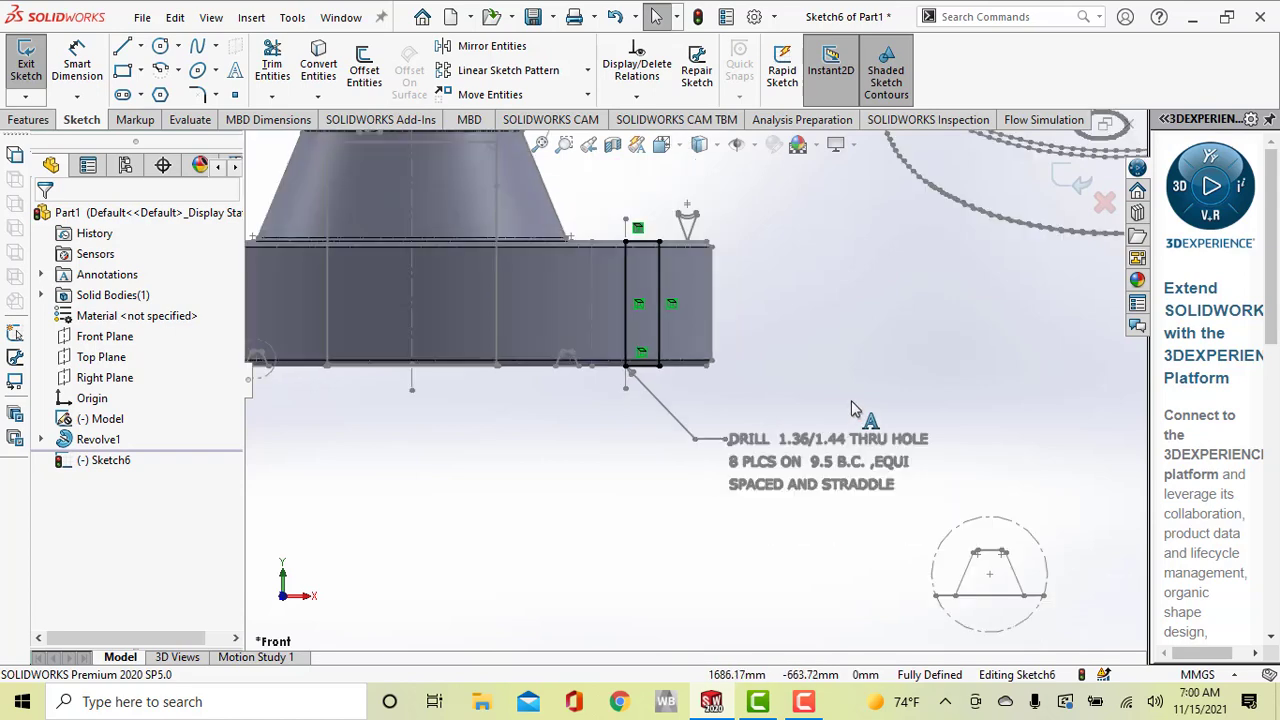
{"action": "scroll", "coordinate": [700, 295], "scroll_direction": "down", "scroll_amount": 2}
{"action": "left_click", "coordinate": [588, 302]}
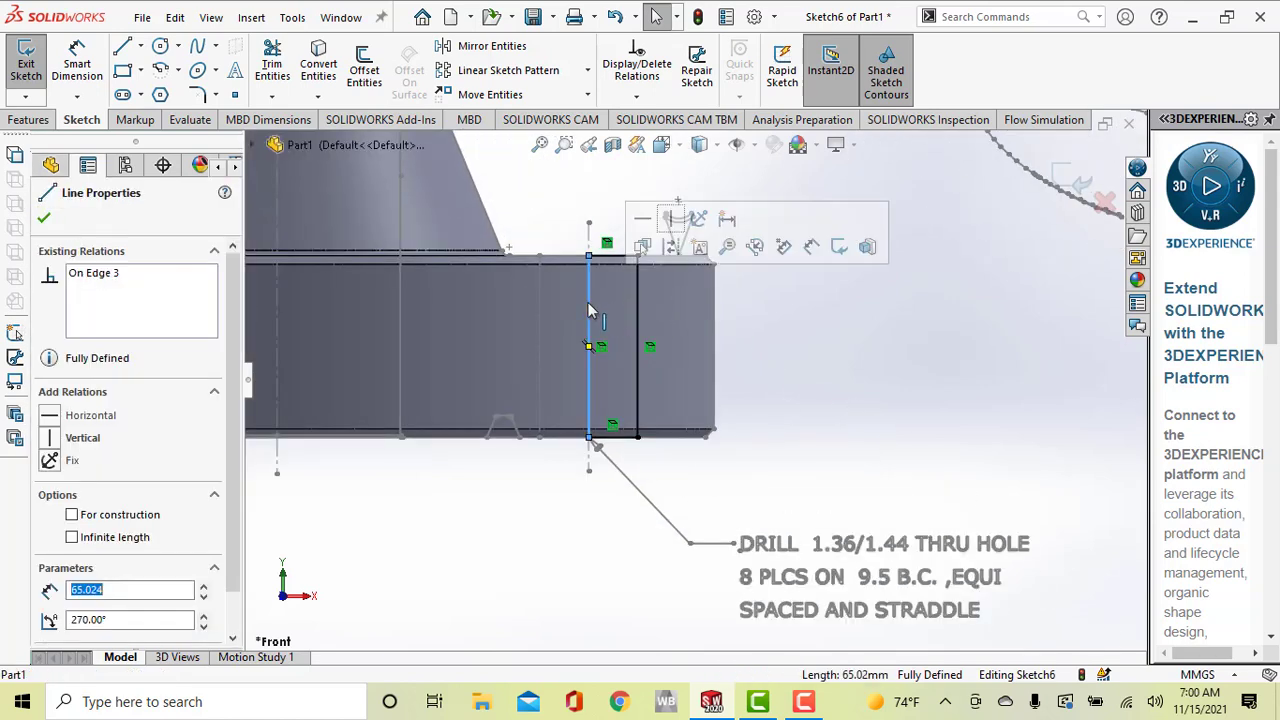
{"action": "left_click", "coordinate": [134, 519]}
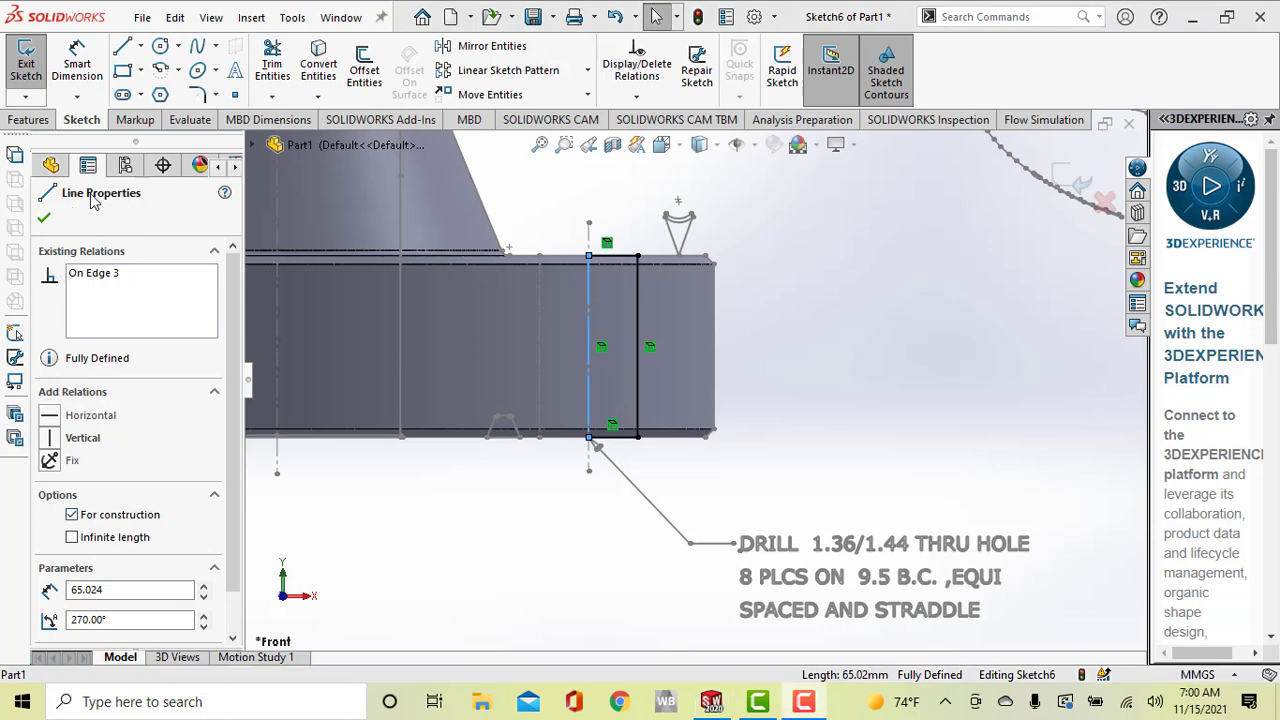
{"action": "left_click", "coordinate": [44, 218]}
{"action": "scroll", "coordinate": [895, 367], "scroll_direction": "up", "scroll_amount": 3}
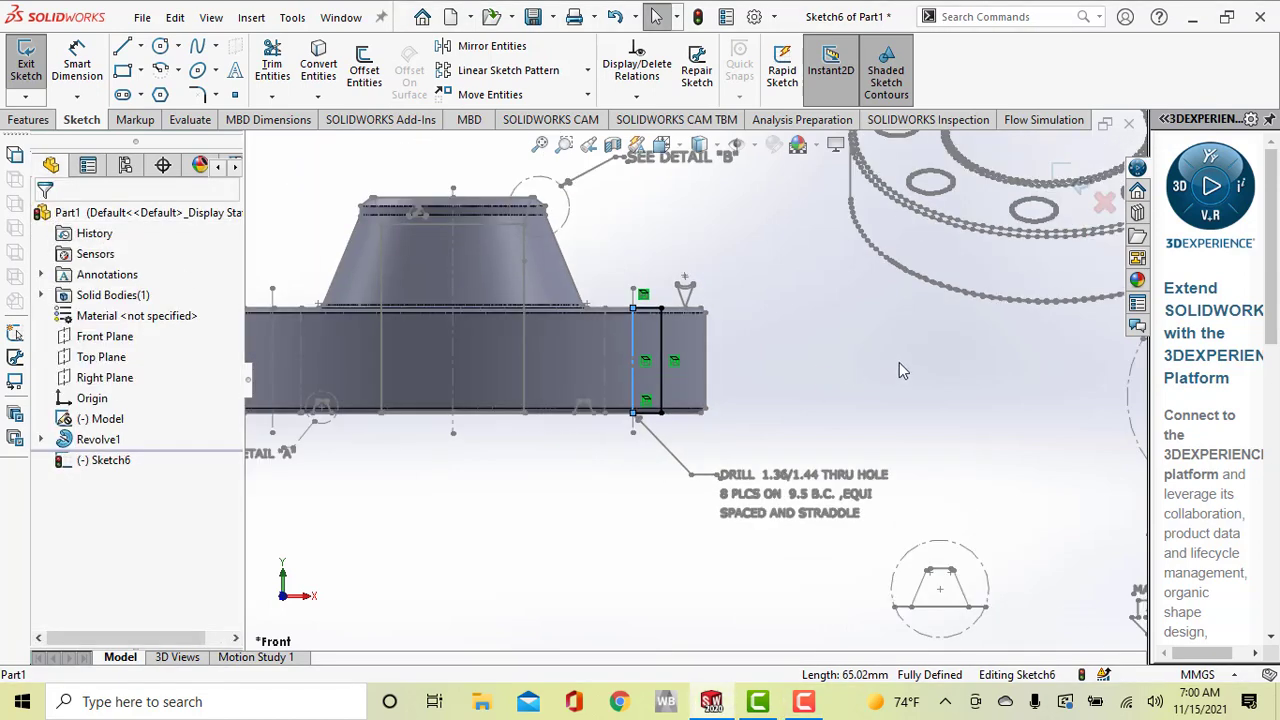
{"action": "left_click", "coordinate": [1064, 178]}
Hide the imported Model sketch, leaving the half-hole profile sketch shown on the flange.
{"action": "scroll", "coordinate": [790, 350], "scroll_direction": "up", "scroll_amount": 2}
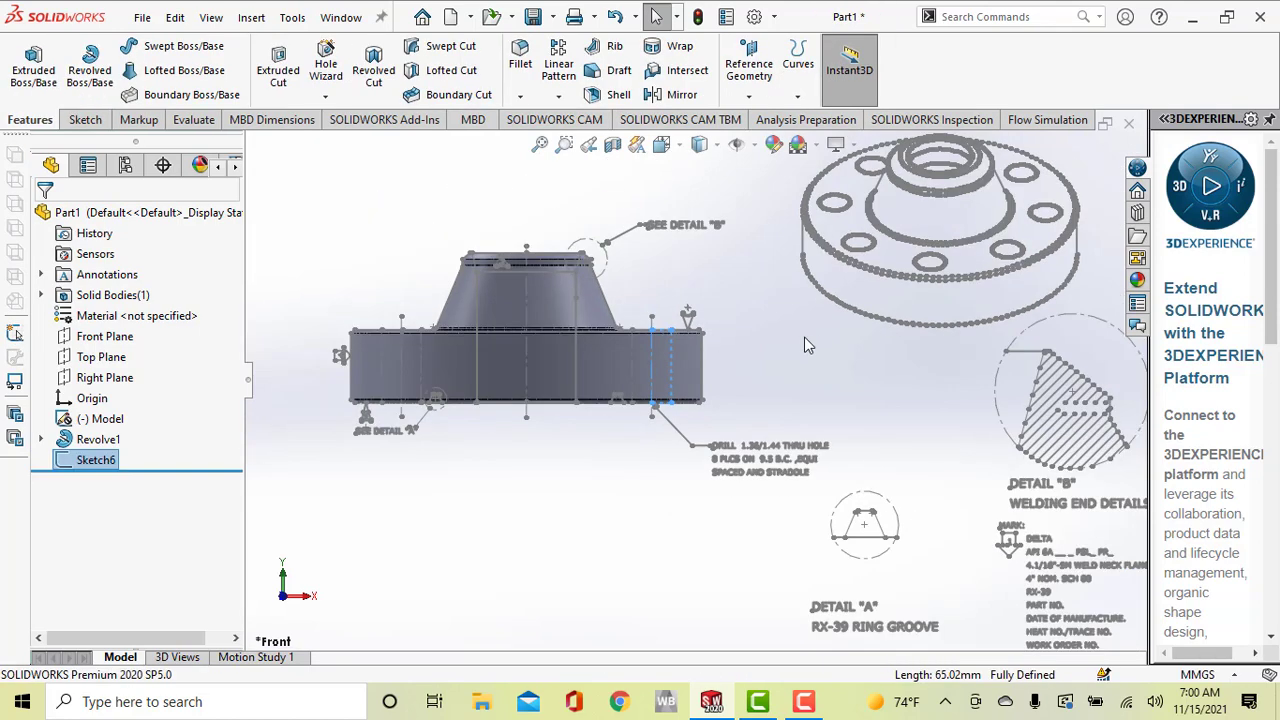
{"action": "scroll", "coordinate": [622, 368], "scroll_direction": "down", "scroll_amount": 3}
{"action": "middle_click_drag", "start_coordinate": [682, 347], "coordinate": [698, 360]}
{"action": "left_click", "coordinate": [843, 332]}
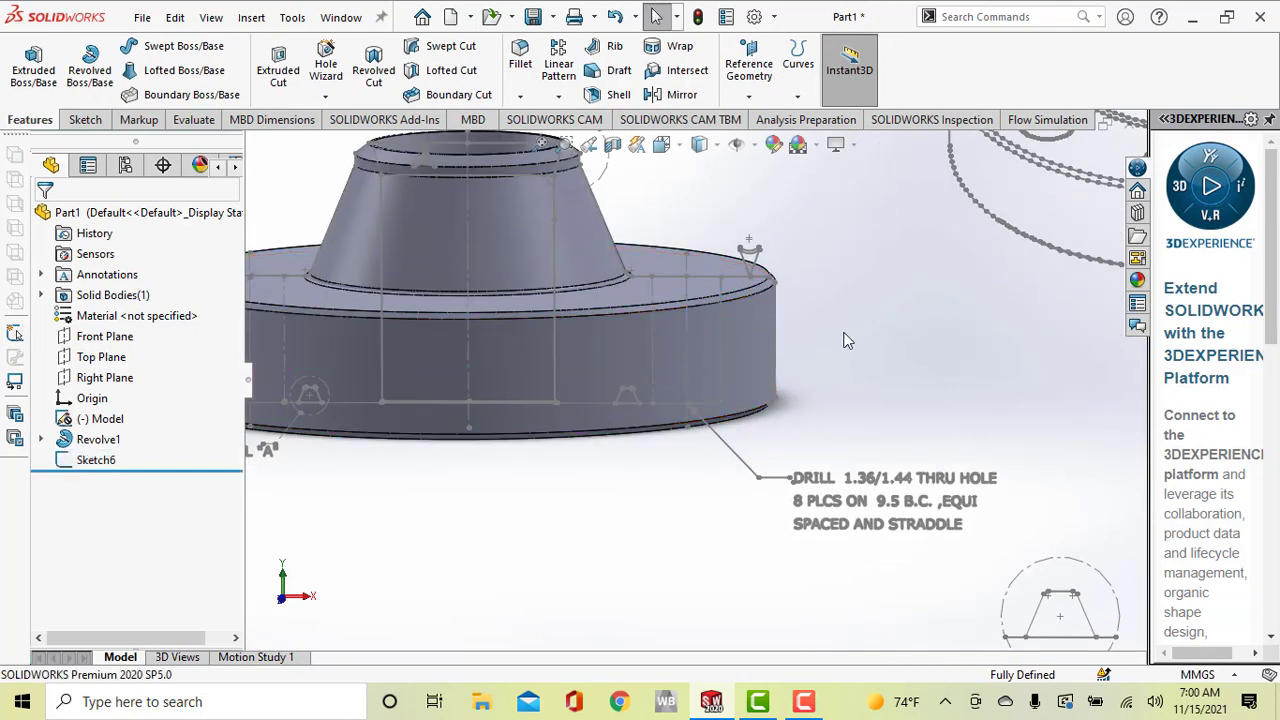
{"action": "right_click", "coordinate": [104, 424]}
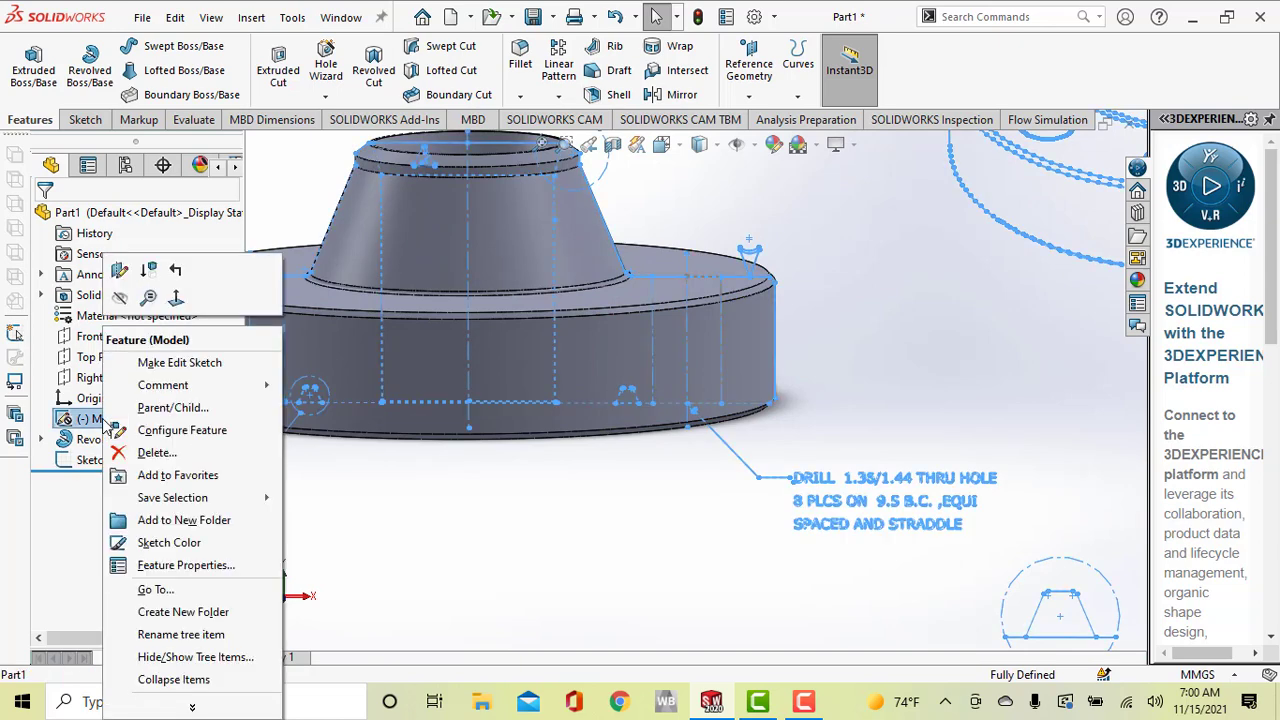
{"action": "left_click", "coordinate": [119, 301]}
{"action": "scroll", "coordinate": [653, 356], "scroll_direction": "up", "scroll_amount": 2}
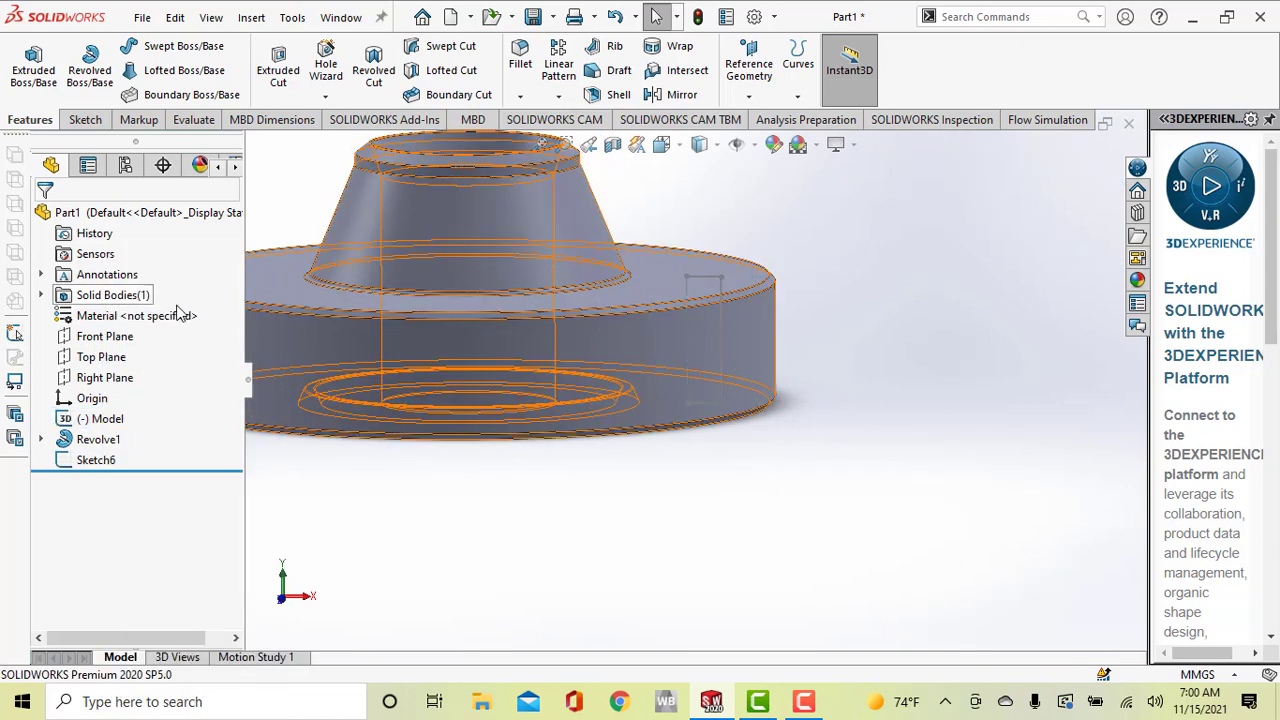
{"action": "scroll", "coordinate": [722, 359], "scroll_direction": "up", "scroll_amount": 1}
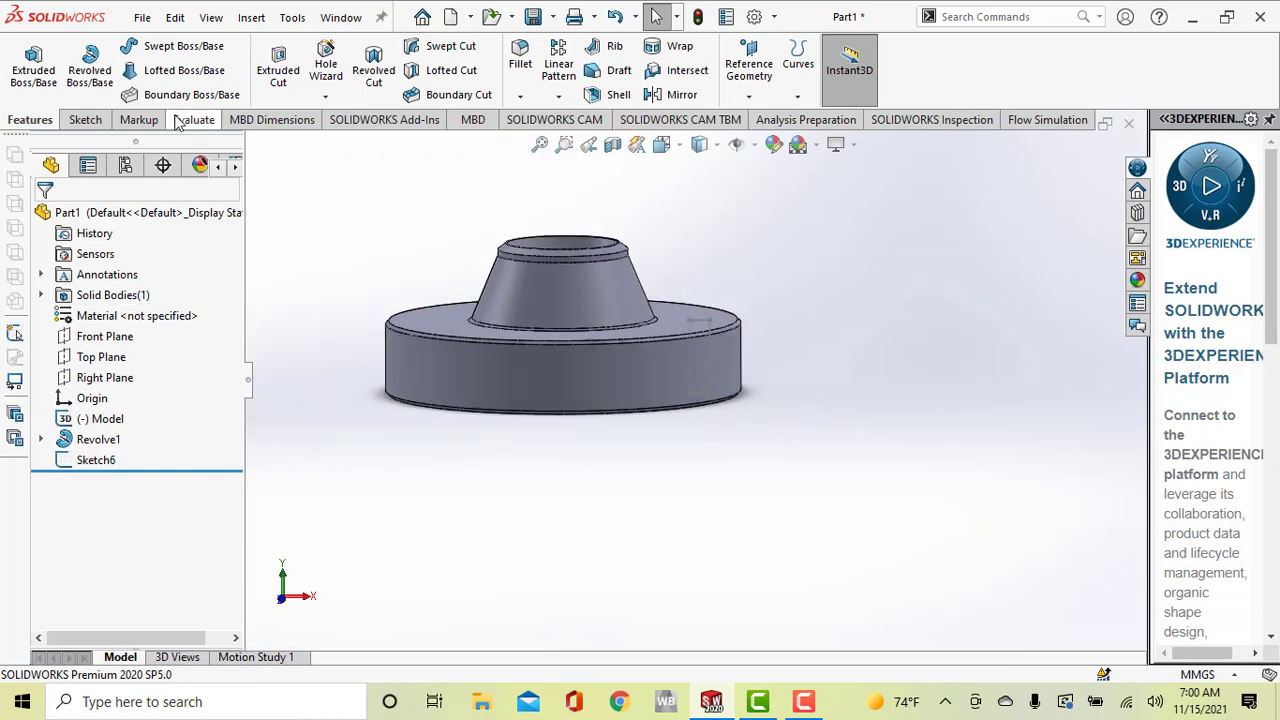
Cut the bolt hole with a 360° Revolved Cut of the half-hole profile about its construction centreline.
{"action": "left_click", "coordinate": [85, 120]}
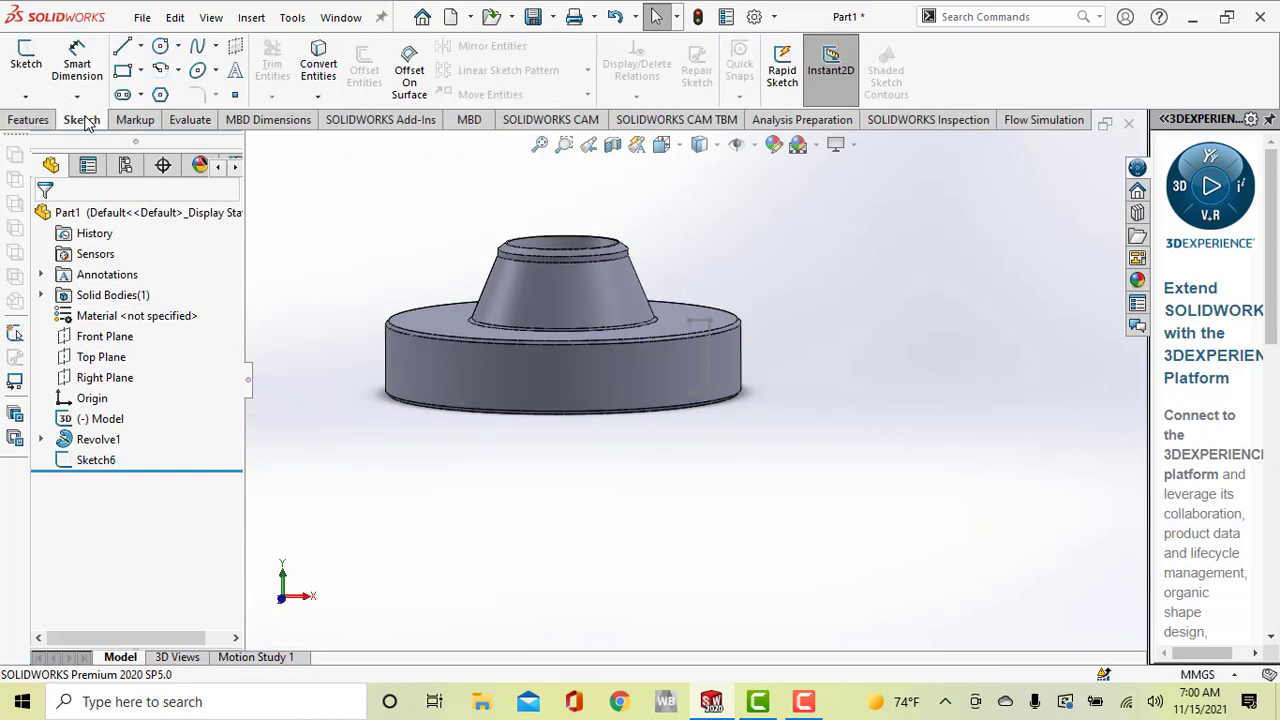
{"action": "left_click", "coordinate": [28, 120]}
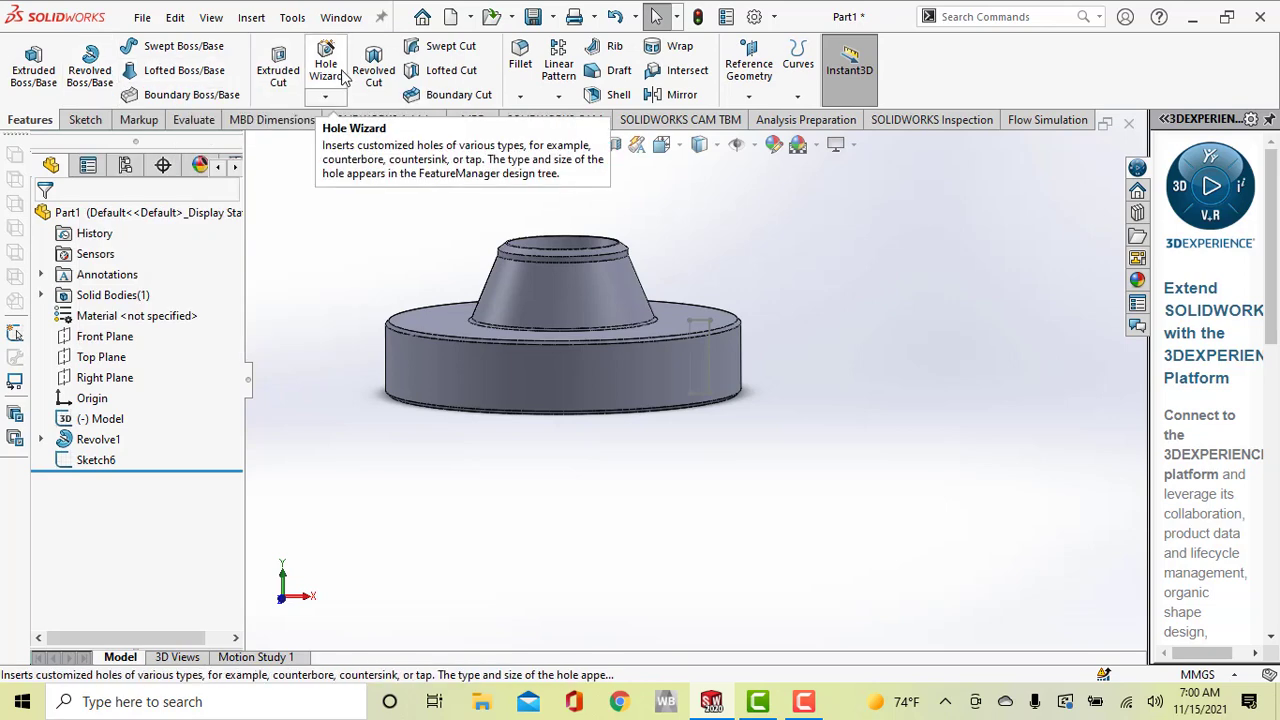
{"action": "left_click", "coordinate": [368, 75]}
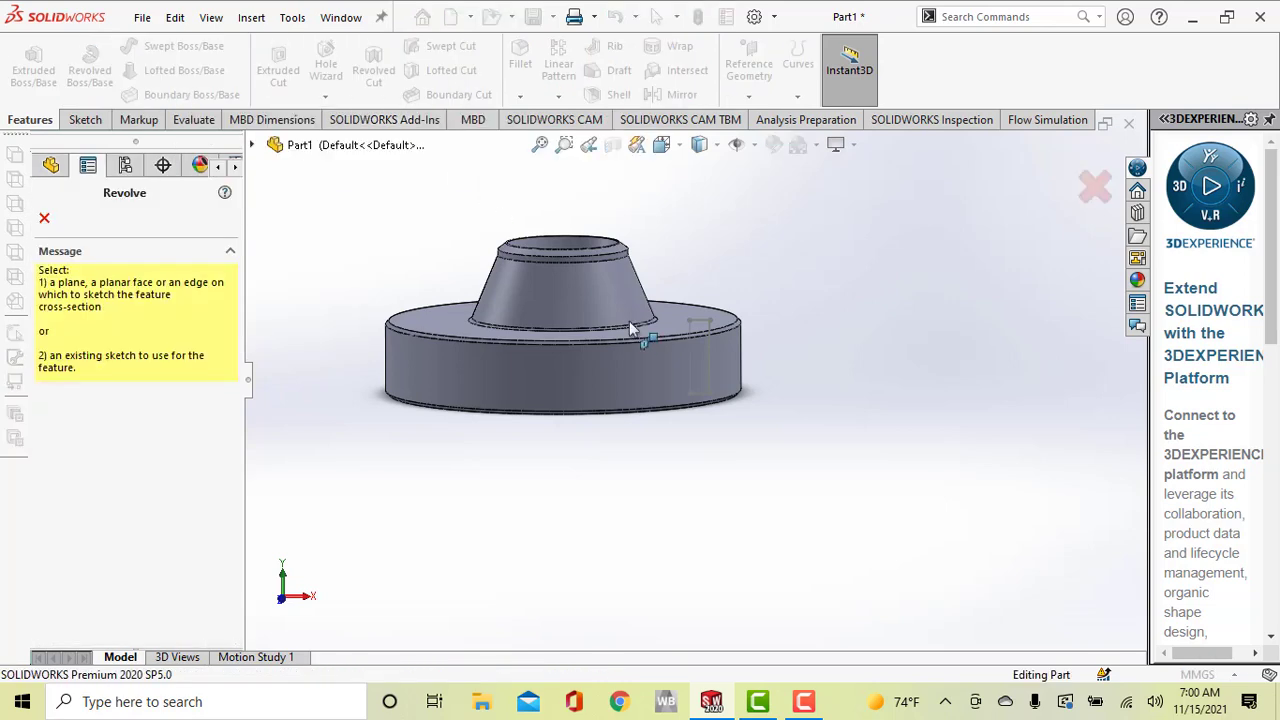
{"action": "scroll", "coordinate": [650, 370], "scroll_direction": "down", "scroll_amount": 2}
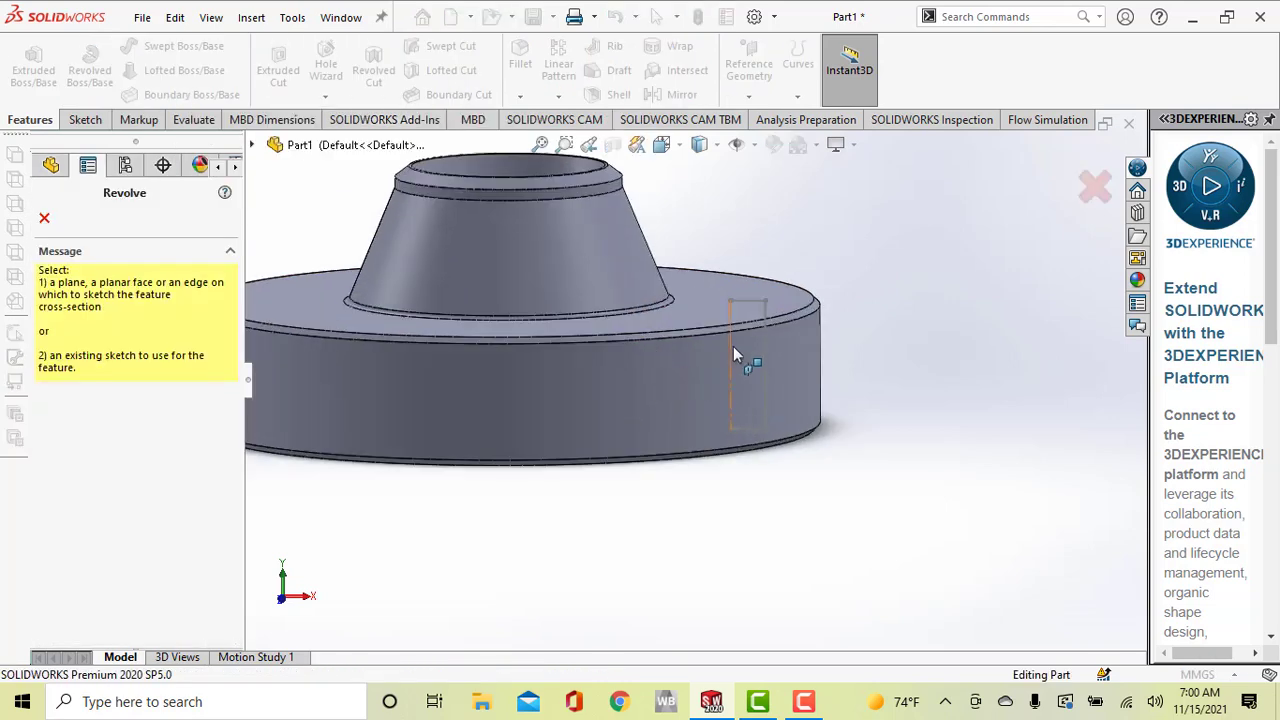
{"action": "left_click", "coordinate": [733, 346]}
{"action": "left_click", "coordinate": [698, 360]}
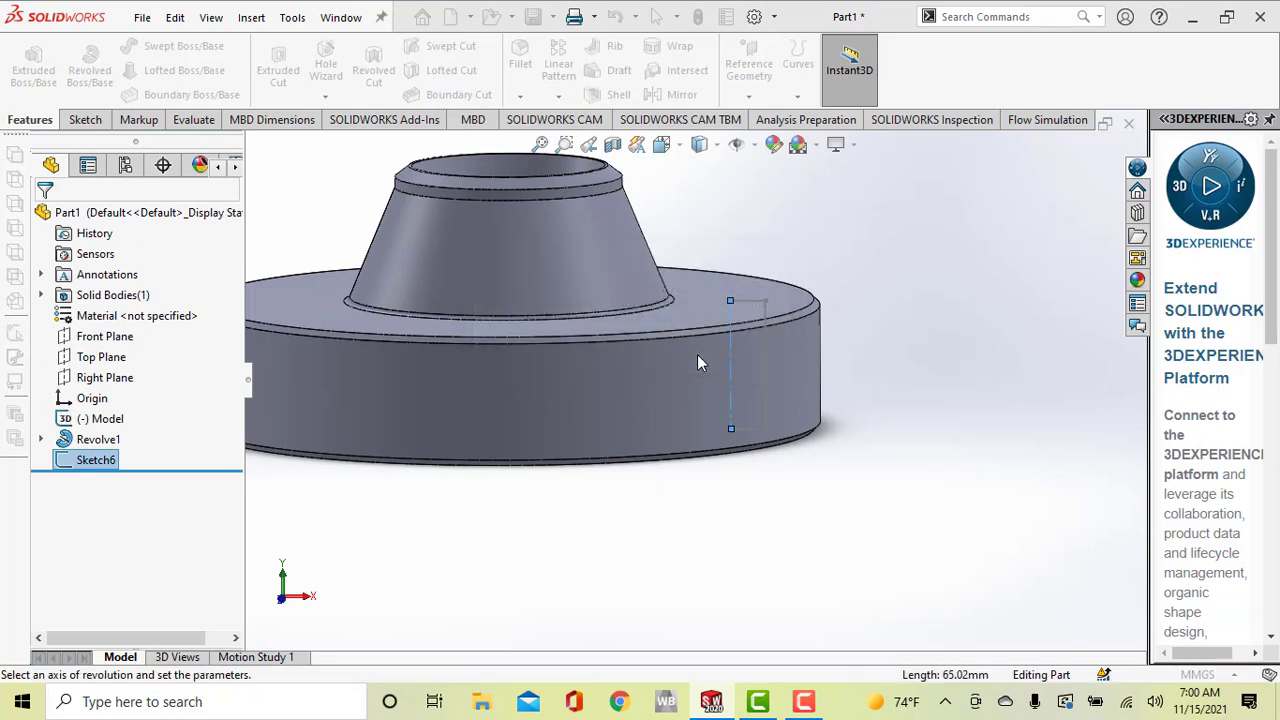
{"action": "left_click", "coordinate": [44, 217]}
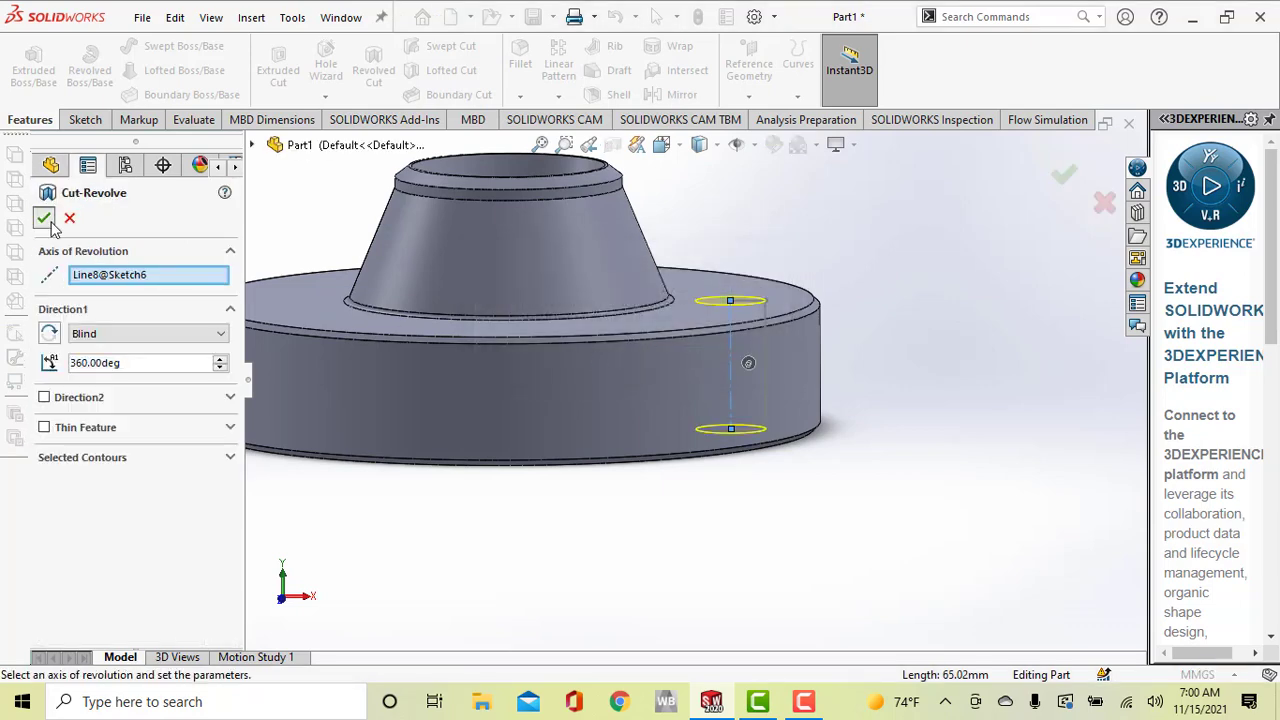
{"action": "left_click", "coordinate": [889, 335]}
Set up a Circular Pattern about the flange's outer cylindrical face with 8 equally spaced instances over 360°.
{"action": "scroll", "coordinate": [882, 332], "scroll_direction": "up", "scroll_amount": 3}
{"action": "middle_click_drag", "start_coordinate": [833, 308], "coordinate": [797, 490]}
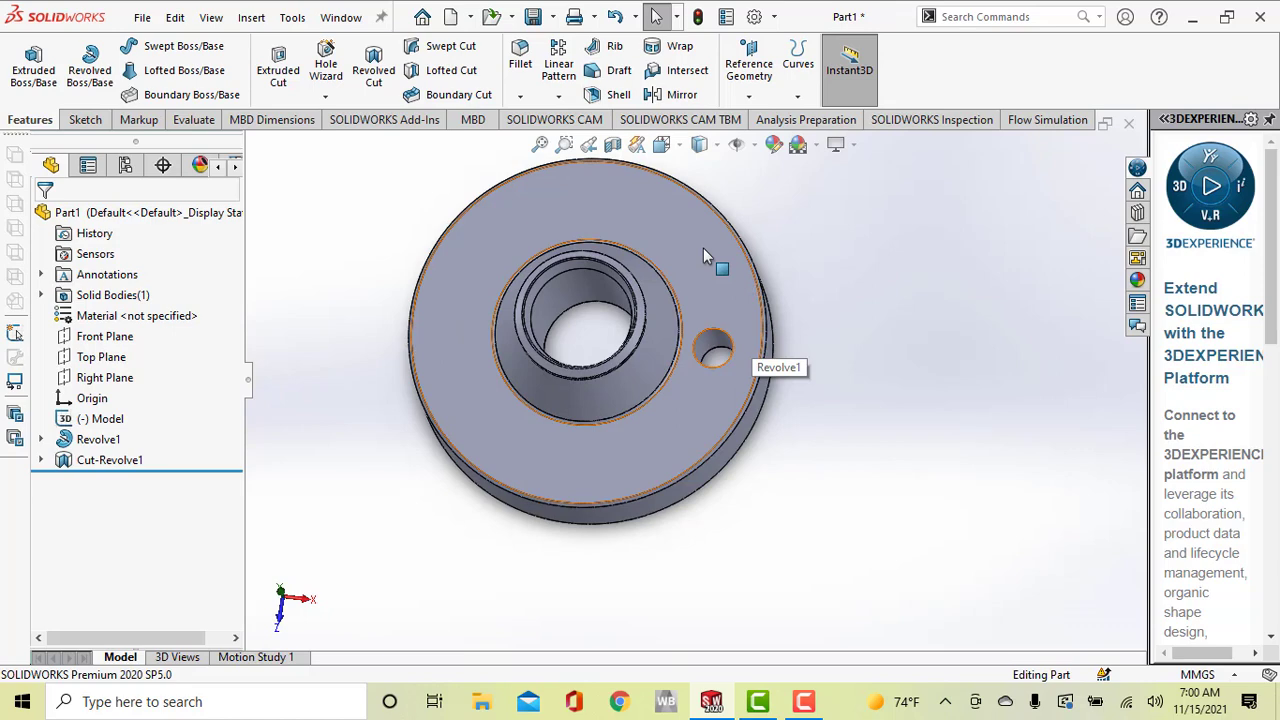
{"action": "left_click", "coordinate": [558, 96]}
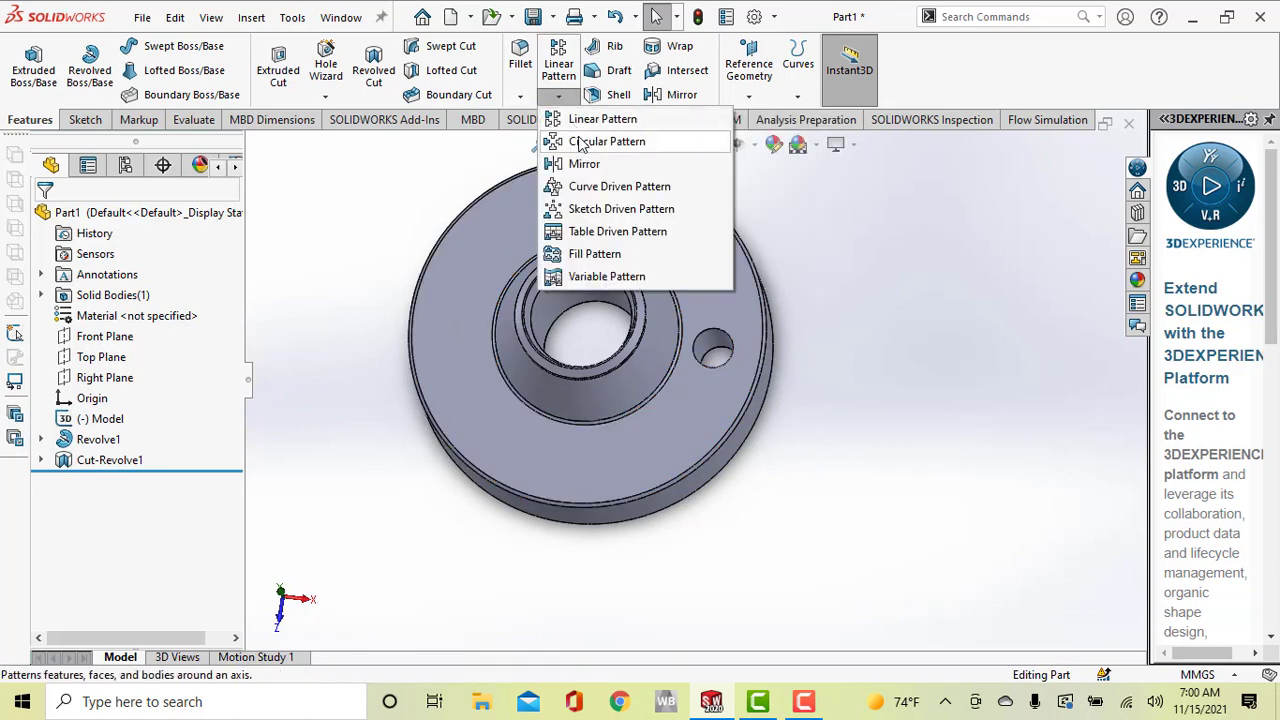
{"action": "left_click", "coordinate": [592, 143]}
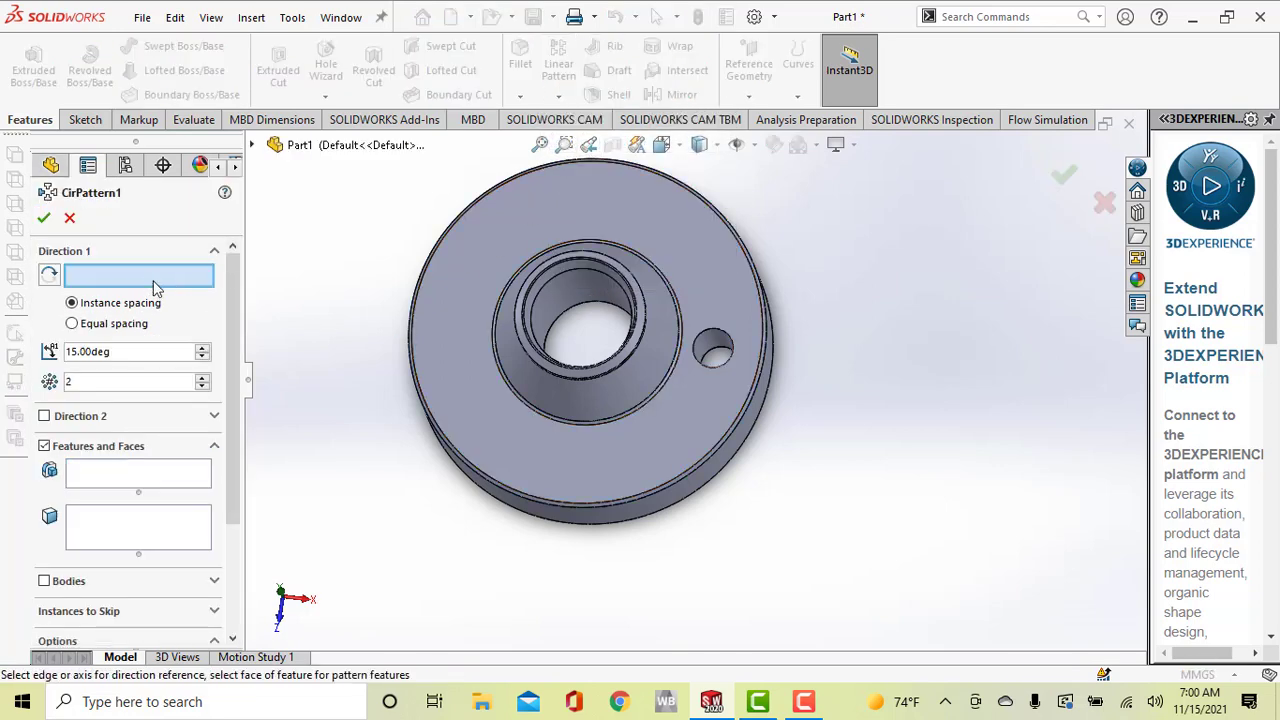
{"action": "middle_click_drag", "start_coordinate": [345, 378], "coordinate": [348, 238]}
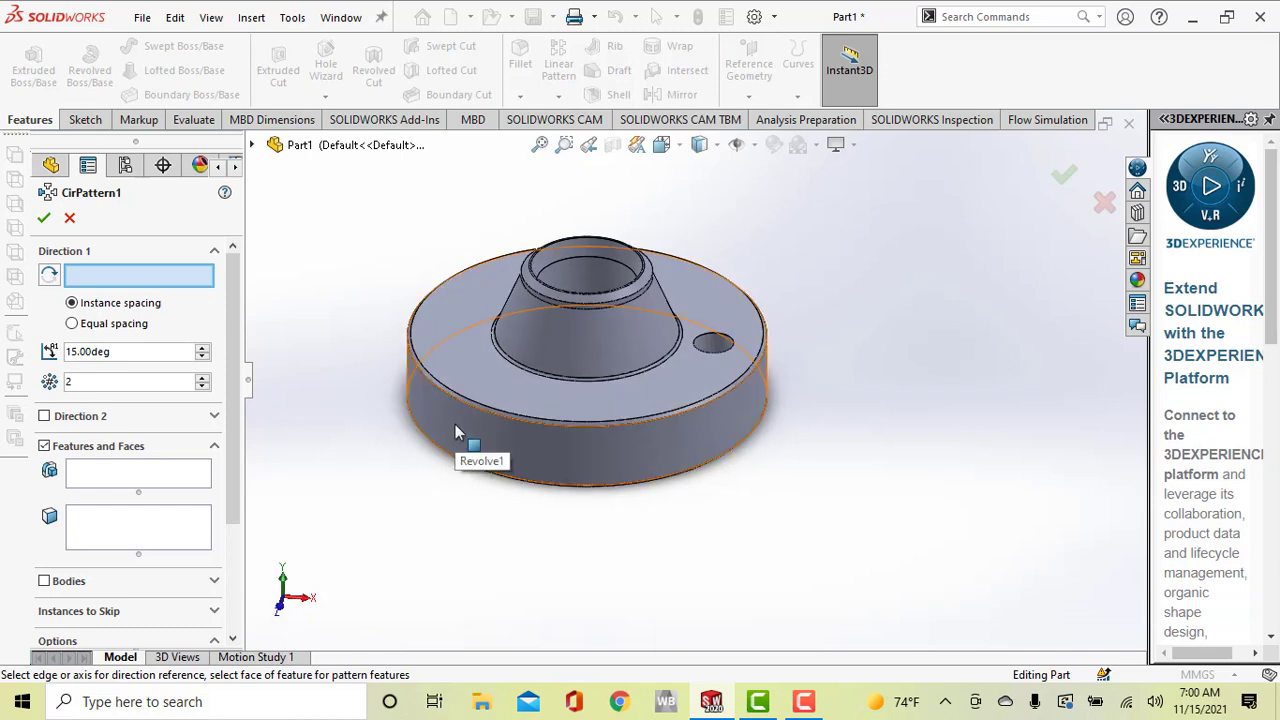
{"action": "left_click", "coordinate": [455, 431]}
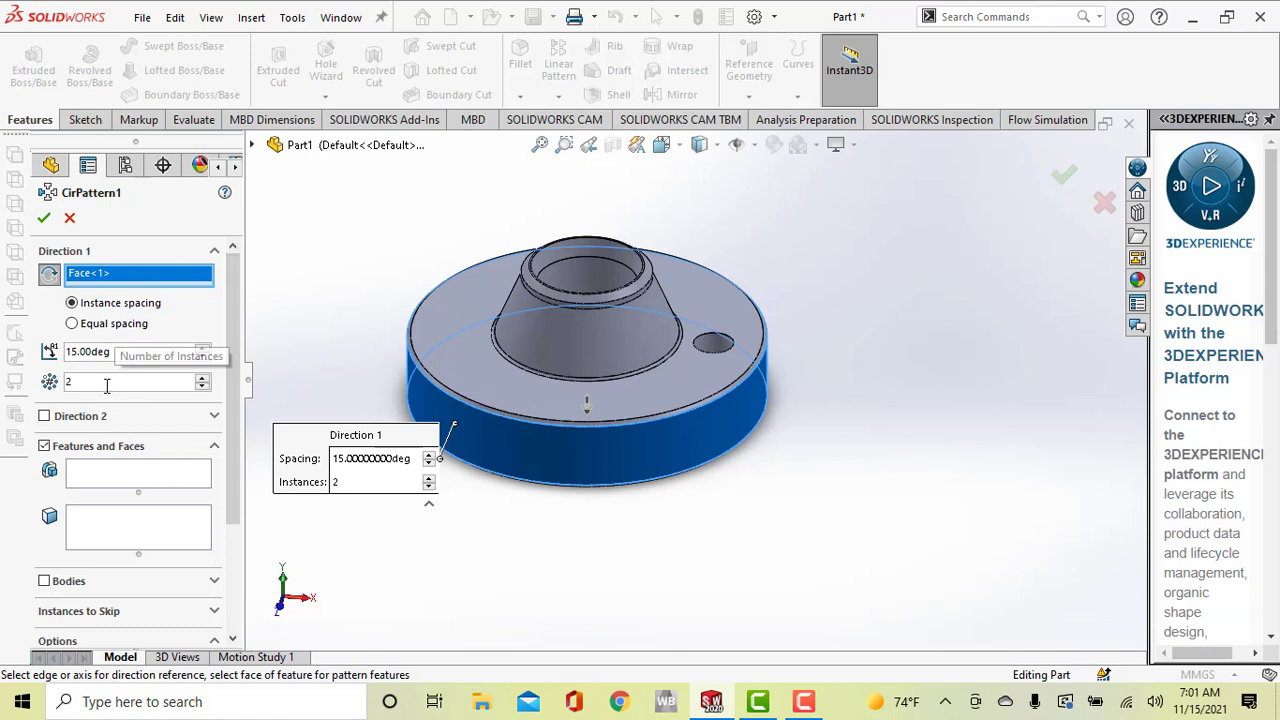
{"action": "left_click", "coordinate": [72, 323]}
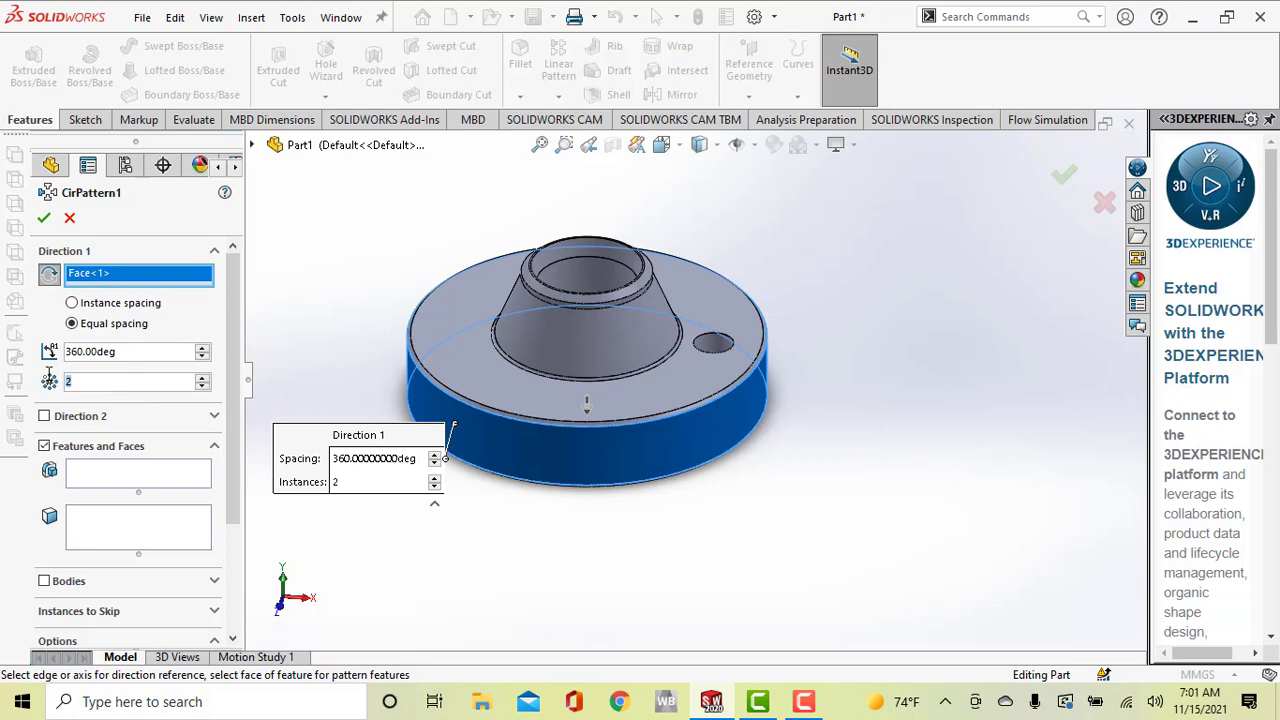
{"action": "type", "text": "8"}
Choose the revolved bolt-hole cut as the feature to pattern and complete the circular pattern.
{"action": "left_click", "coordinate": [150, 478]}
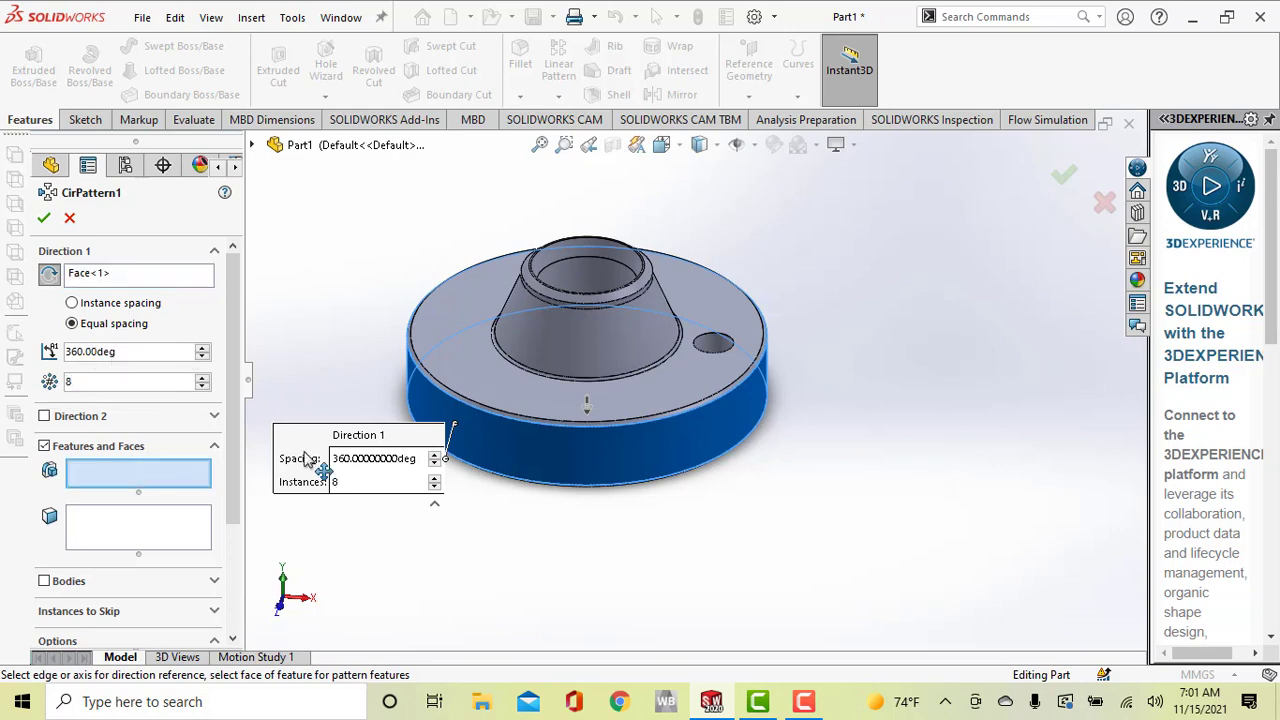
{"action": "scroll", "coordinate": [705, 340], "scroll_direction": "down", "scroll_amount": 3}
{"action": "left_click", "coordinate": [697, 328]}
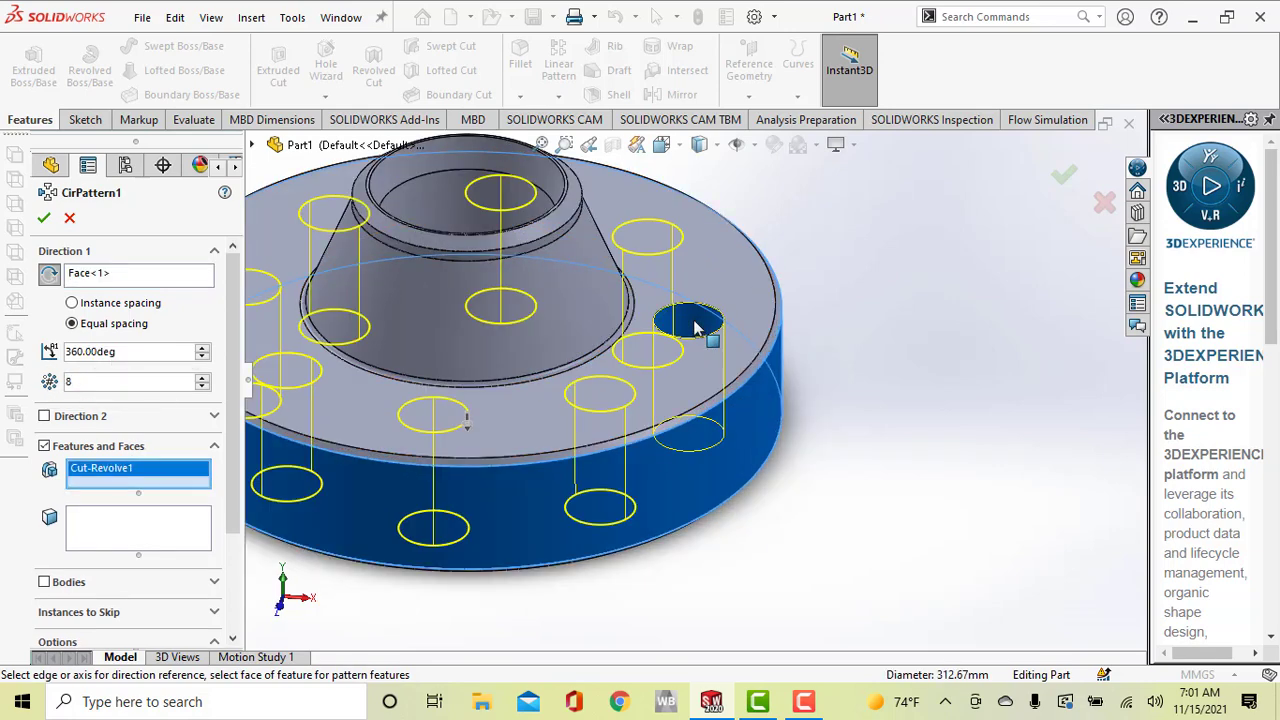
{"action": "left_click", "coordinate": [43, 217]}
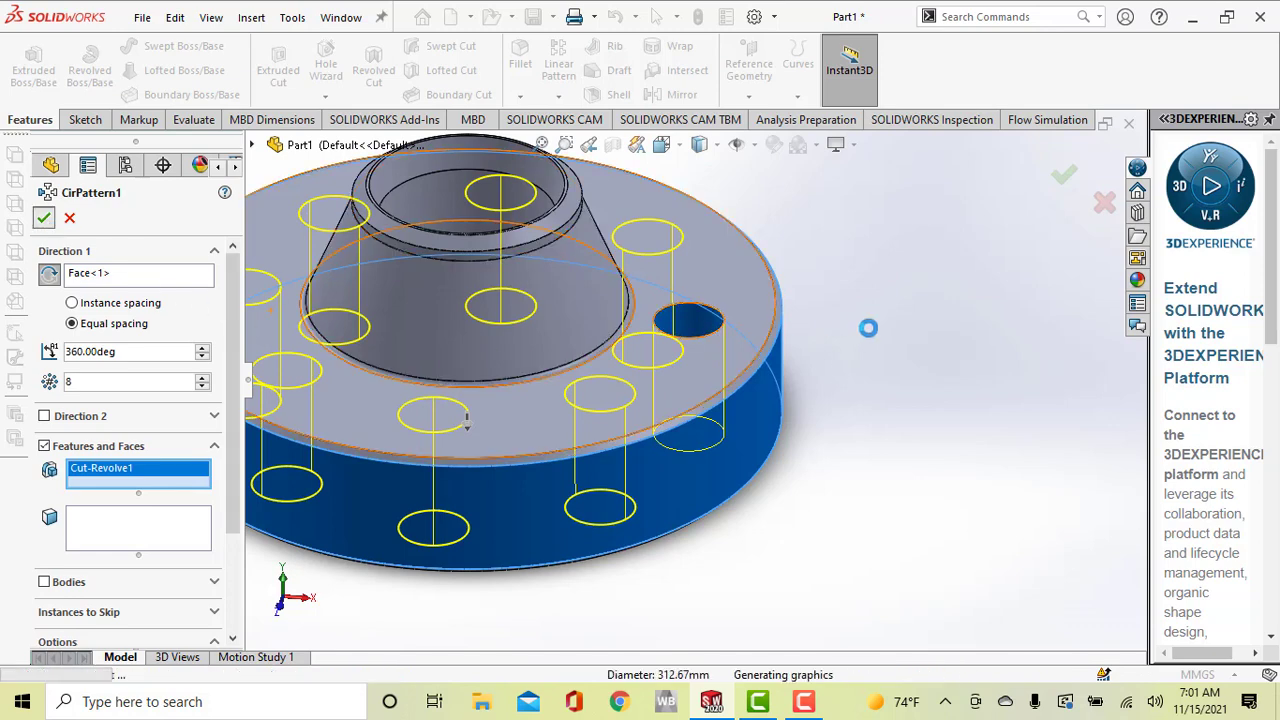
{"action": "scroll", "coordinate": [845, 360], "scroll_direction": "up", "scroll_amount": 4}
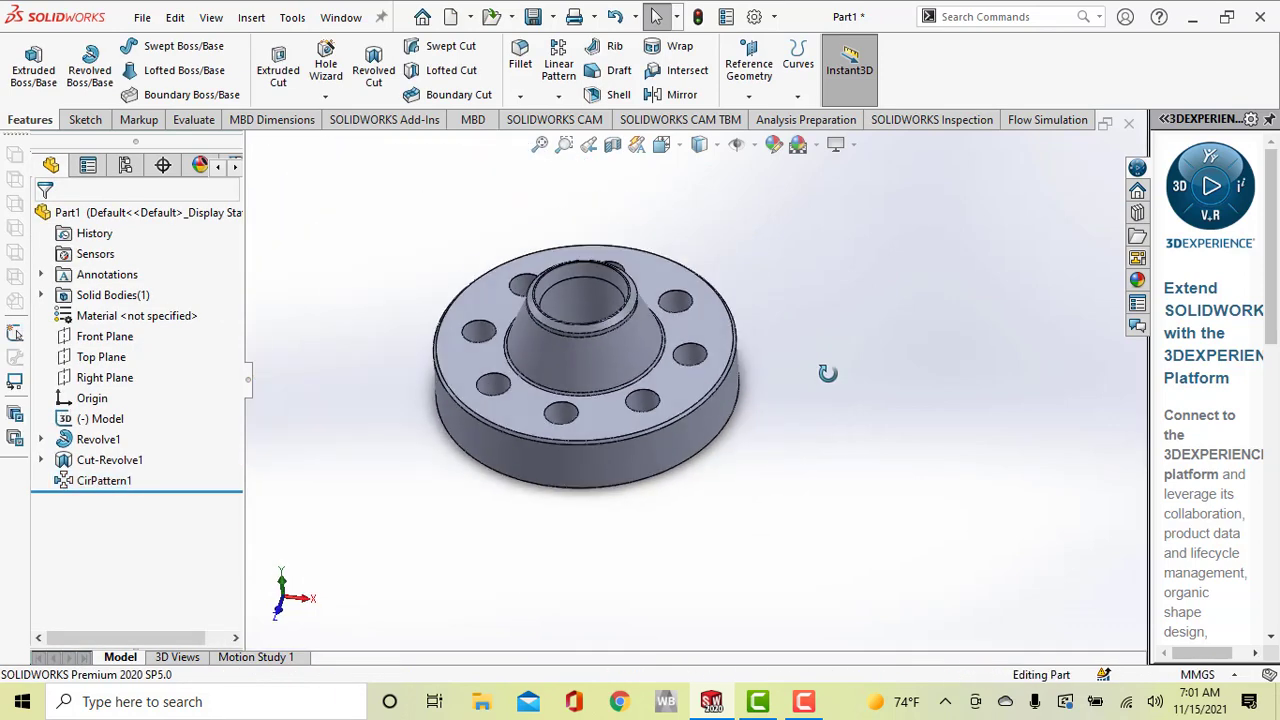
{"action": "middle_click_drag", "start_coordinate": [828, 373], "coordinate": [798, 364]}
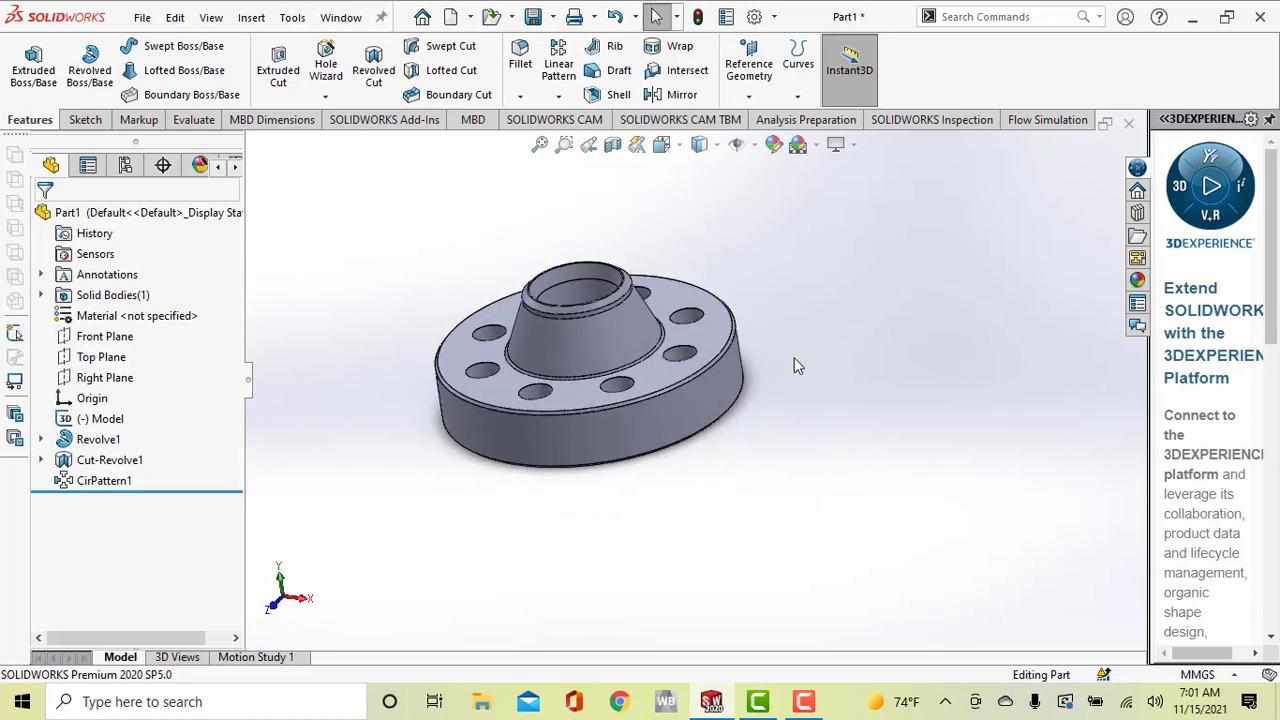